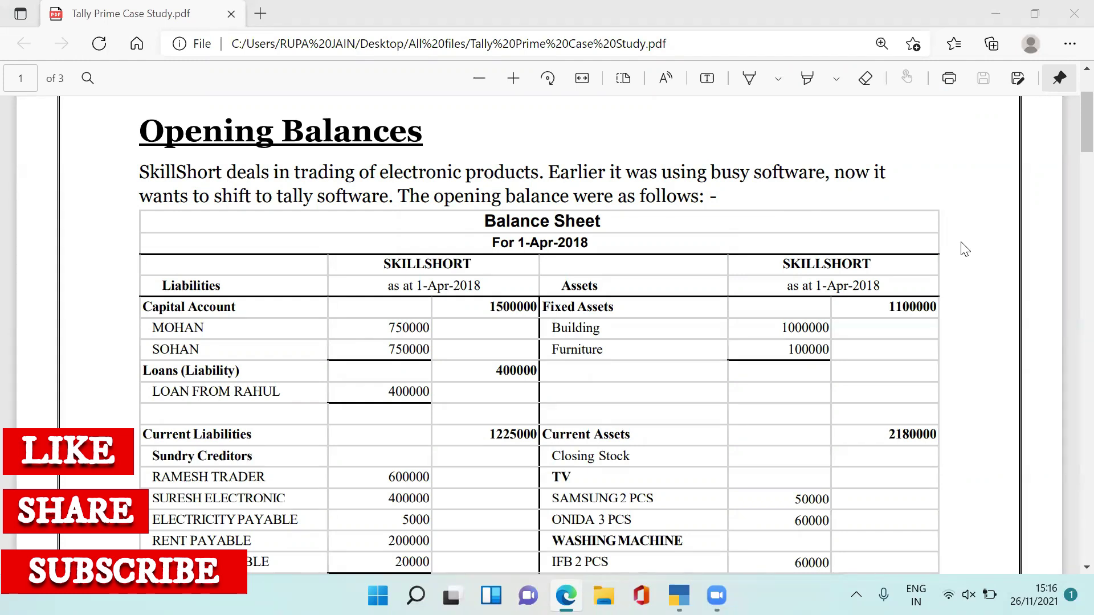
Step: Review the case study's opening balance sheet, switch to TallyPrime and open the form for creating a single ledger
{"action": "scroll", "coordinate": [1070, 142], "scroll_direction": "down", "scroll_amount": 2}
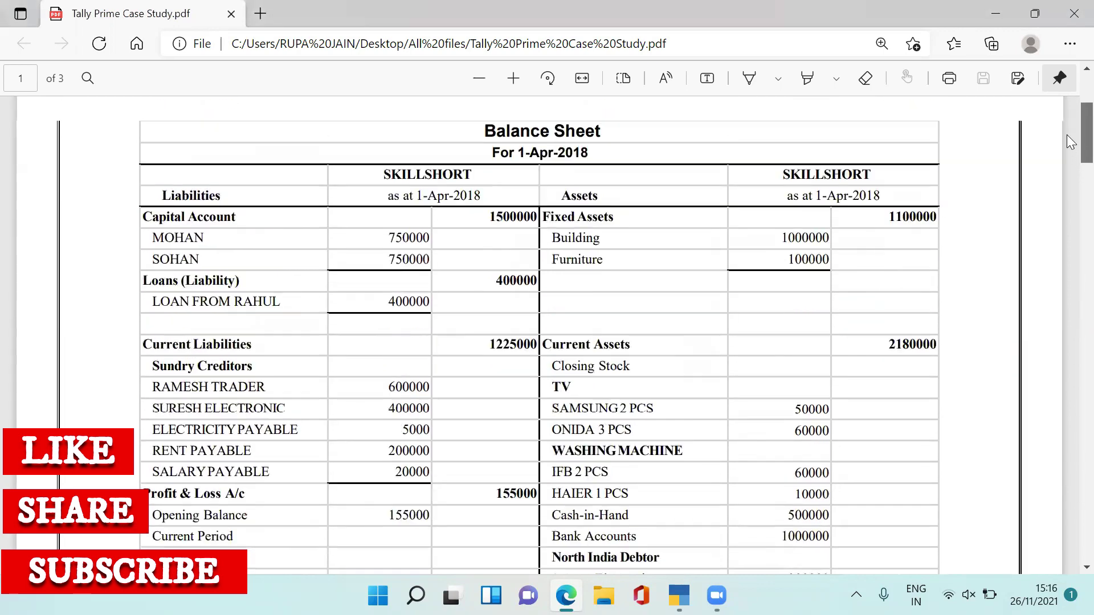
{"action": "scroll", "coordinate": [1070, 141], "scroll_direction": "up", "scroll_amount": 1}
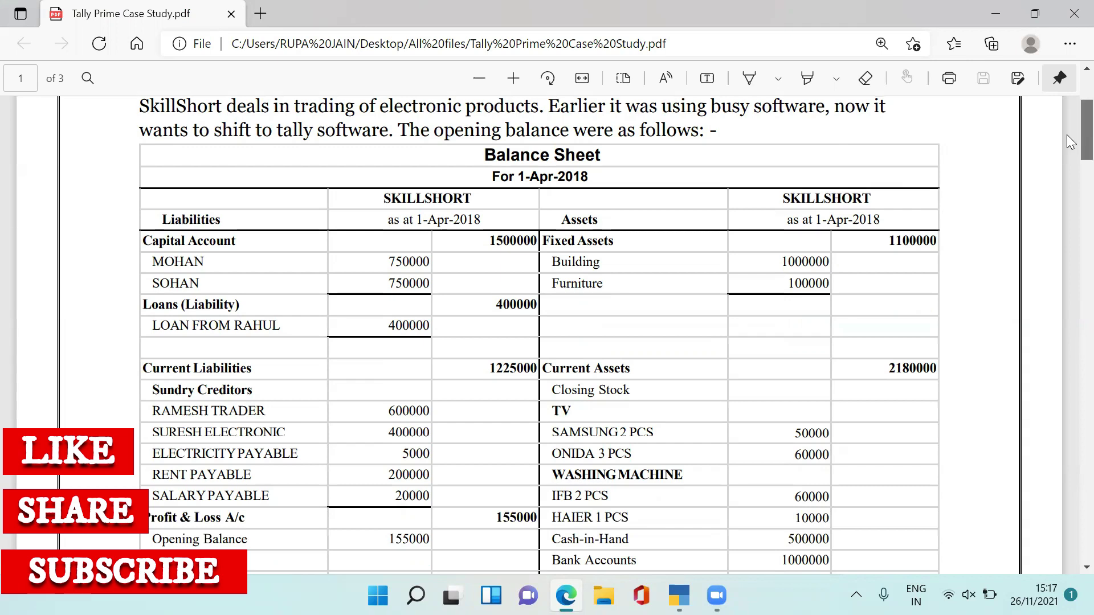
{"action": "scroll", "coordinate": [1067, 135], "scroll_direction": "down", "scroll_amount": 1}
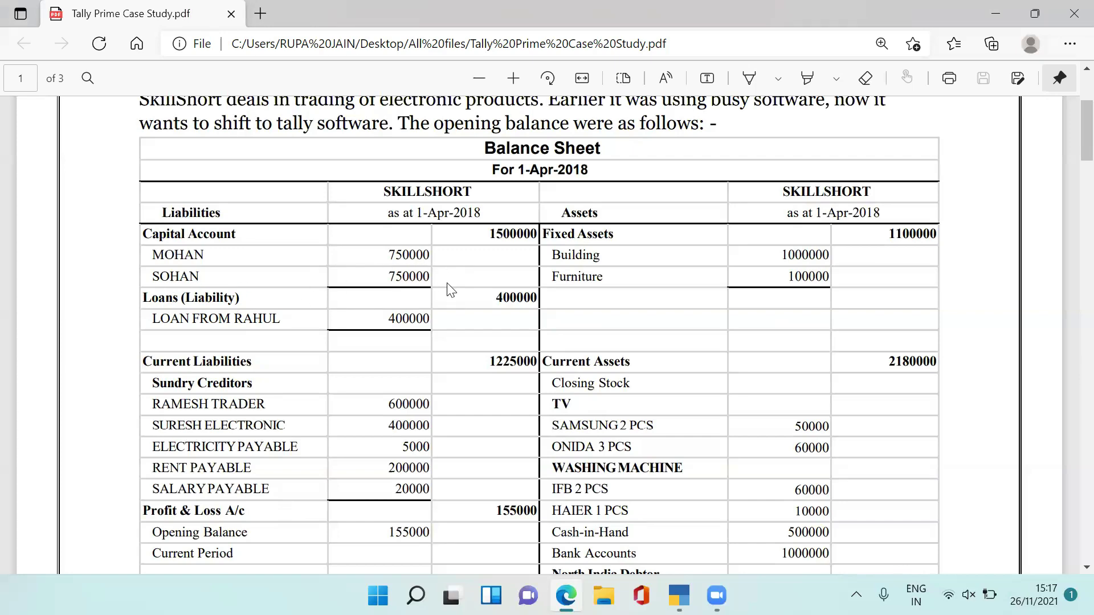
{"action": "key", "text": "alt+Tab"}
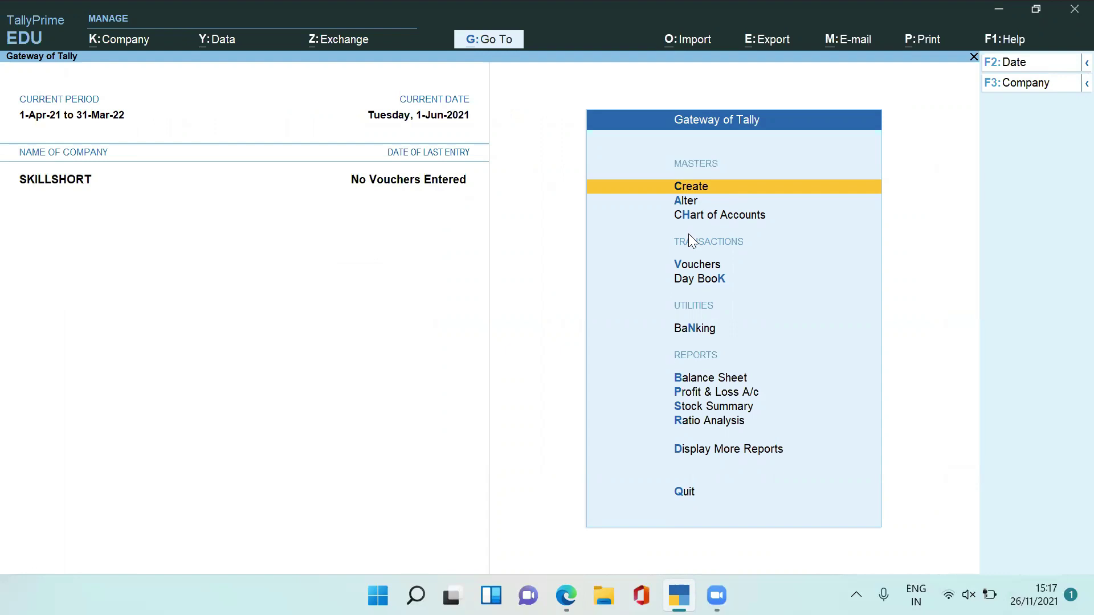
{"action": "key", "text": "c"}
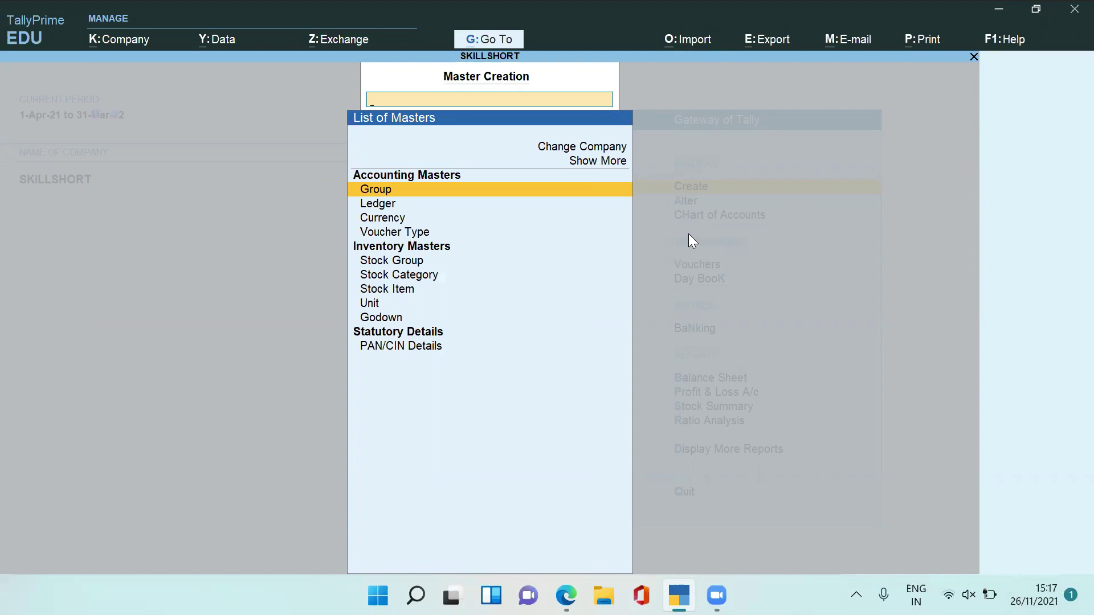
{"action": "key", "text": "Down"}
{"action": "key", "text": "Return"}
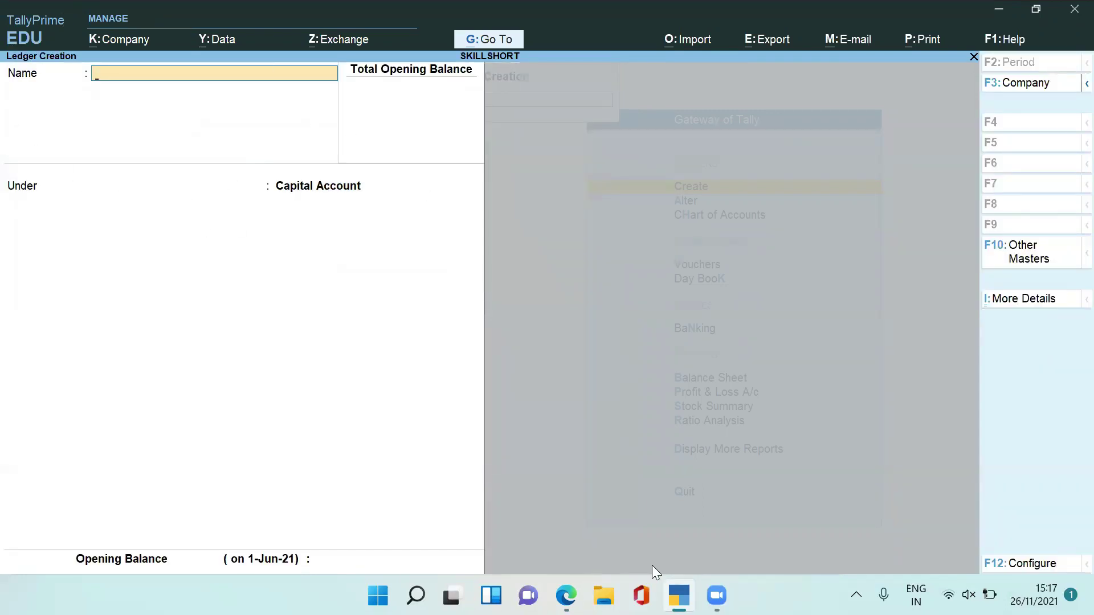
{"action": "key", "text": "F12"}
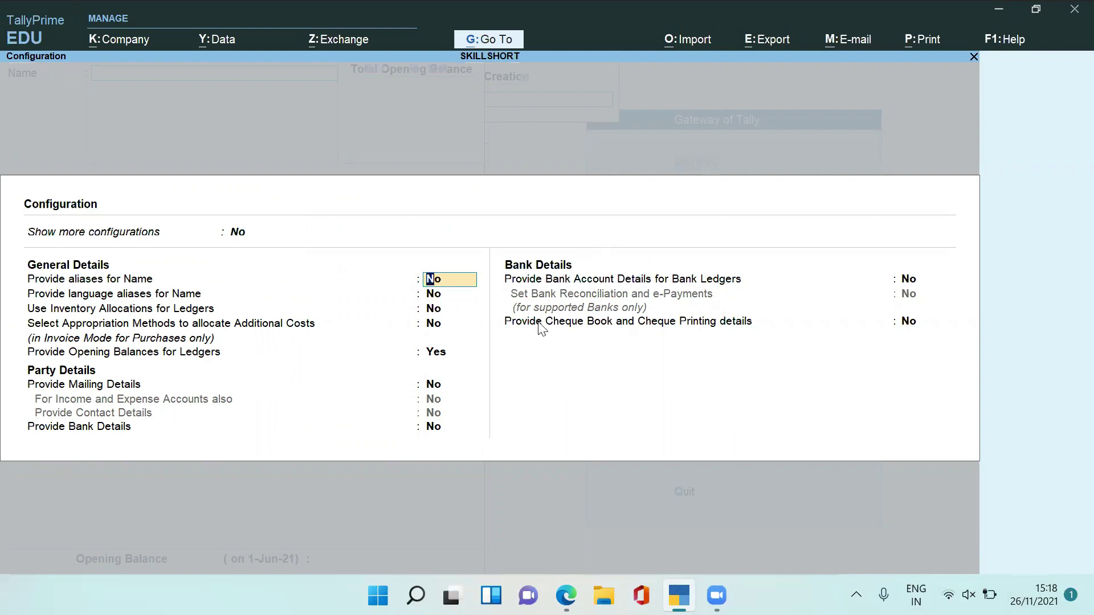
{"action": "key", "text": "Escape"}
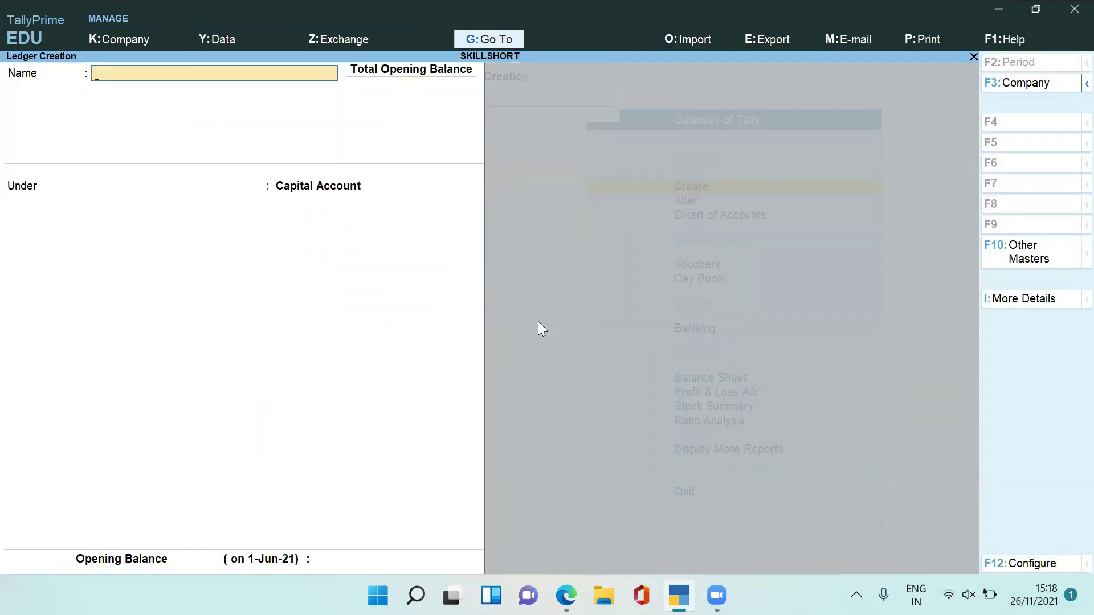
Step: Create a ledger for the first partner in the case study under Capital Account with an opening balance of 750000
{"action": "key", "text": "alt+Tab"}
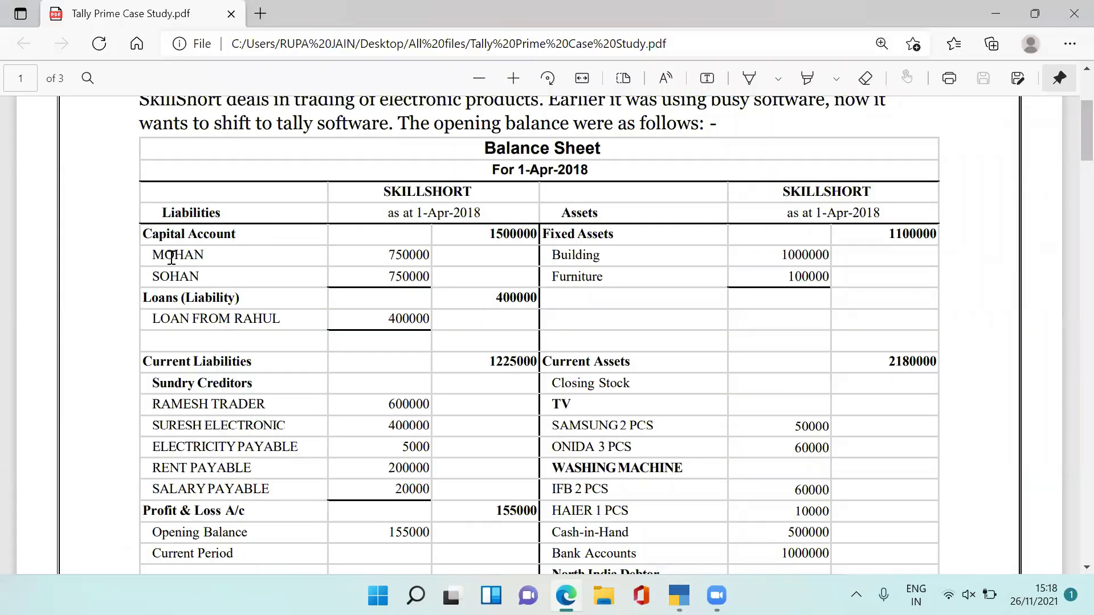
{"action": "key", "text": "alt+Tab"}
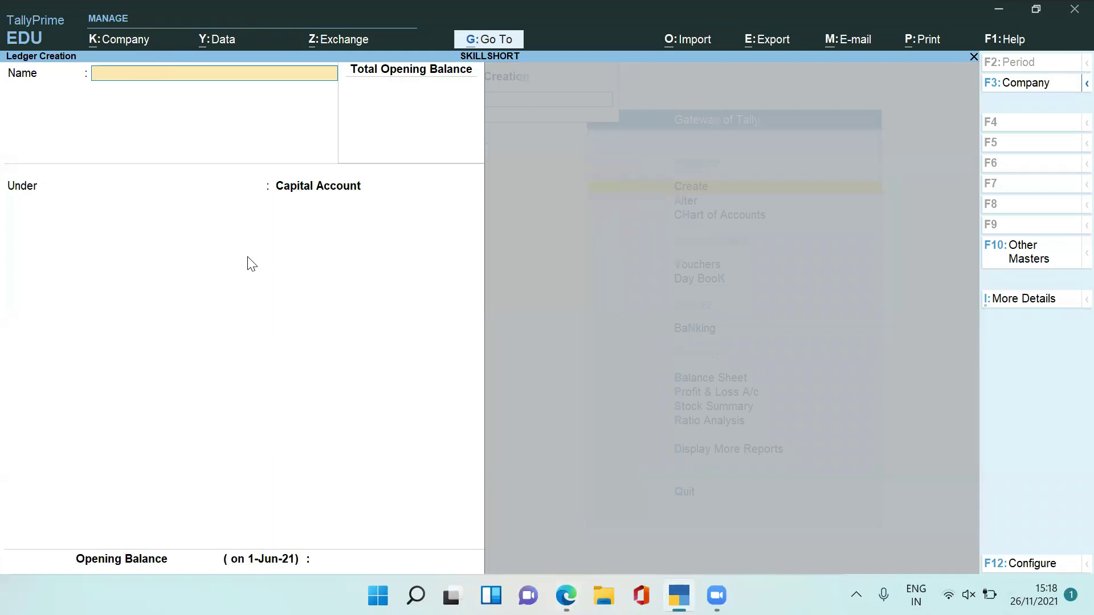
{"action": "type", "text": "Mohan"}
{"action": "key", "text": "Return"}
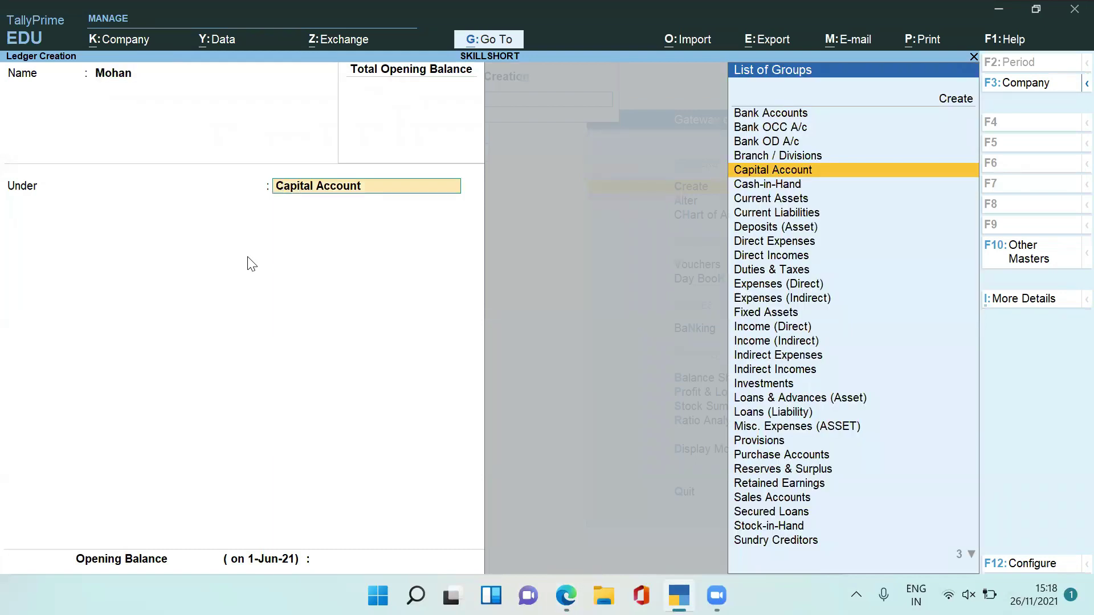
{"action": "key", "text": "Return"}
{"action": "key", "text": "alt+Tab"}
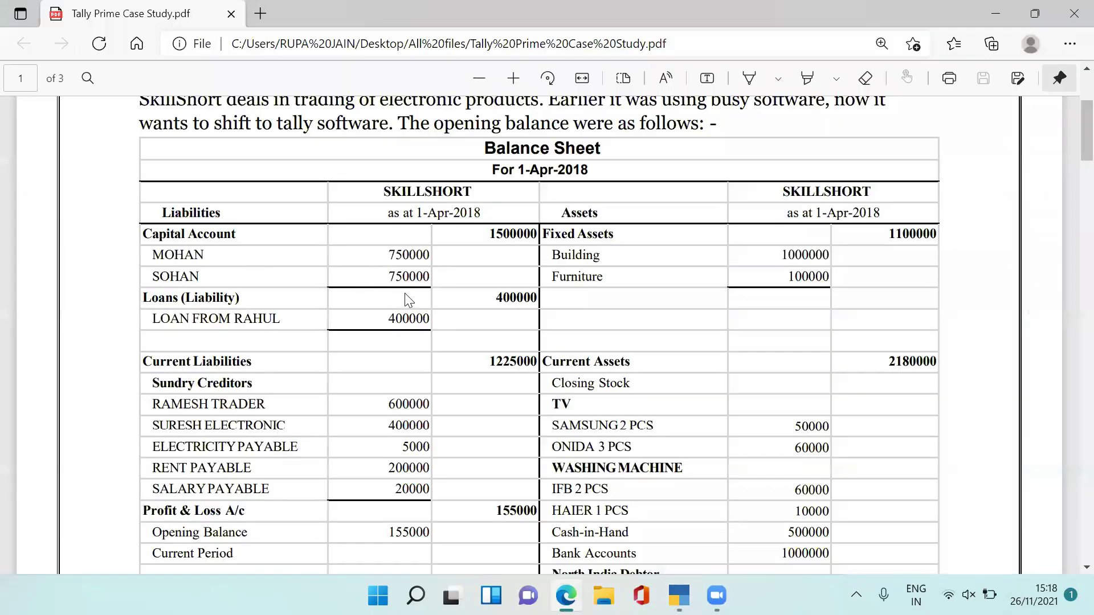
{"action": "key", "text": "alt+Tab"}
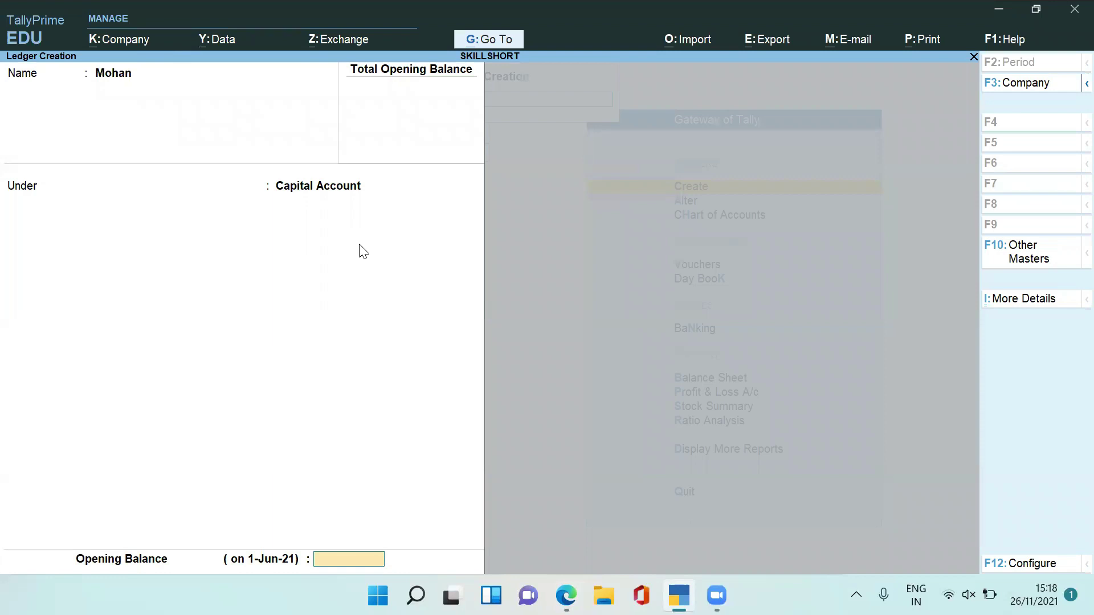
{"action": "type", "text": "750000"}
{"action": "key", "text": "ctrl"}
{"action": "key", "text": "ctrl+a"}
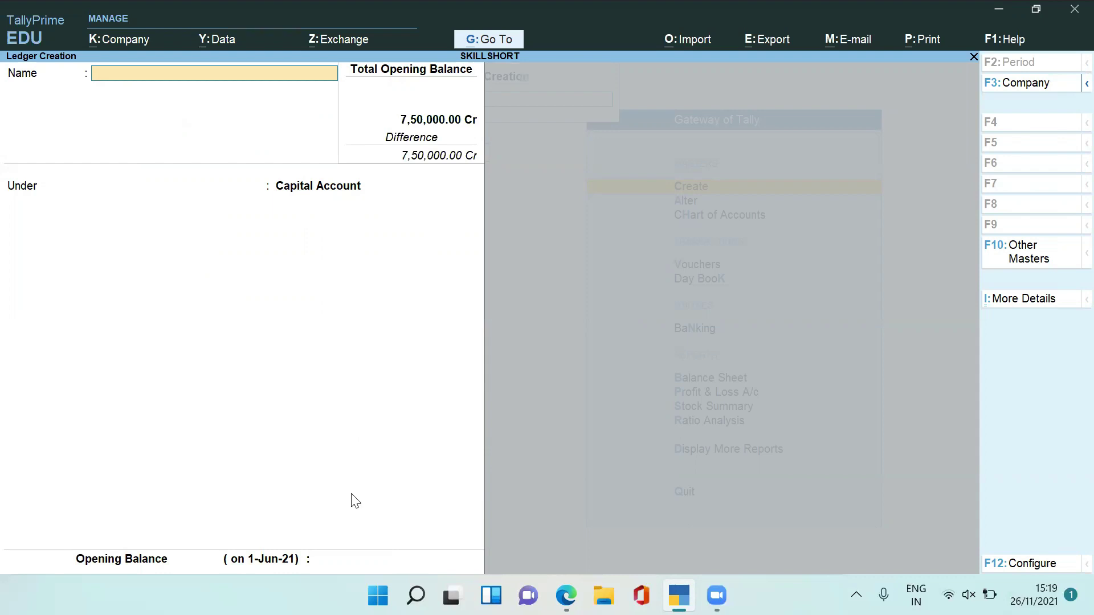
Step: Create the second partner's ledger under Capital Account with an opening balance of 750000 and accept it
{"action": "type", "text": "Sohan"}
{"action": "key", "text": "Return"}
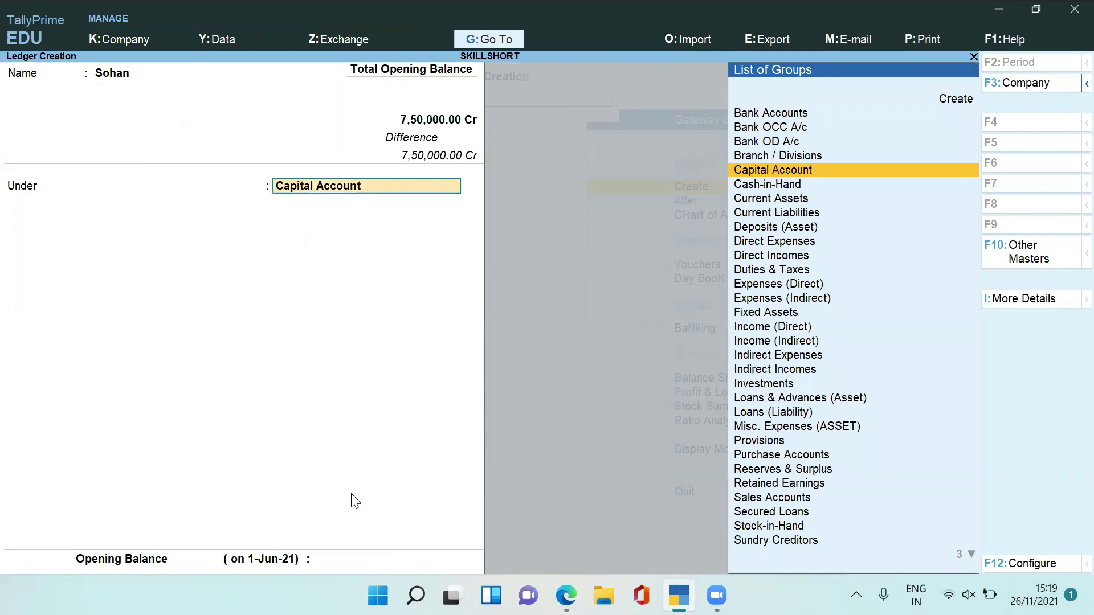
{"action": "key", "text": "Return"}
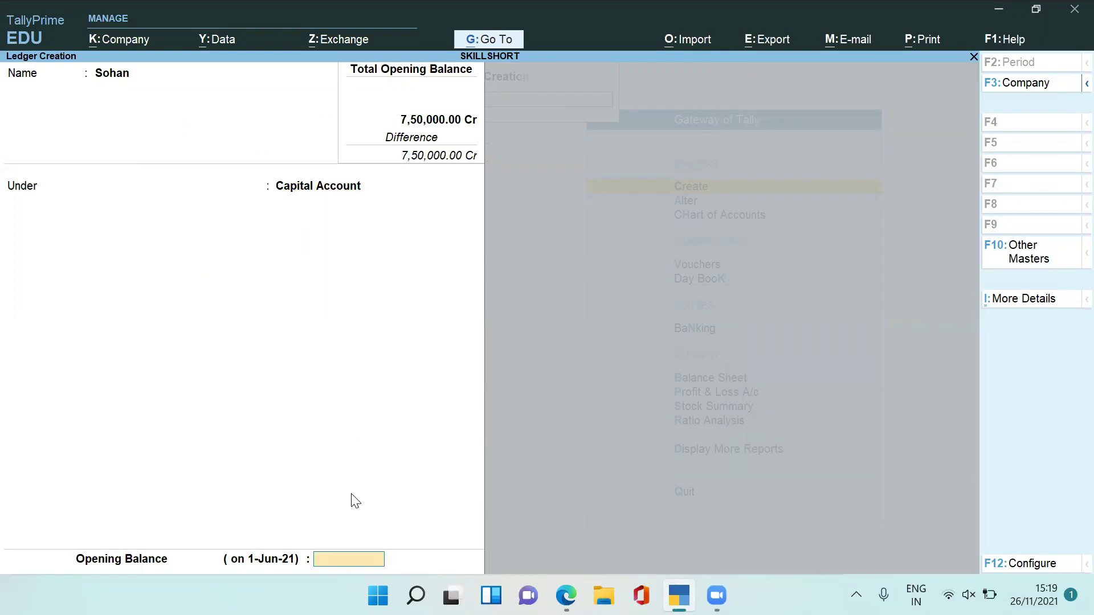
{"action": "type", "text": "750000"}
{"action": "key", "text": "Return"}
{"action": "key", "text": "Return"}
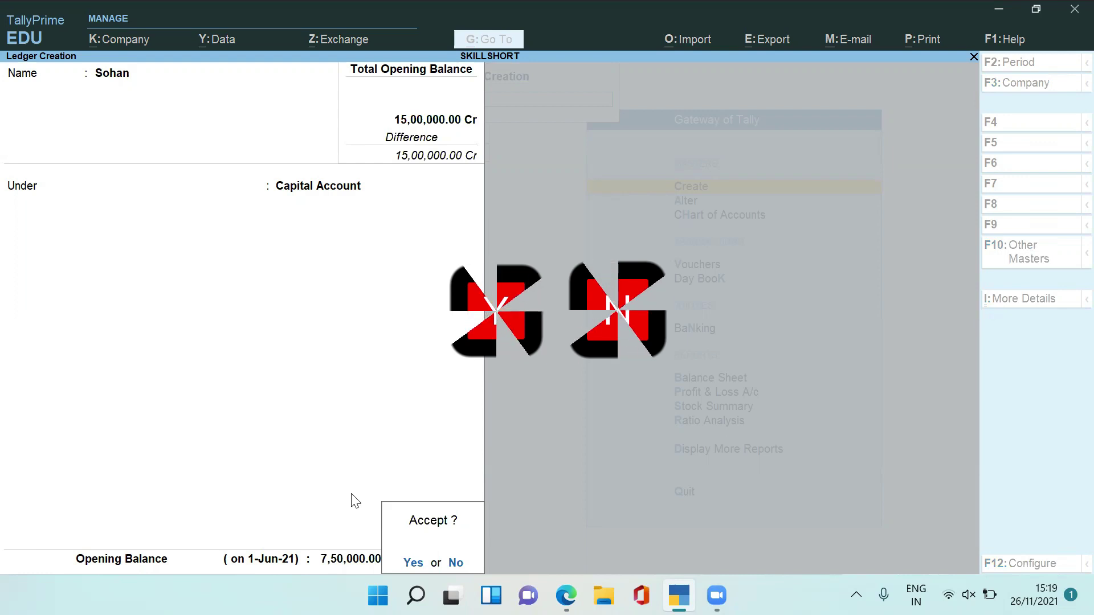
{"action": "key", "text": "y"}
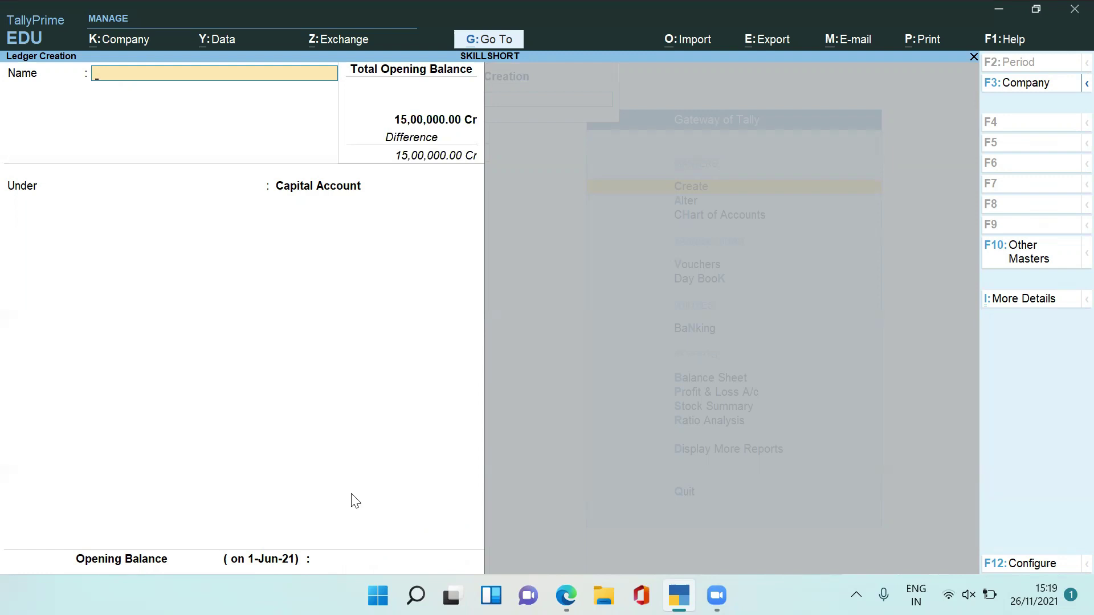
Step: Leave single ledger creation and open the list of ledgers in the Chart of Accounts
{"action": "key", "text": "Escape"}
{"action": "key", "text": "y"}
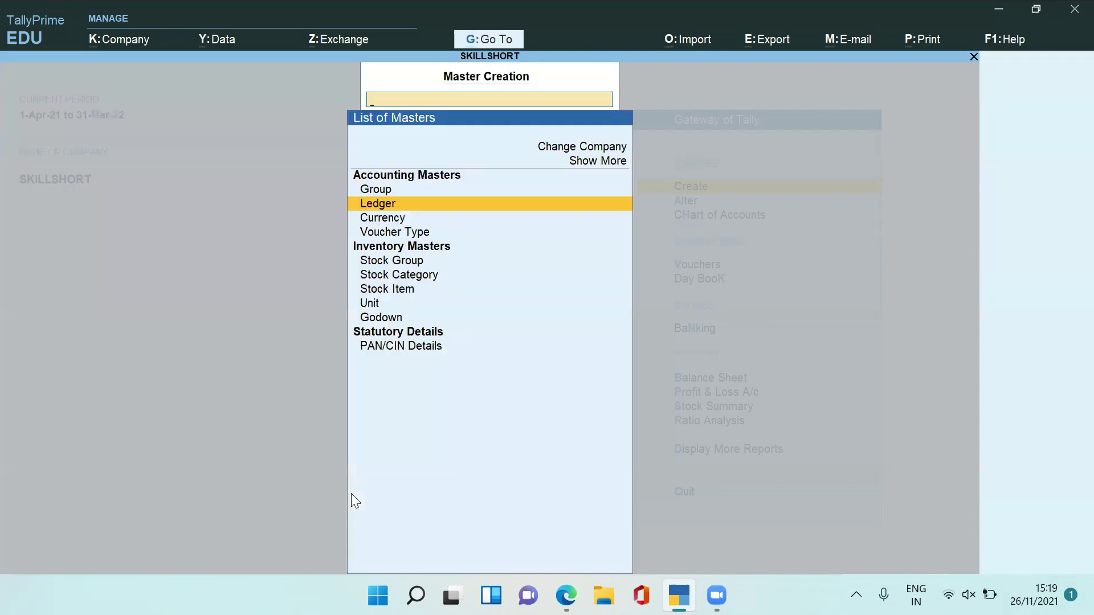
{"action": "key", "text": "Escape"}
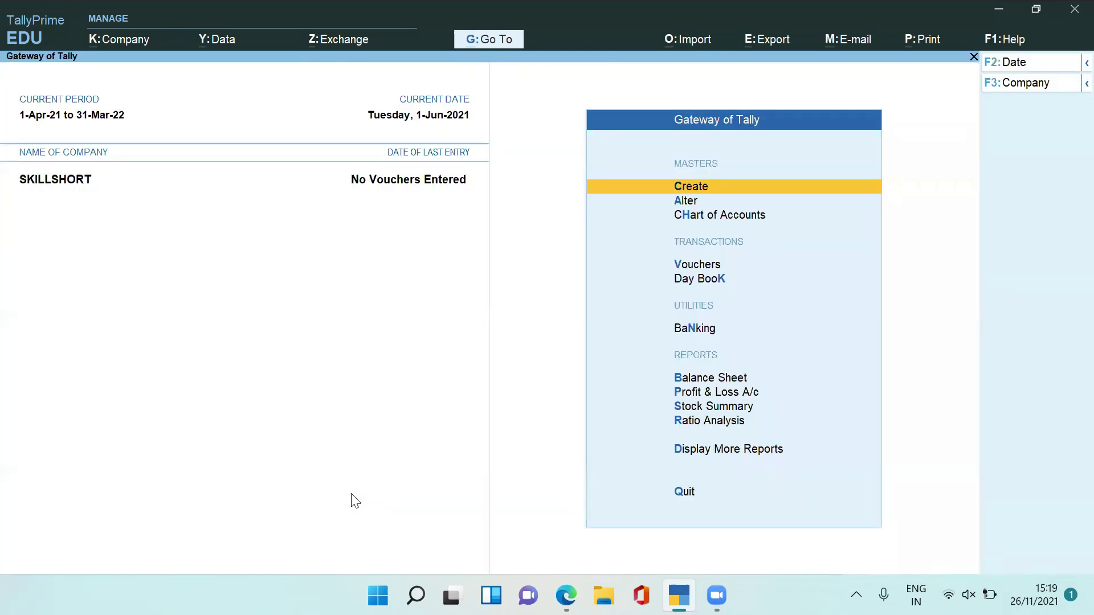
{"action": "key", "text": "Down"}
{"action": "key", "text": "Down"}
{"action": "key", "text": "Return"}
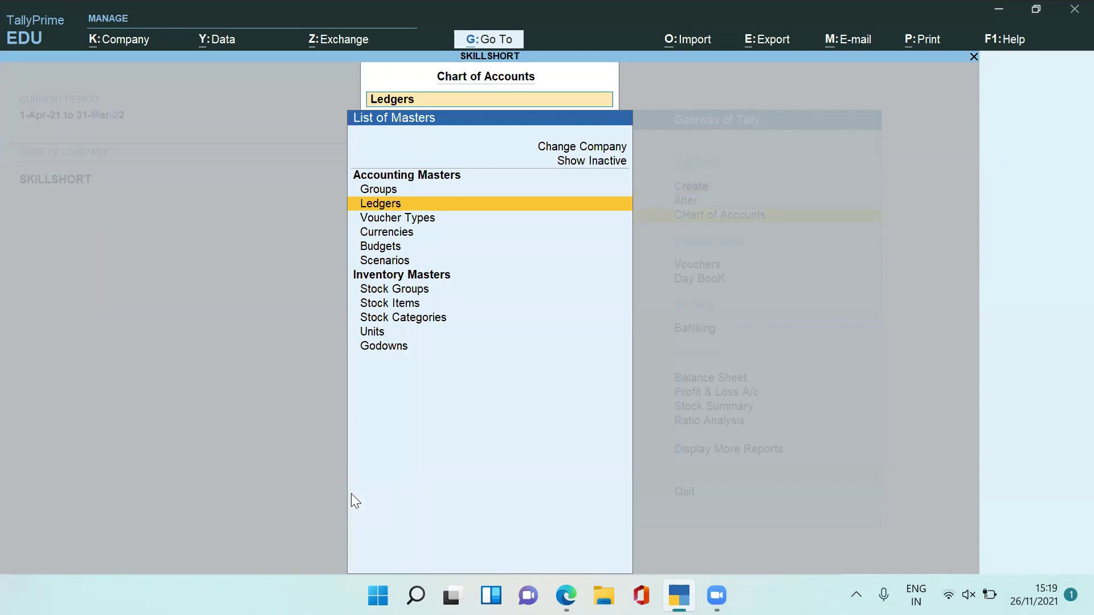
{"action": "key", "text": "Up"}
{"action": "key", "text": "Escape"}
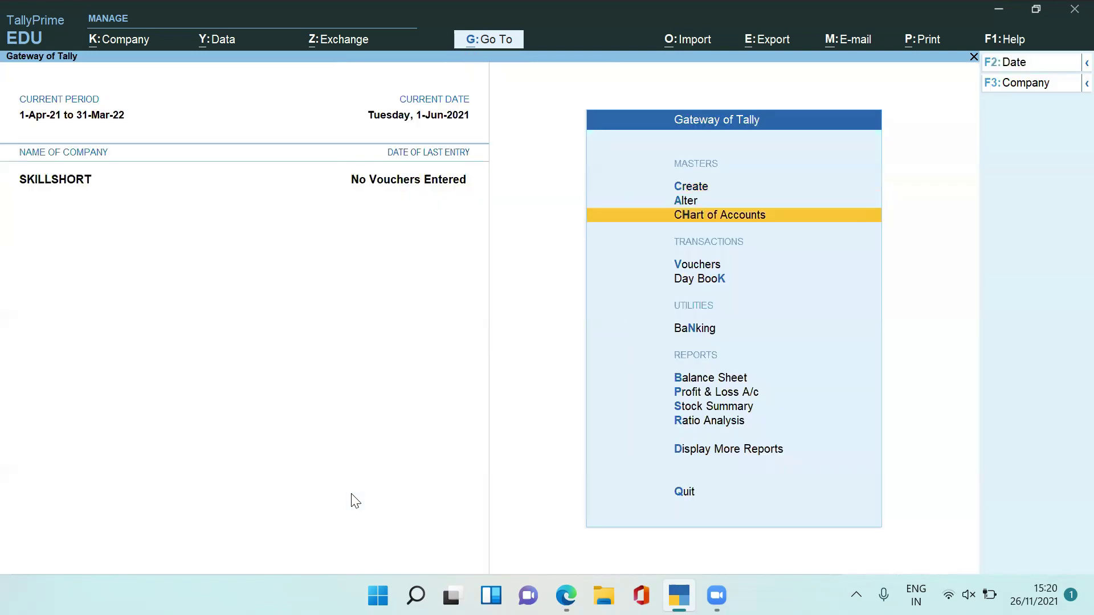
{"action": "key", "text": "h"}
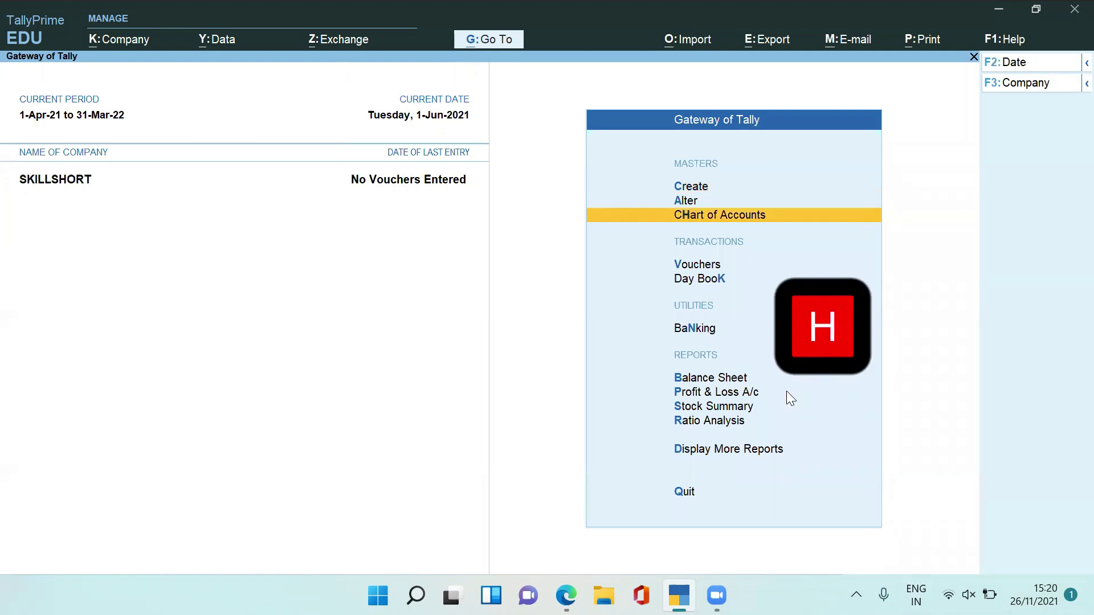
{"action": "key", "text": "Return"}
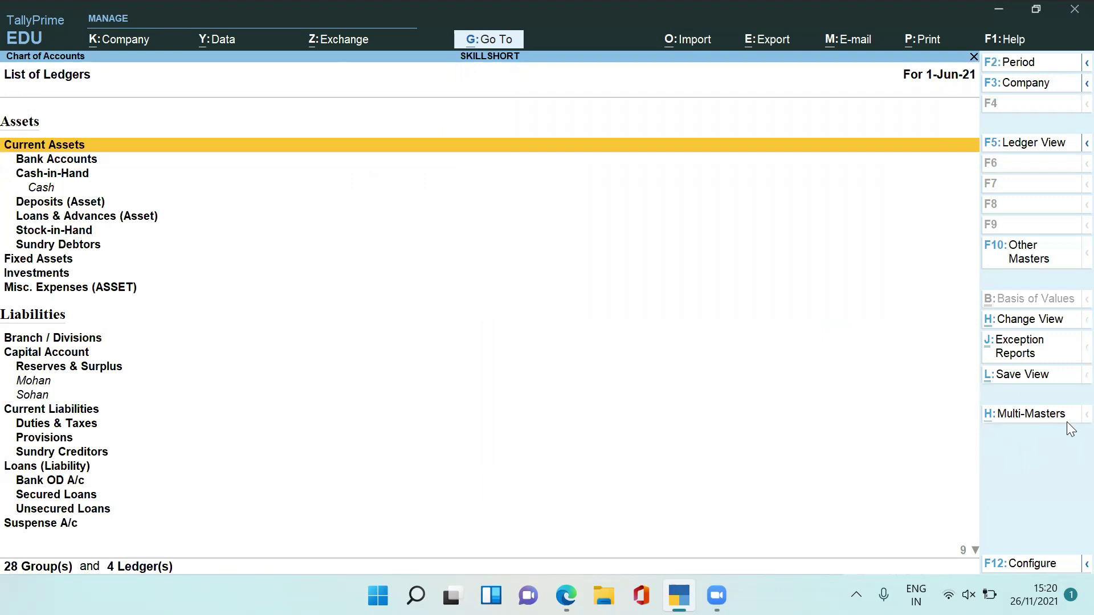
Step: Start creating multiple ledgers at once with All Items as the parent group
{"action": "key", "text": "ctrl+h"}
{"action": "left_click", "coordinate": [1050, 420]}
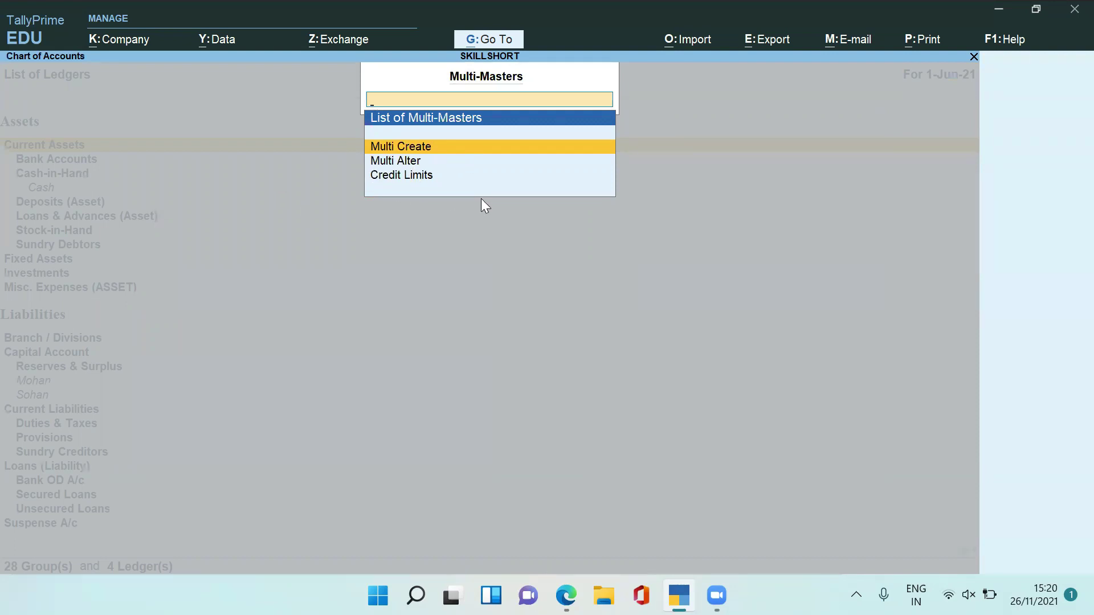
{"action": "key", "text": "Return"}
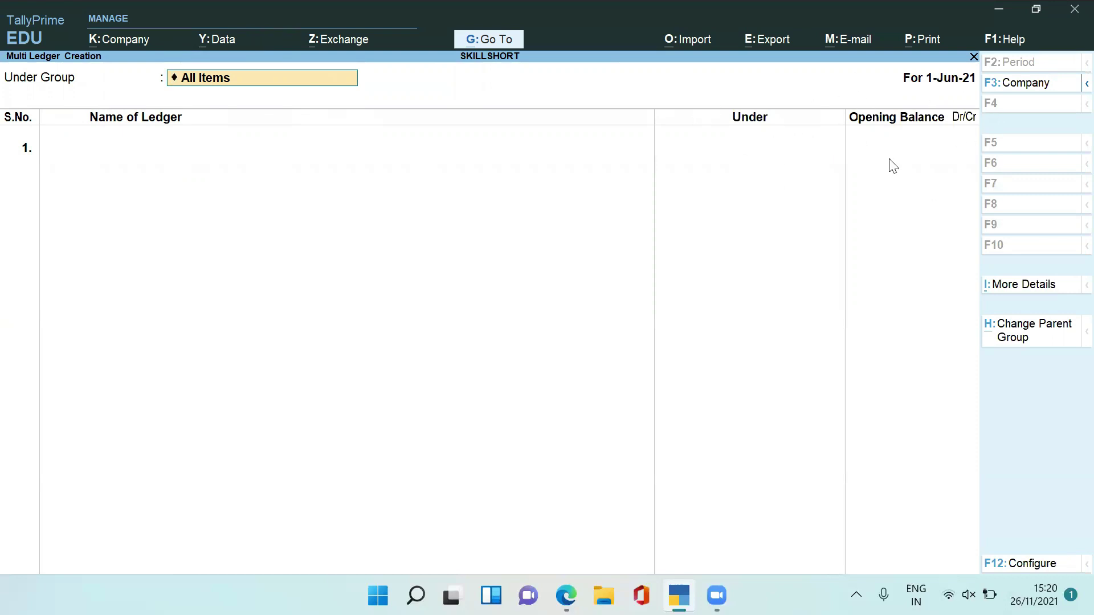
{"action": "key", "text": "Return"}
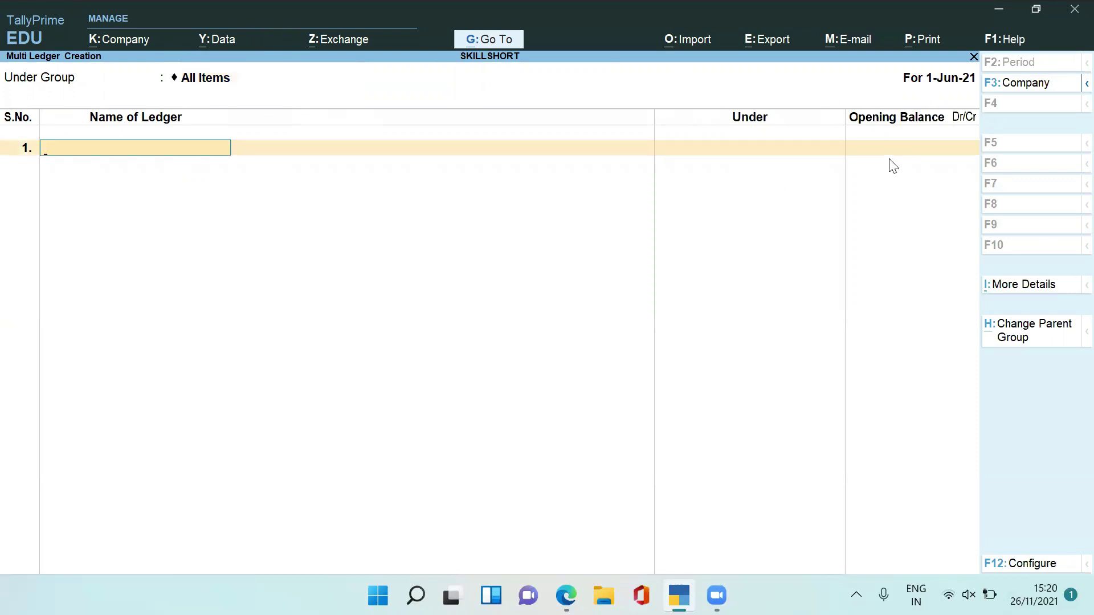
Step: Enter the loan ledger named in the case study as the first row and place it under Loans (Liability)
{"action": "key", "text": "alt+Tab"}
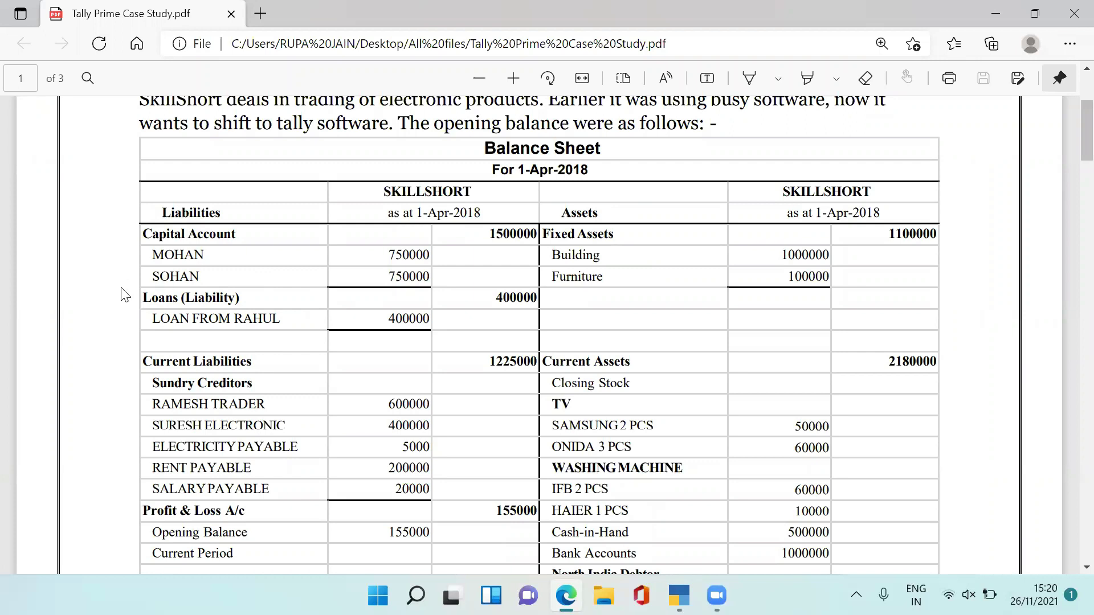
{"action": "key", "text": "alt+Tab"}
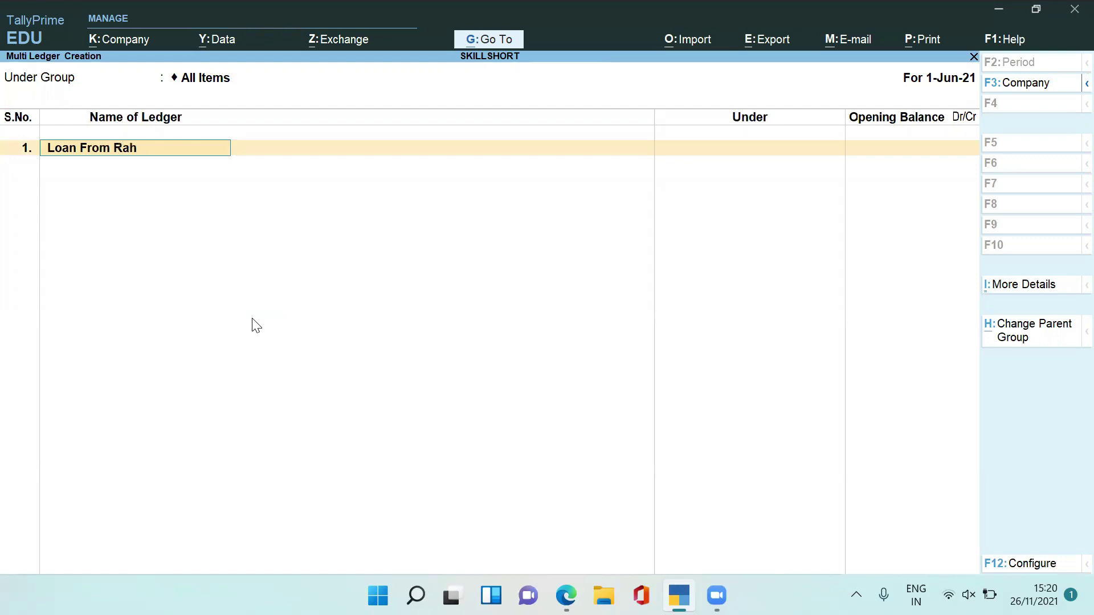
{"action": "type", "text": "ul"}
{"action": "key", "text": "Return"}
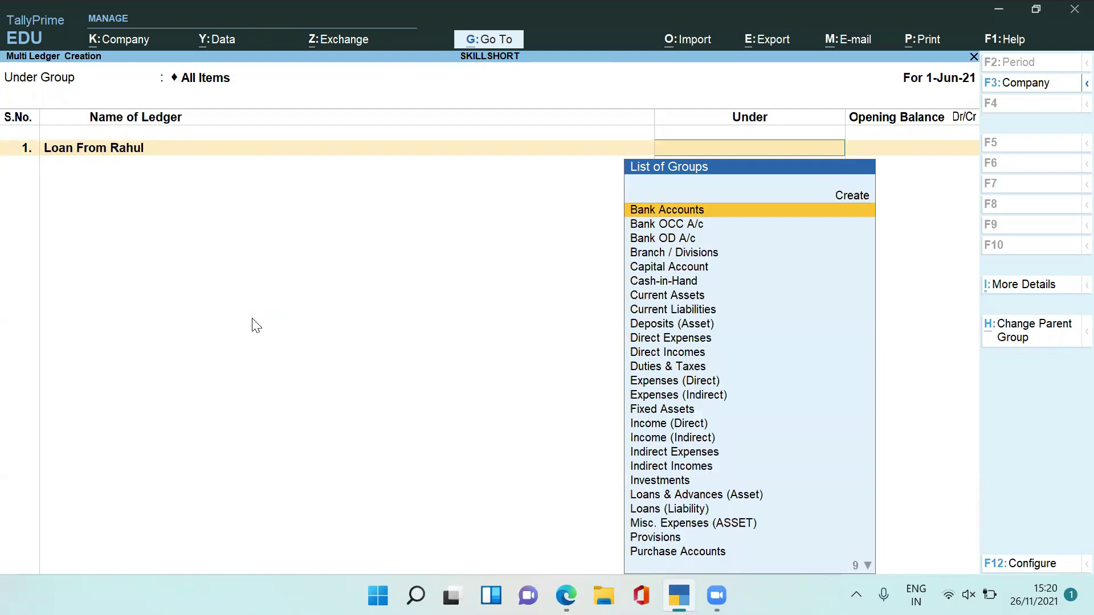
{"action": "type", "text": "Loans"}
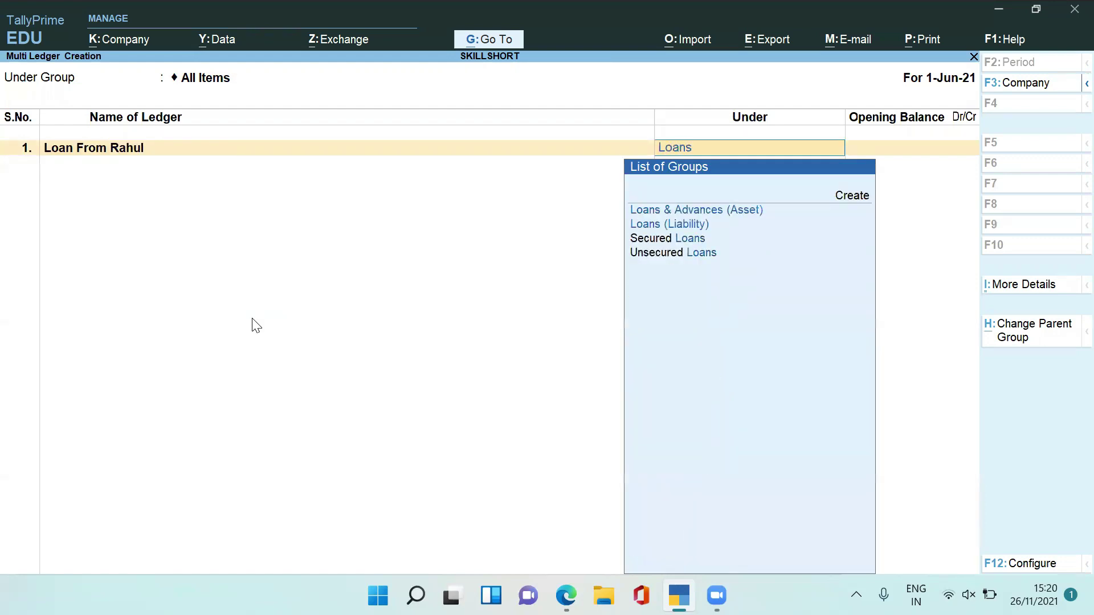
{"action": "key", "text": "Down"}
{"action": "key", "text": "Down"}
{"action": "key", "text": "Return"}
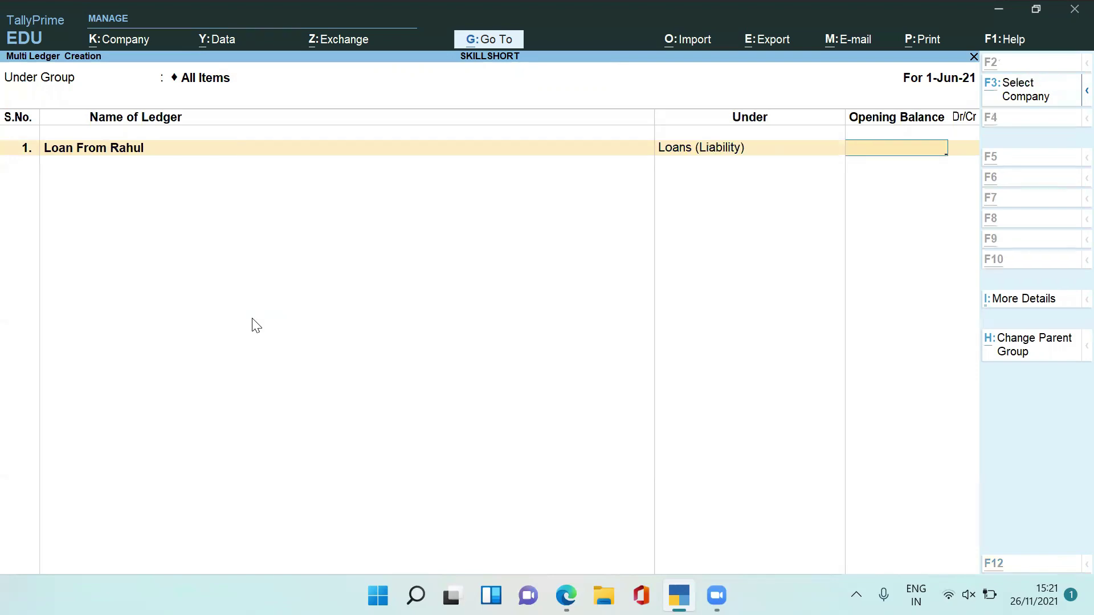
Step: Set the loan ledger's opening balance to 400000 as a credit, following the case study
{"action": "key", "text": "alt+Tab"}
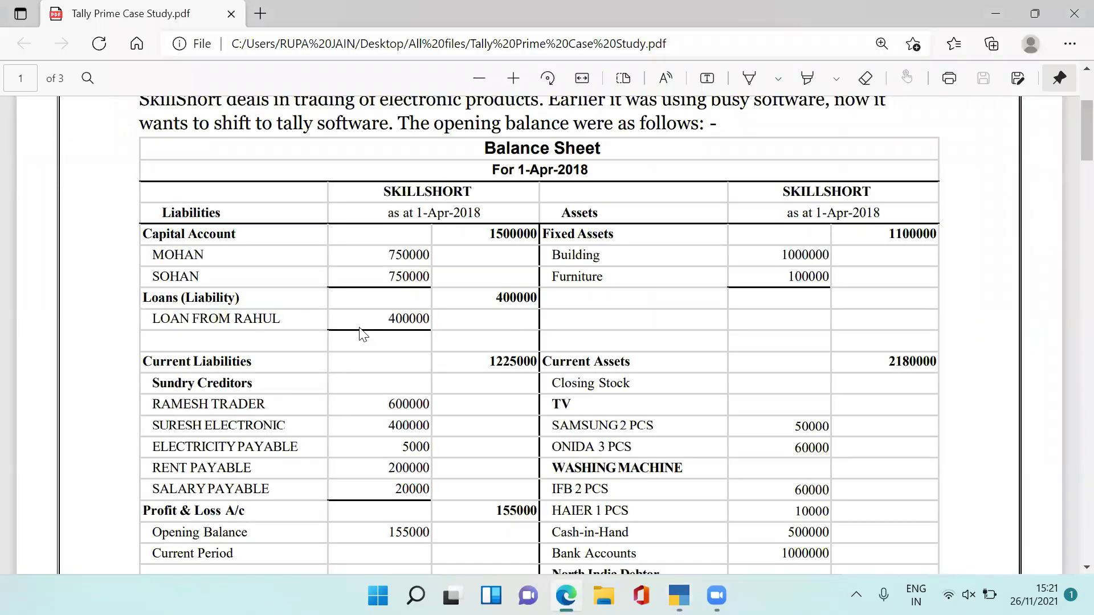
{"action": "key", "text": "alt+Tab"}
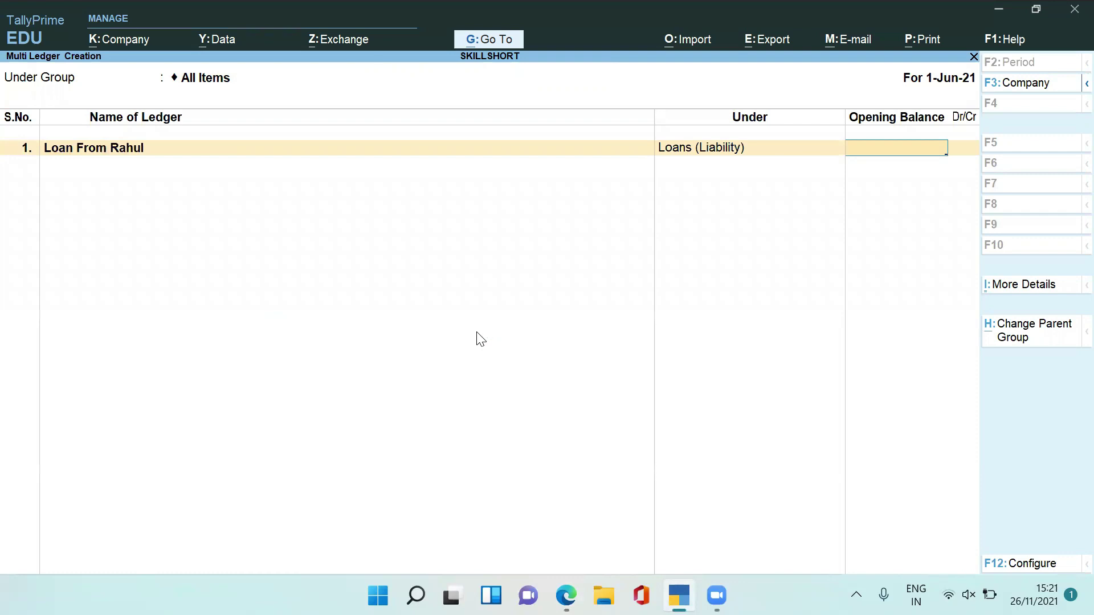
{"action": "type", "text": "400000"}
{"action": "key", "text": "Return"}
{"action": "key", "text": "Return"}
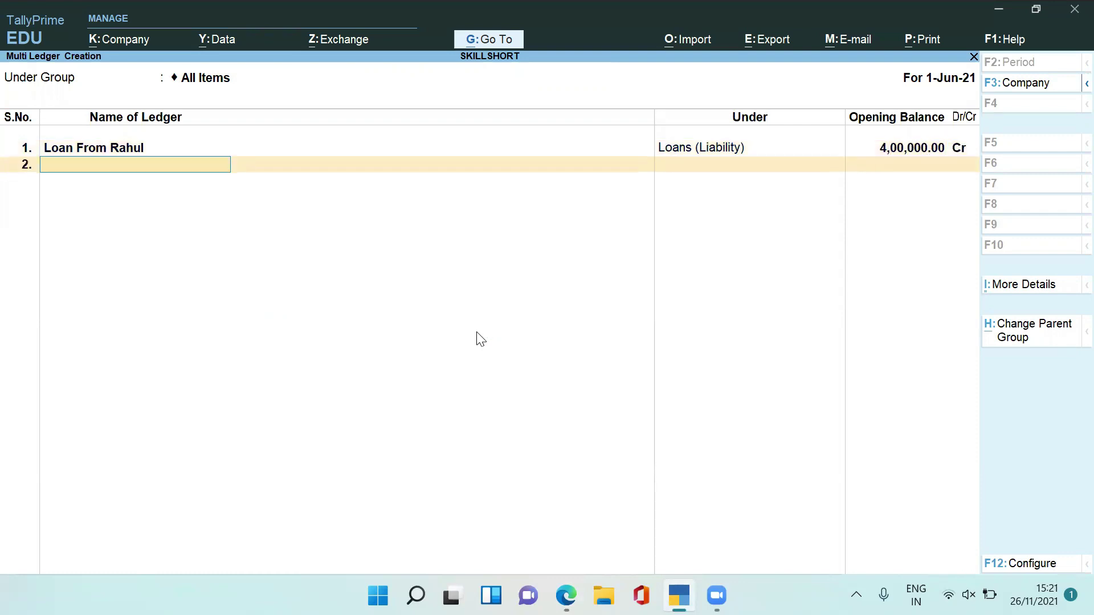
Step: Look up the sundry creditors in the case study and name the second ledger Ramesh Electronic
{"action": "key", "text": "alt+Tab"}
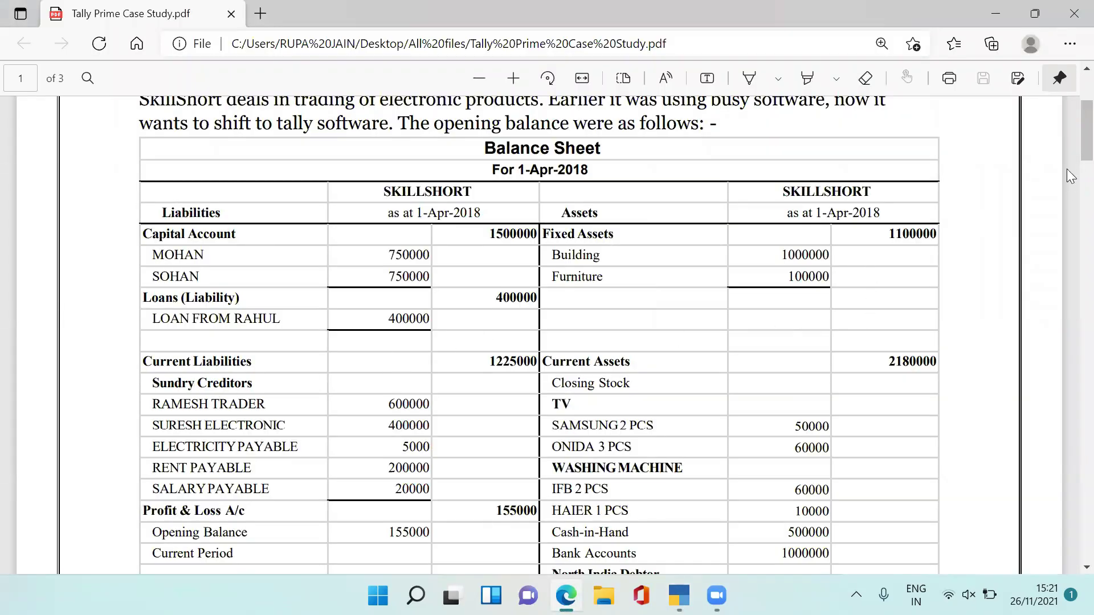
{"action": "scroll", "coordinate": [1071, 152], "scroll_direction": "down", "scroll_amount": 3}
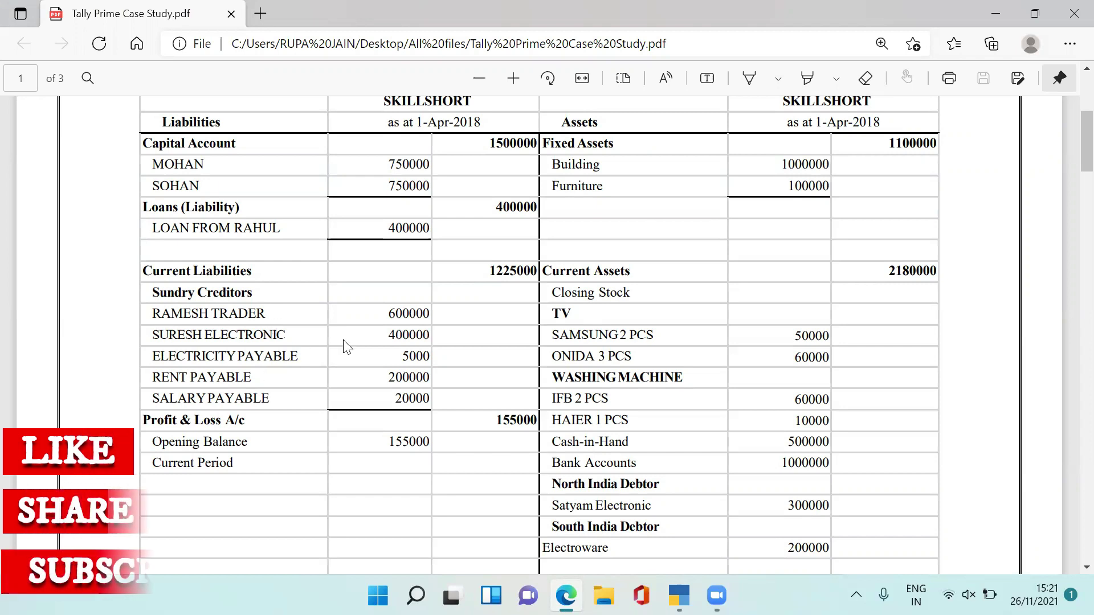
{"action": "key", "text": "alt+Tab"}
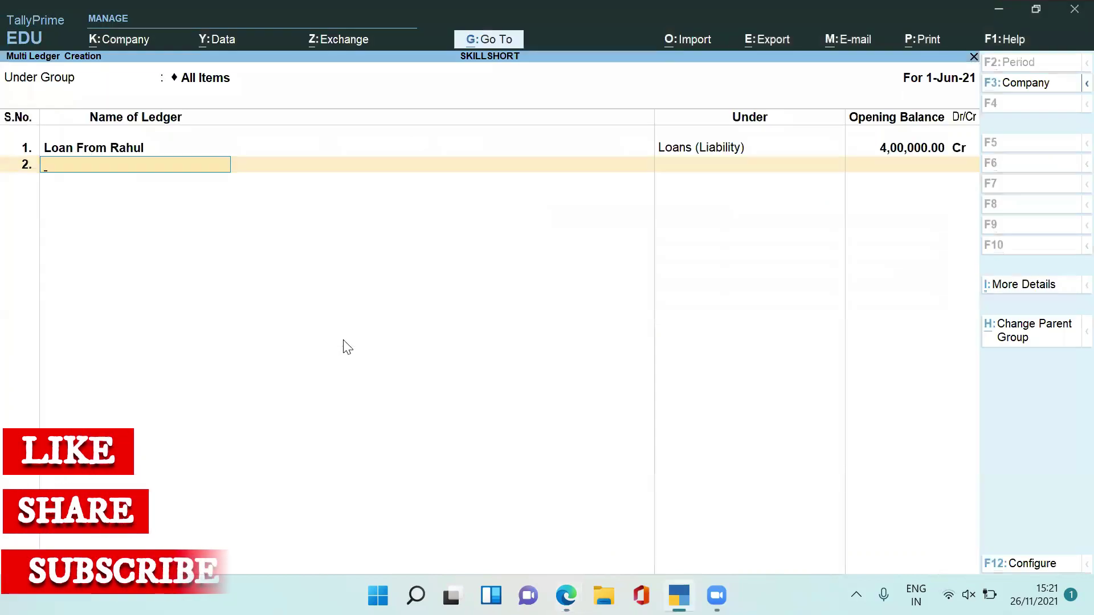
{"action": "type", "text": "Ramesh Electroni"}
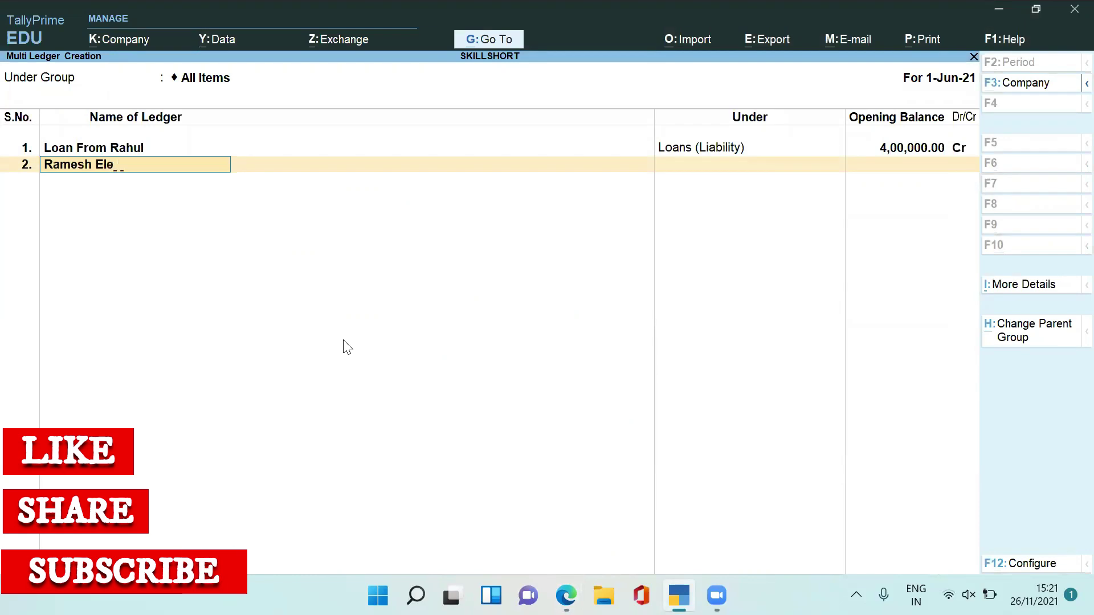
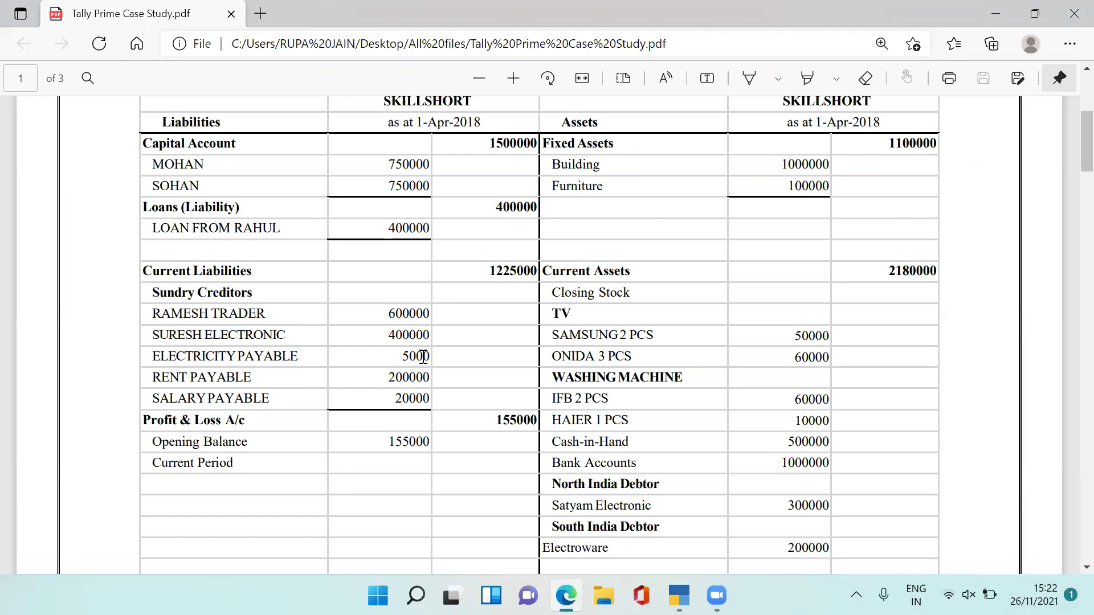
Step: Add a Rent Payable ledger in the fifth row and place it under Current Liabilities
{"action": "key", "text": "alt+Tab"}
{"action": "type", "text": "R"}
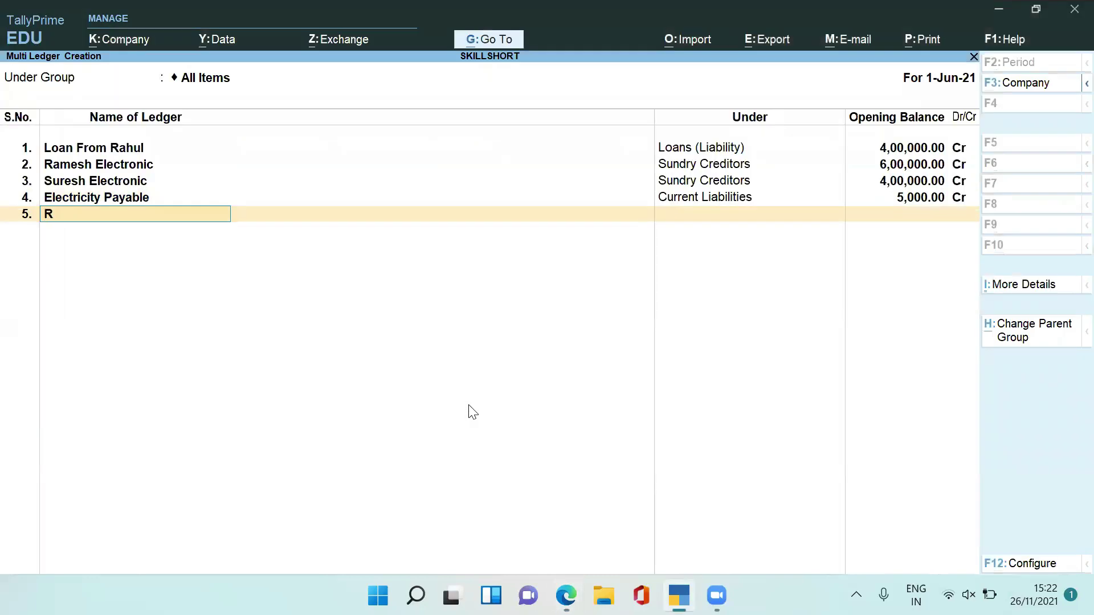
{"action": "type", "text": "ent Payable"}
{"action": "key", "text": "Return"}
{"action": "type", "text": "x"}
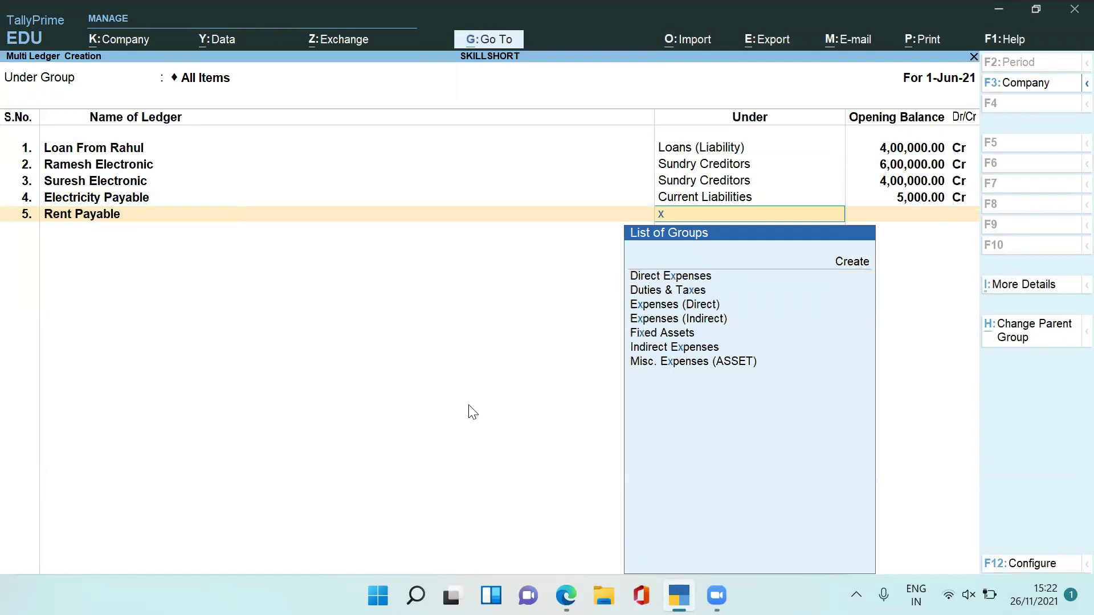
{"action": "key", "text": "BackSpace"}
{"action": "type", "text": "cur"}
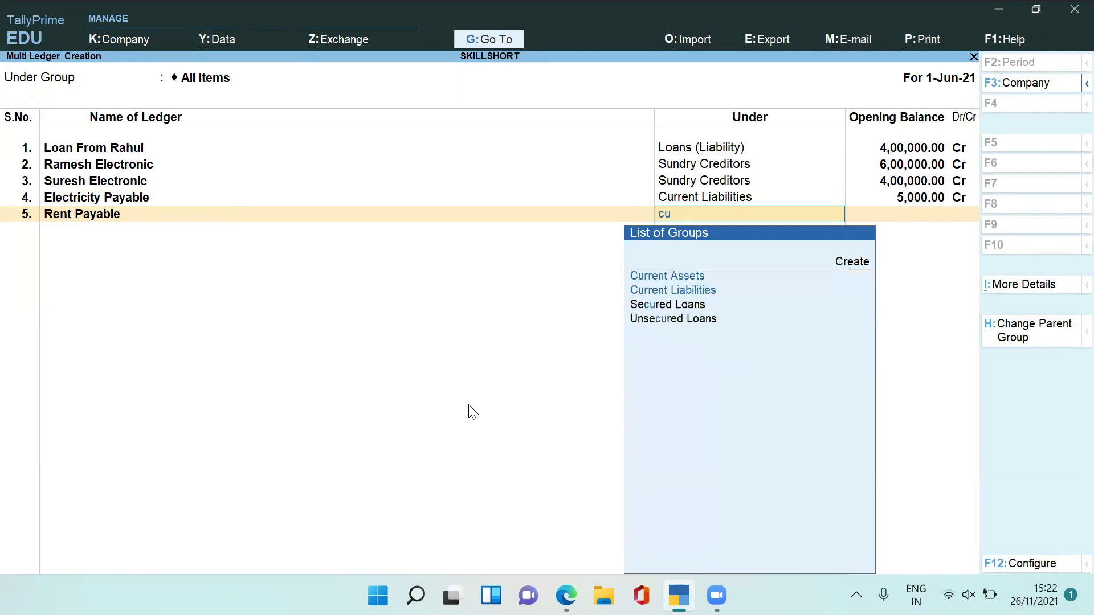
{"action": "key", "text": "Down"}
{"action": "key", "text": "Down"}
{"action": "key", "text": "Return"}
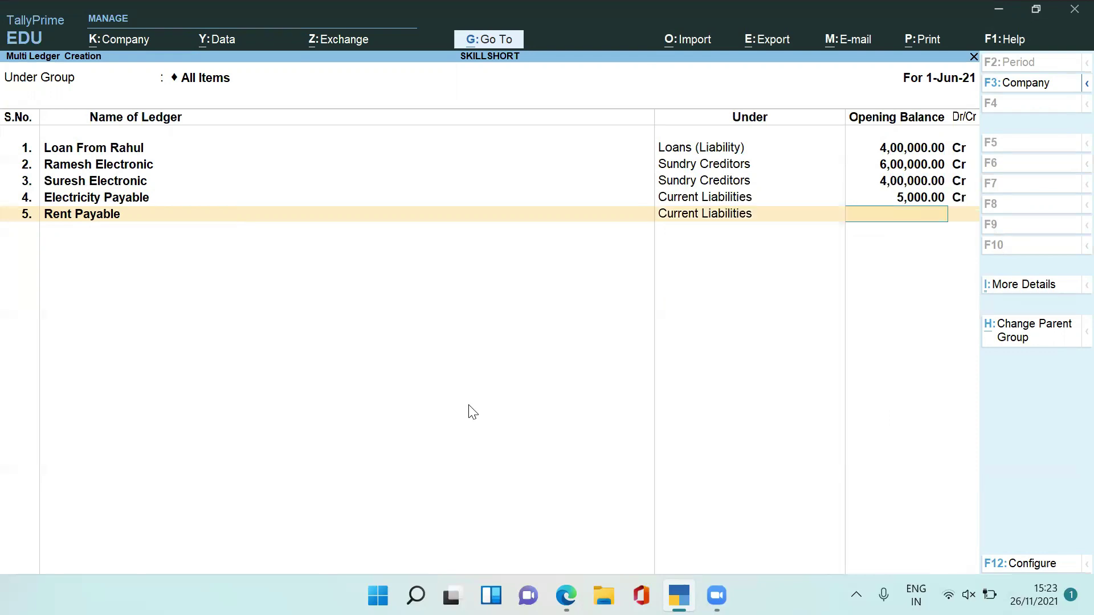
Step: Set the Rent Payable ledger's opening balance to 200000 as a credit
{"action": "type", "text": "200000"}
{"action": "key", "text": "Return"}
{"action": "key", "text": "Return"}
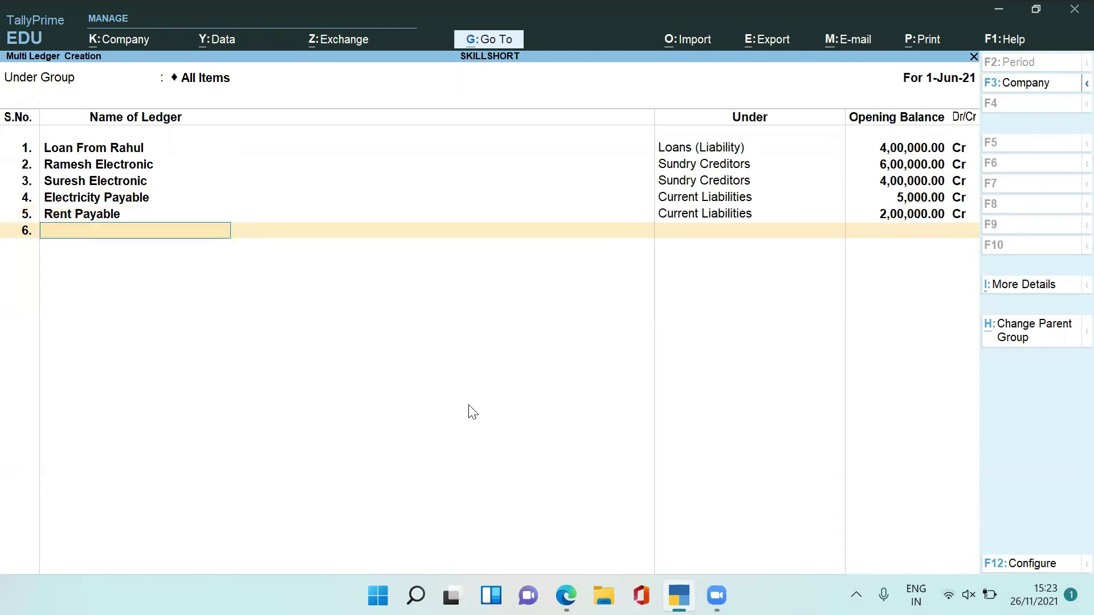
Step: Add the case study's Salary Payable ledger in the sixth row and place it under Current Liabilities
{"action": "key", "text": "alt+Tab"}
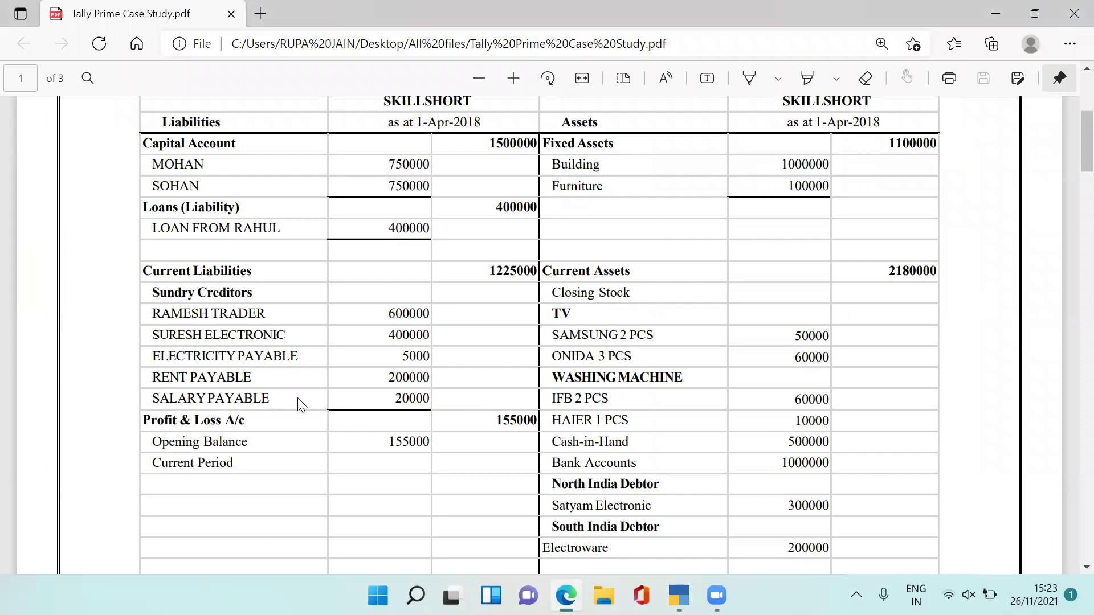
{"action": "key", "text": "alt+Tab"}
{"action": "type", "text": "S"}
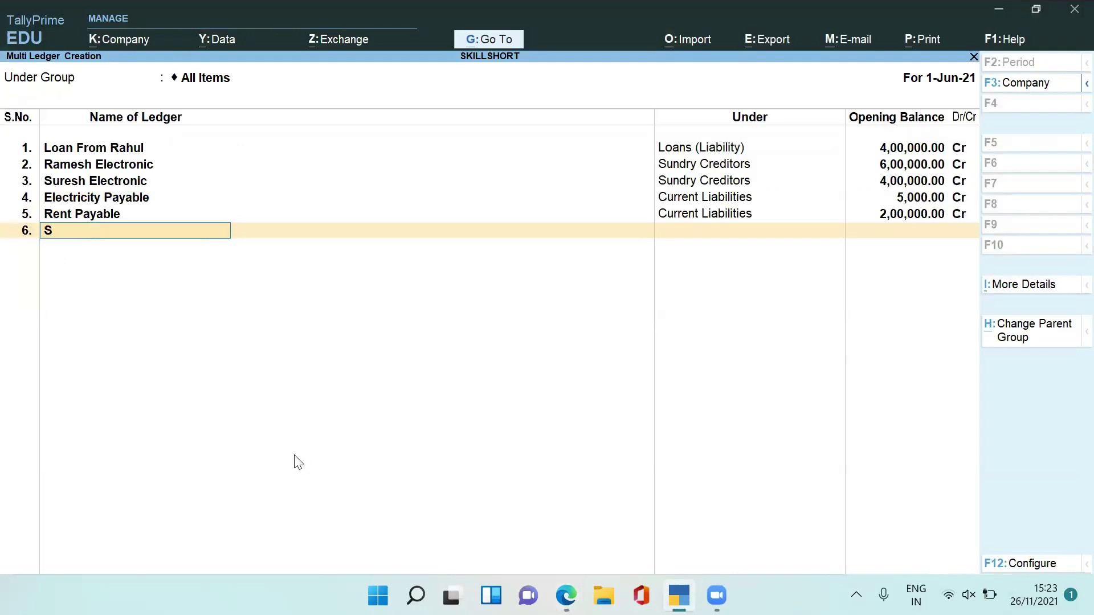
{"action": "type", "text": "alary Payable"}
{"action": "key", "text": "Return"}
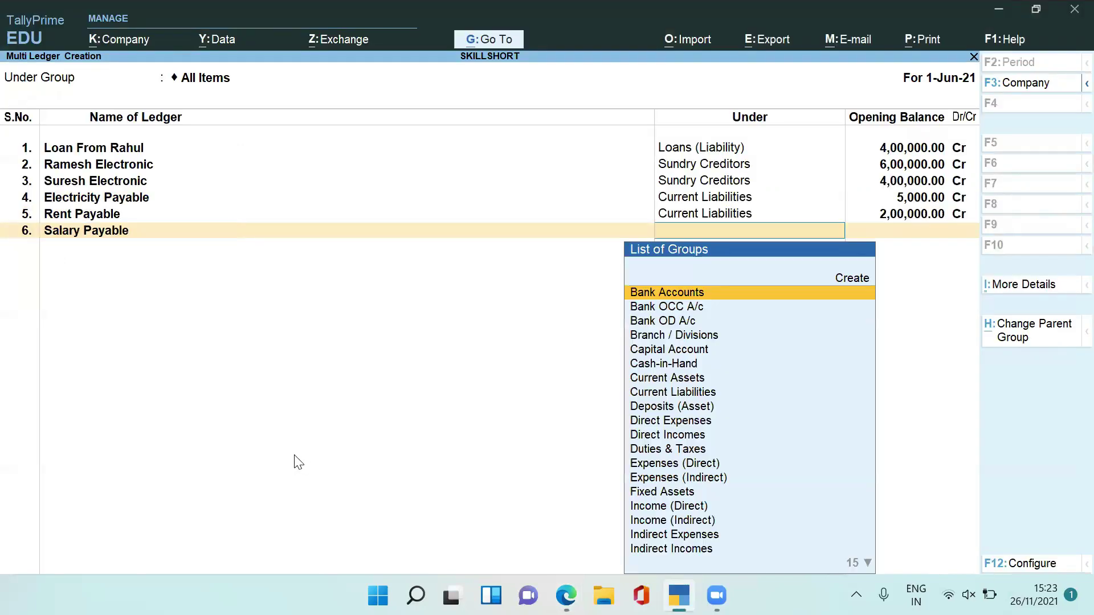
{"action": "key", "text": "alt+Tab"}
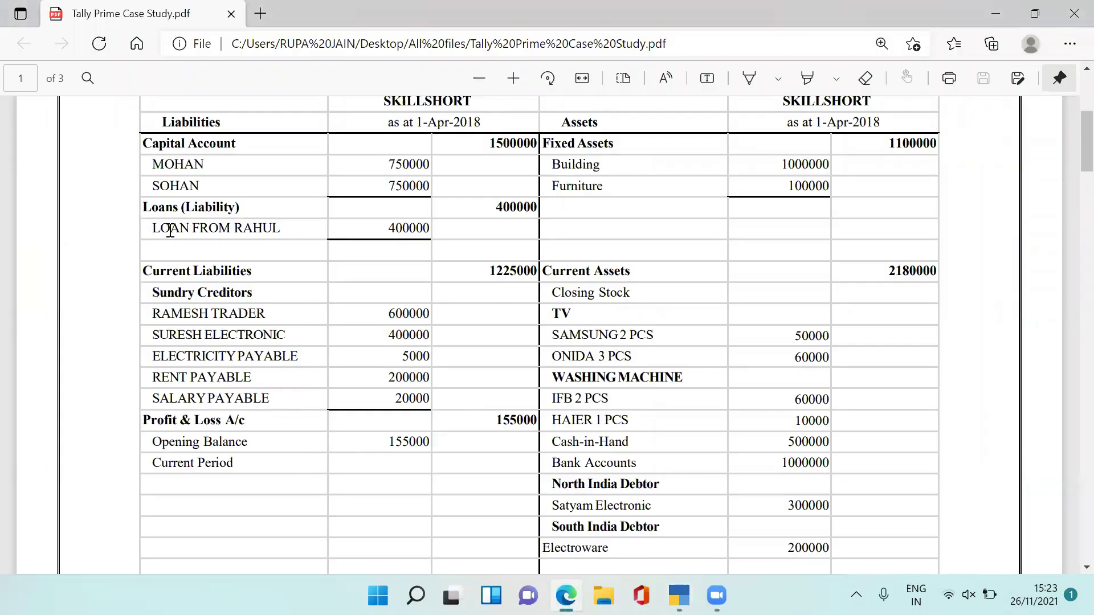
{"action": "key", "text": "alt+Tab"}
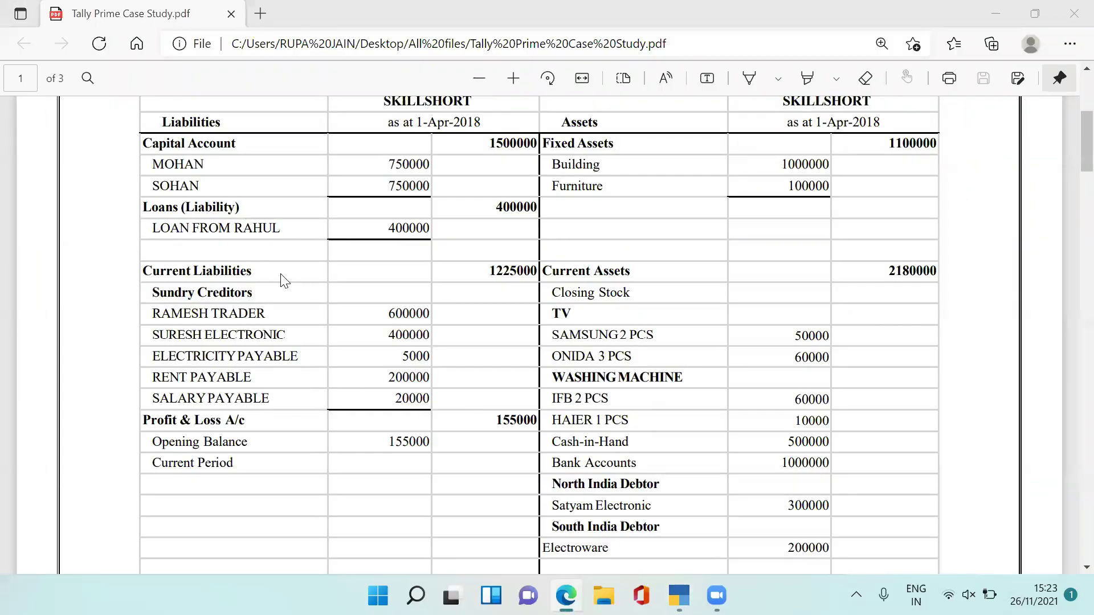
{"action": "type", "text": "Curre"}
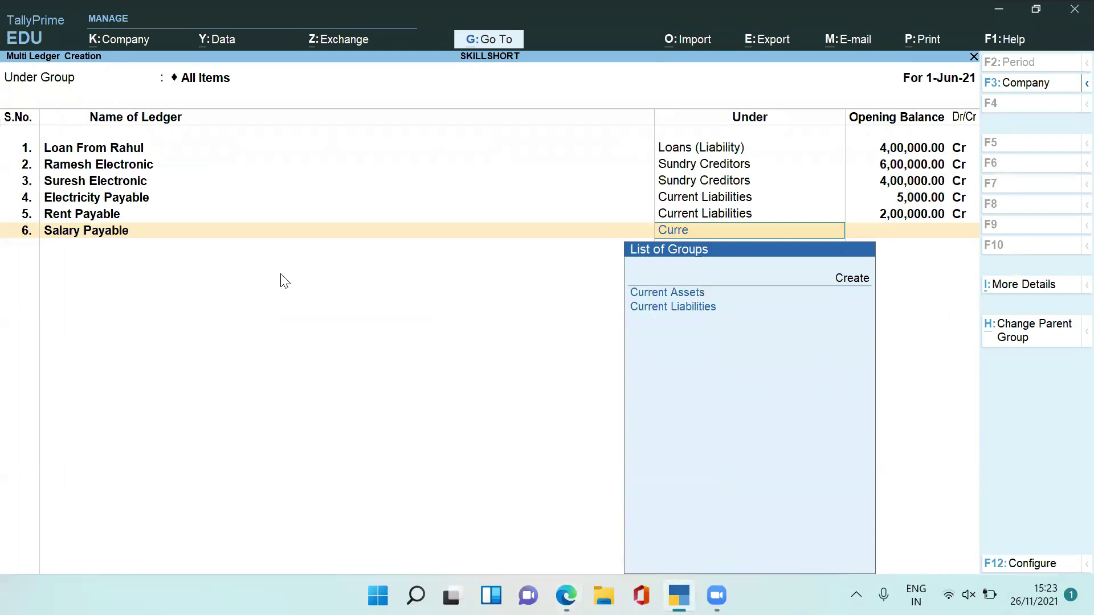
{"action": "key", "text": "Down"}
{"action": "key", "text": "Return"}
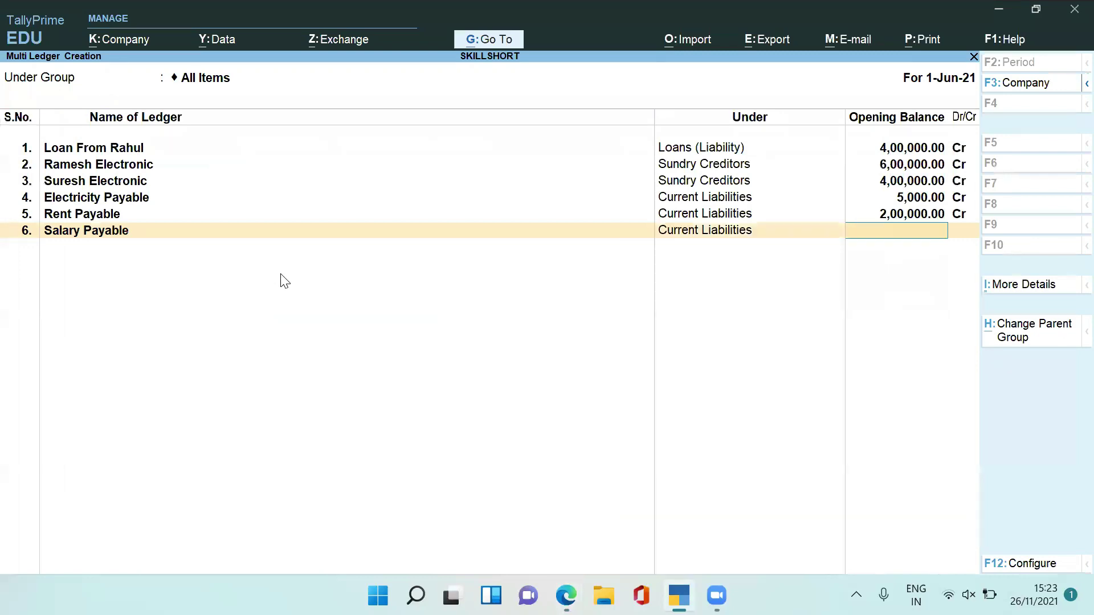
Step: Set the Salary Payable ledger's opening balance to 20000 as a credit, following the case study
{"action": "key", "text": "alt+Tab"}
{"action": "key", "text": "alt+Tab"}
{"action": "type", "text": "20,000"}
{"action": "key", "text": "Return"}
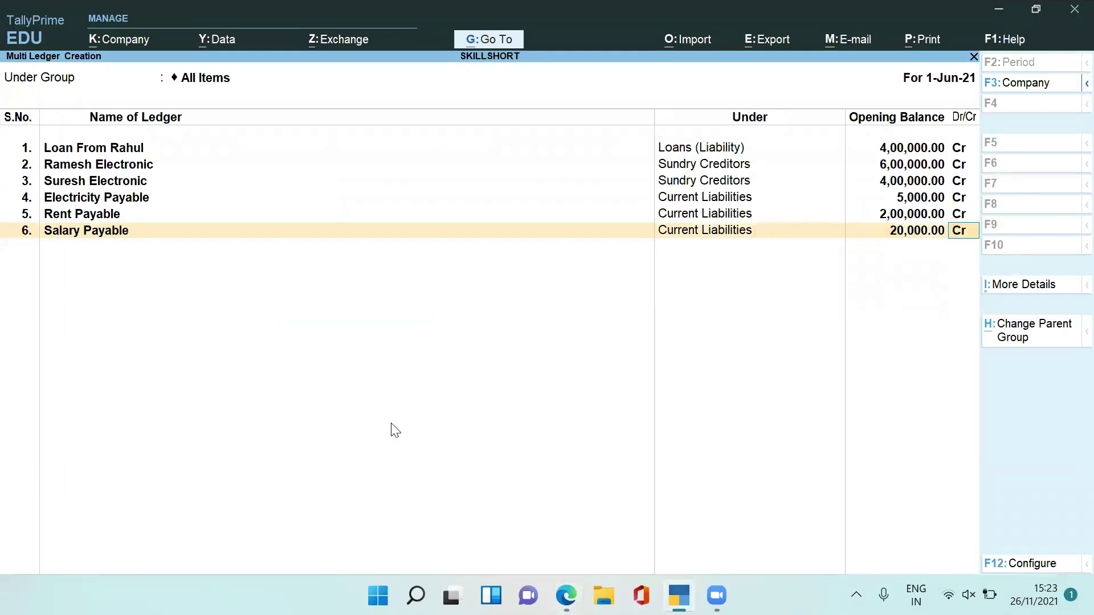
{"action": "key", "text": "Return"}
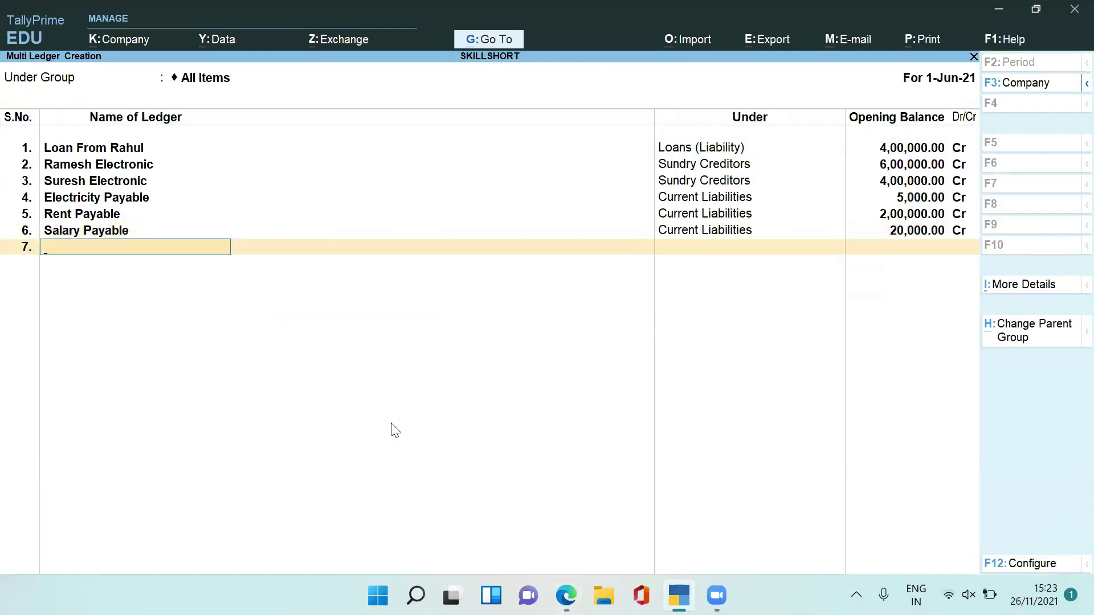
Step: Check the case study for the next entry and add a Building ledger in the seventh row under Fixed Assets
{"action": "key", "text": "alt+Tab"}
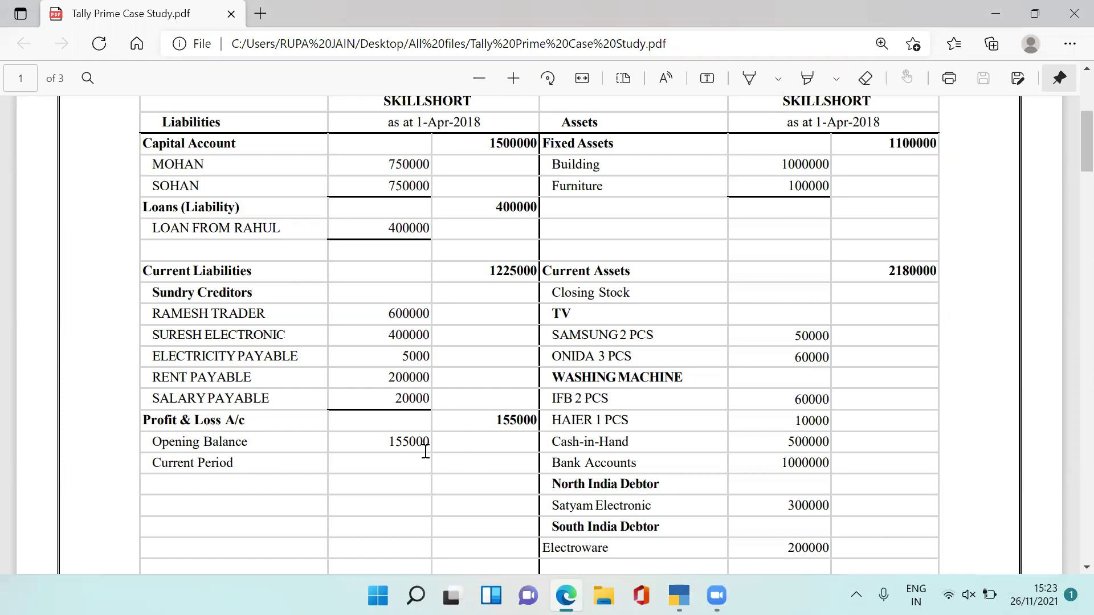
{"action": "key", "text": "alt+Tab"}
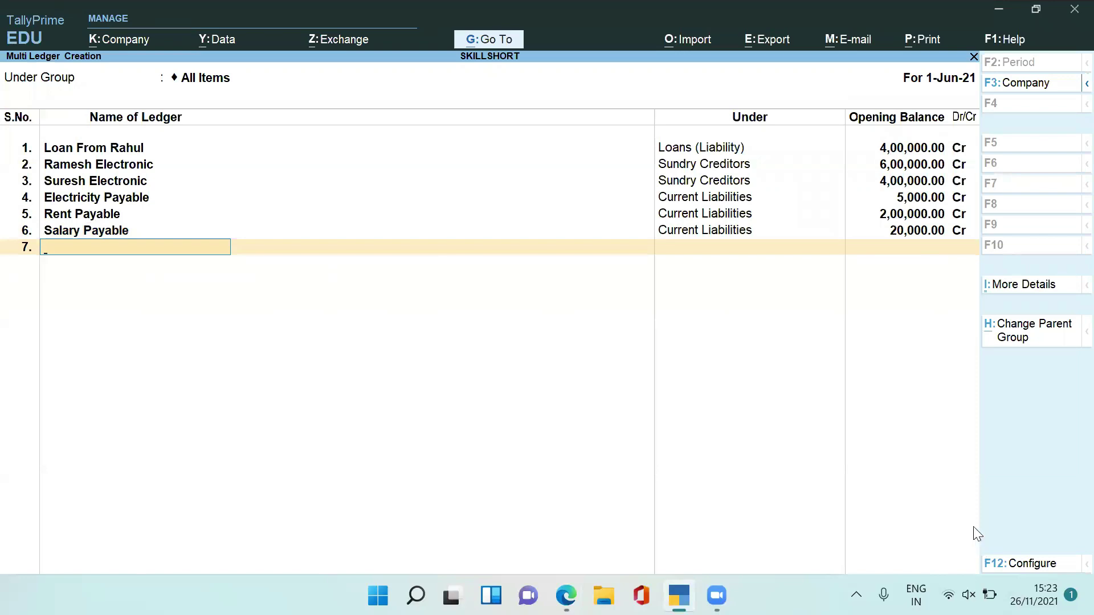
{"action": "key", "text": "alt+Tab"}
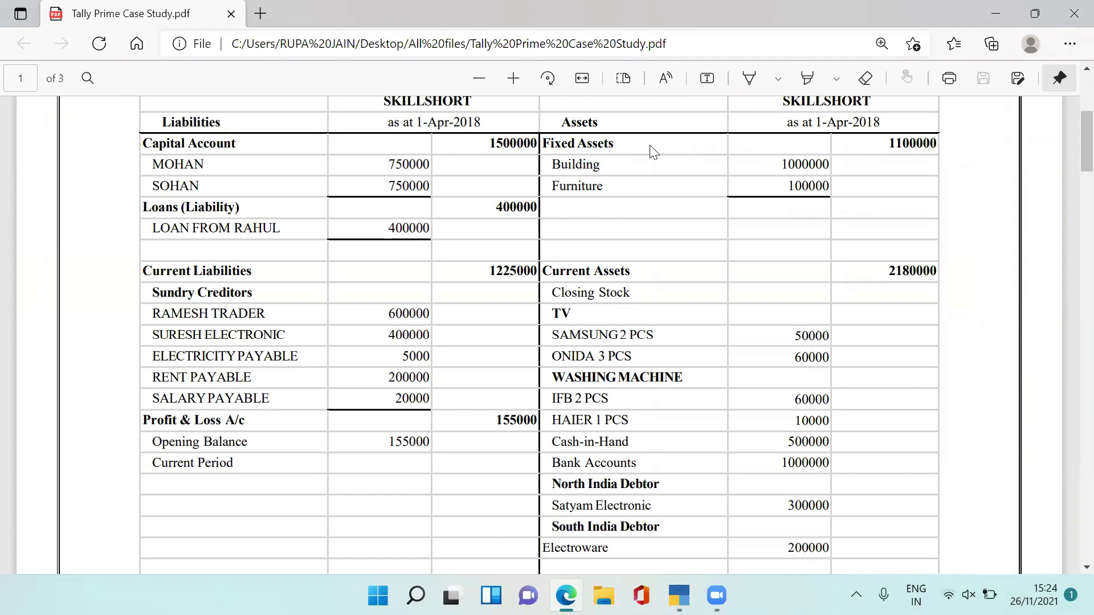
{"action": "key", "text": "alt+Tab"}
{"action": "type", "text": "Building"}
{"action": "key", "text": "Return"}
{"action": "type", "text": "Fixed"}
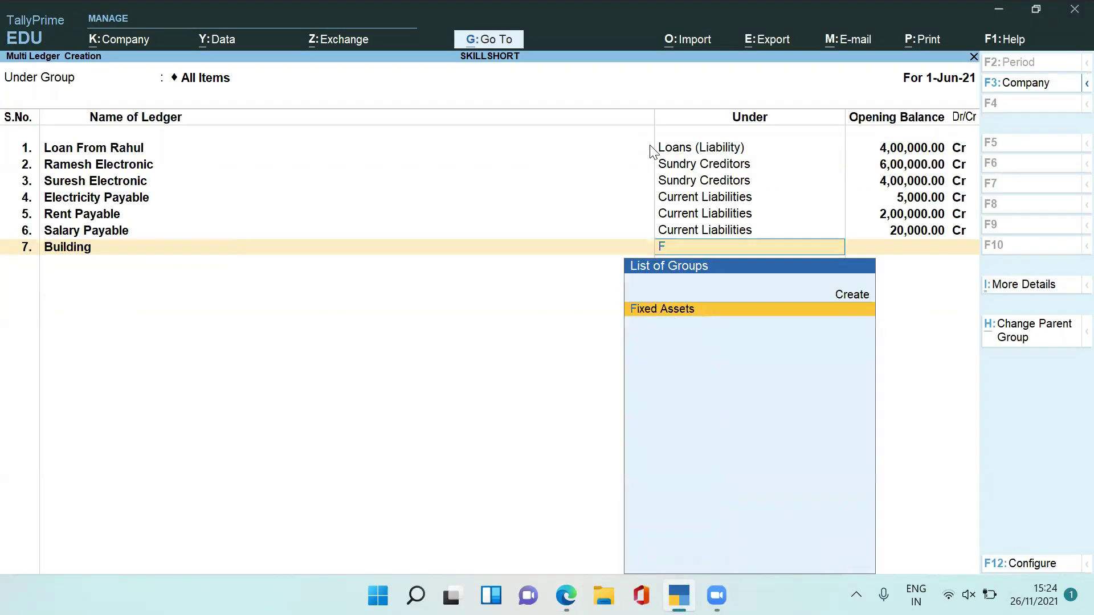
{"action": "key", "text": "Return"}
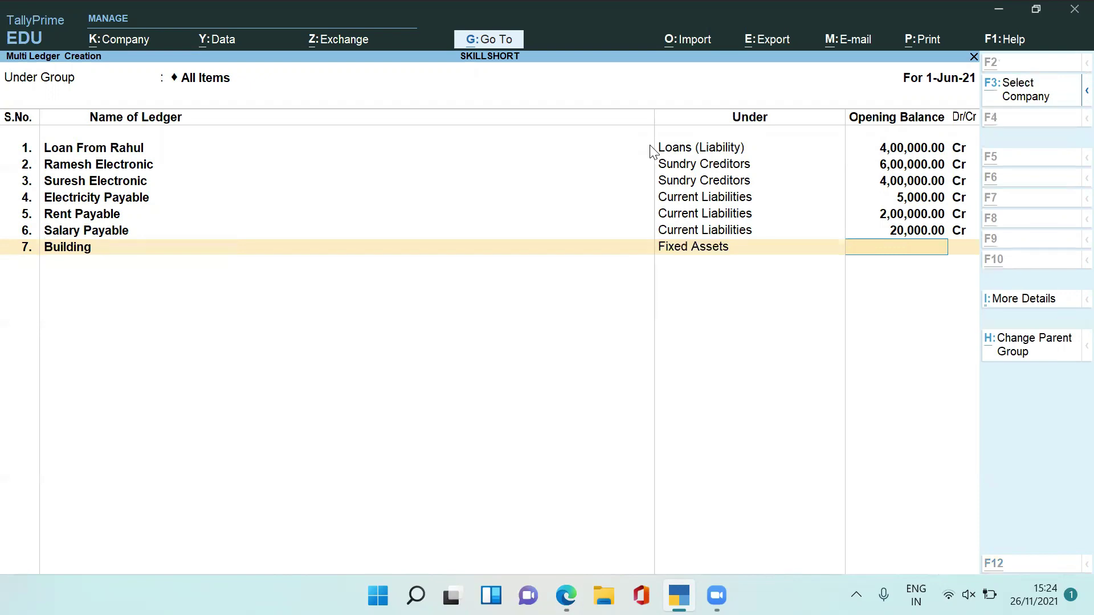
Step: Set the Building ledger's opening balance to 1000000 as a debit, following the case study
{"action": "key", "text": "alt+Tab"}
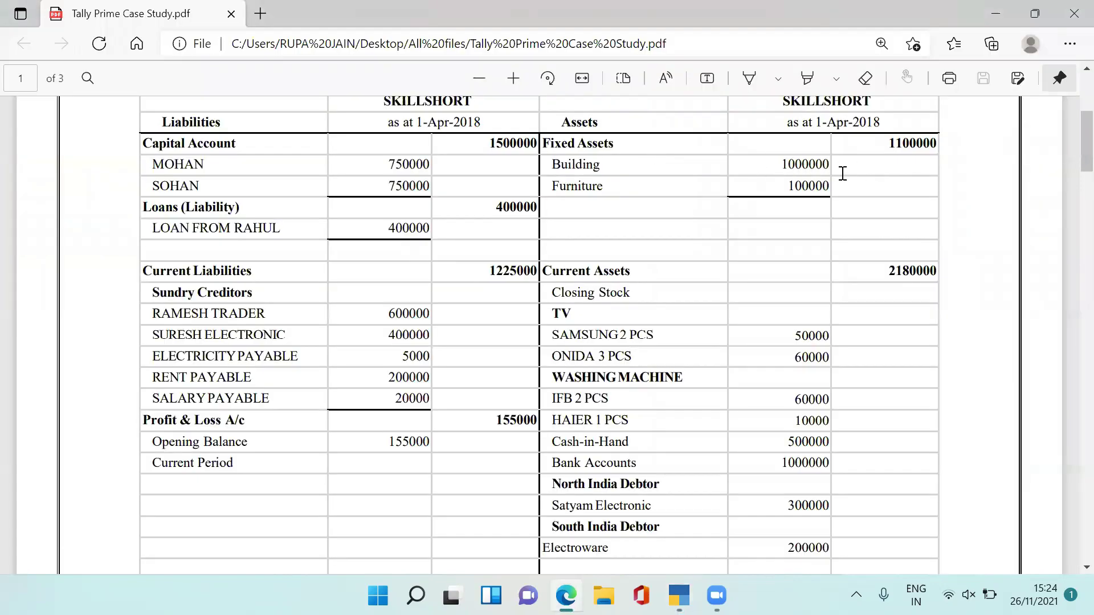
{"action": "key", "text": "alt+Tab"}
{"action": "type", "text": "1000000"}
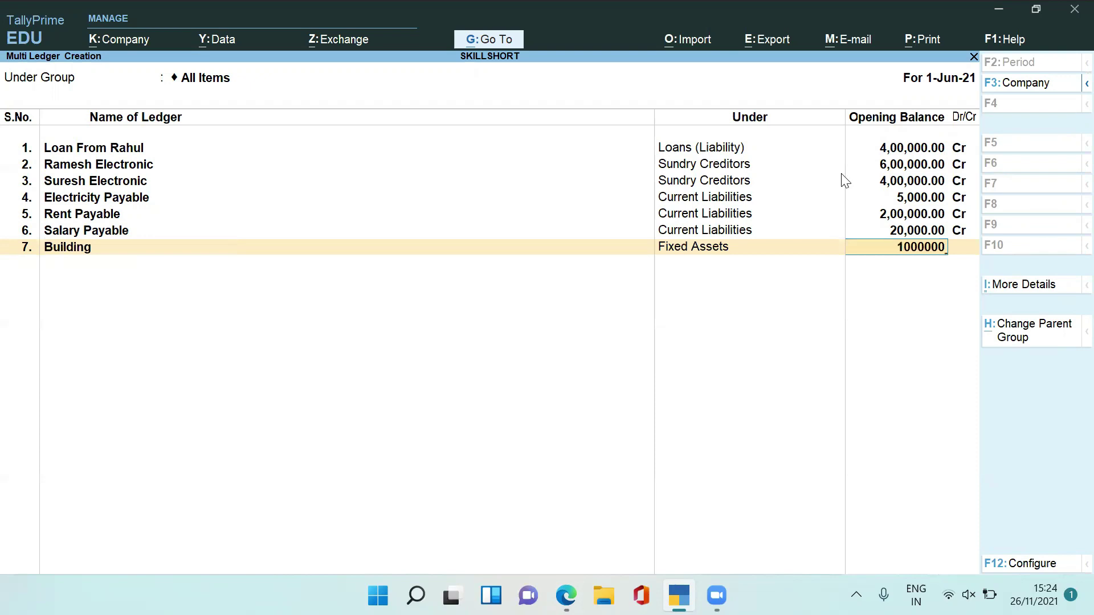
{"action": "key", "text": "Return"}
{"action": "key", "text": "Return"}
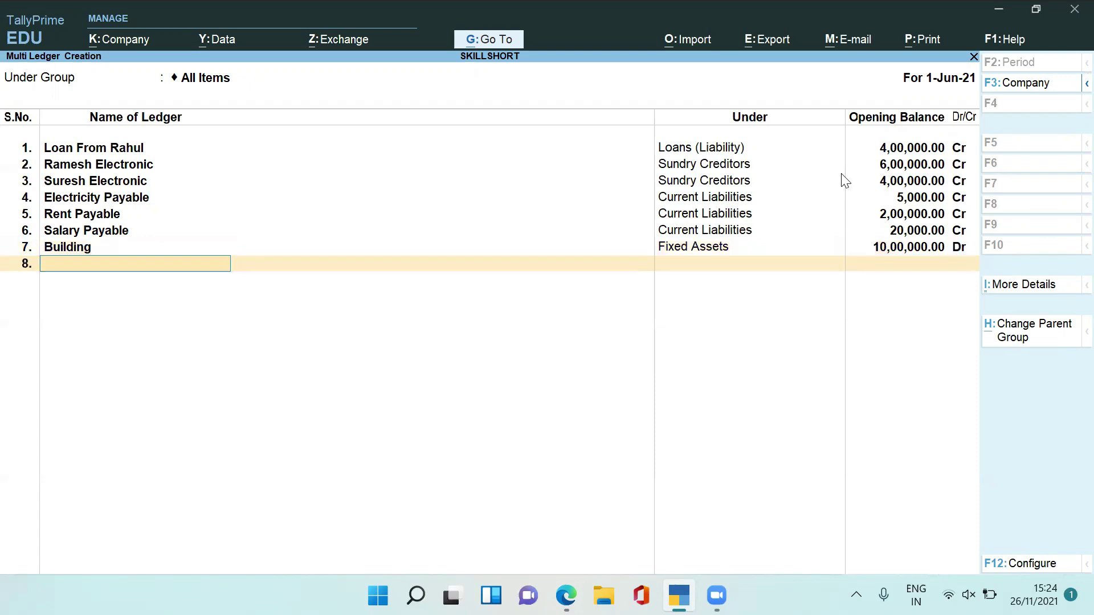
Step: Add the case study's Furniture ledger in the eighth row and place it under Fixed Assets
{"action": "key", "text": "alt+Tab"}
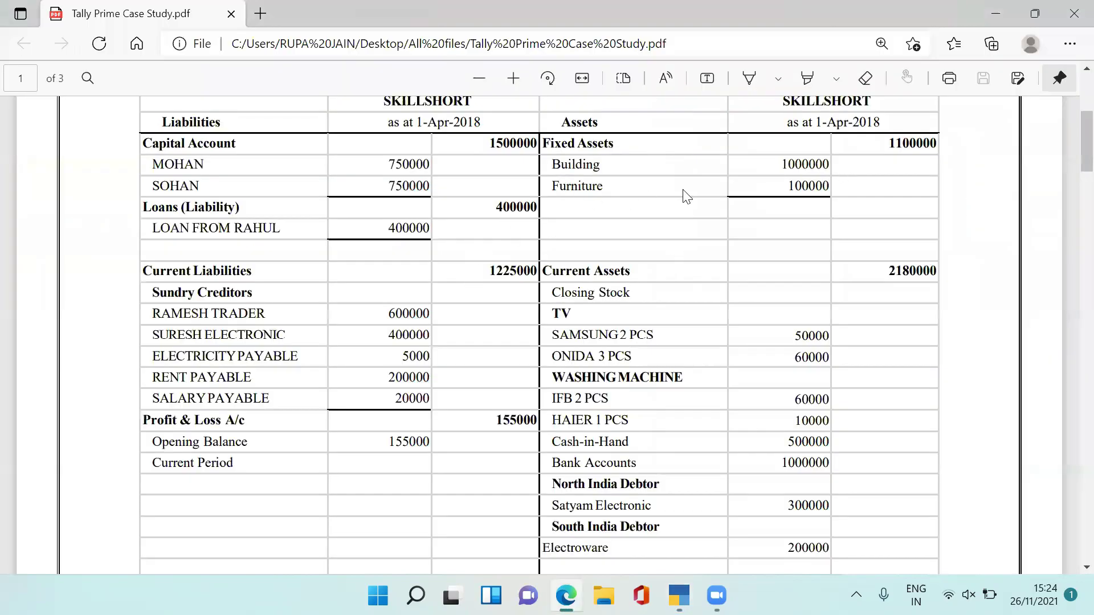
{"action": "key", "text": "alt+Tab"}
{"action": "type", "text": "Furnity"}
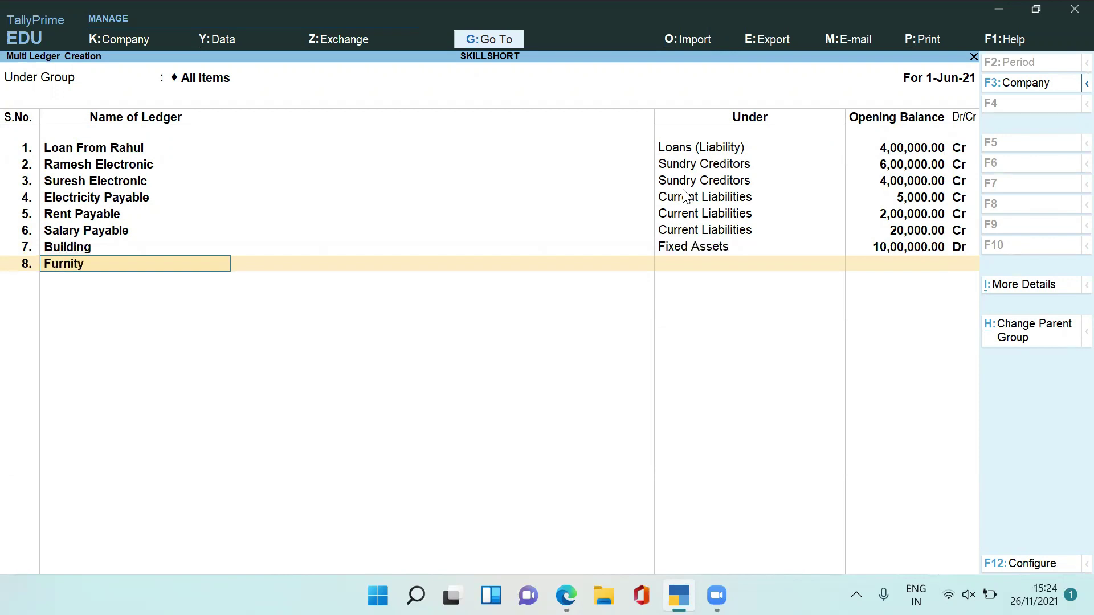
{"action": "key", "text": "BackSpace"}
{"action": "type", "text": "ure"}
{"action": "key", "text": "Return"}
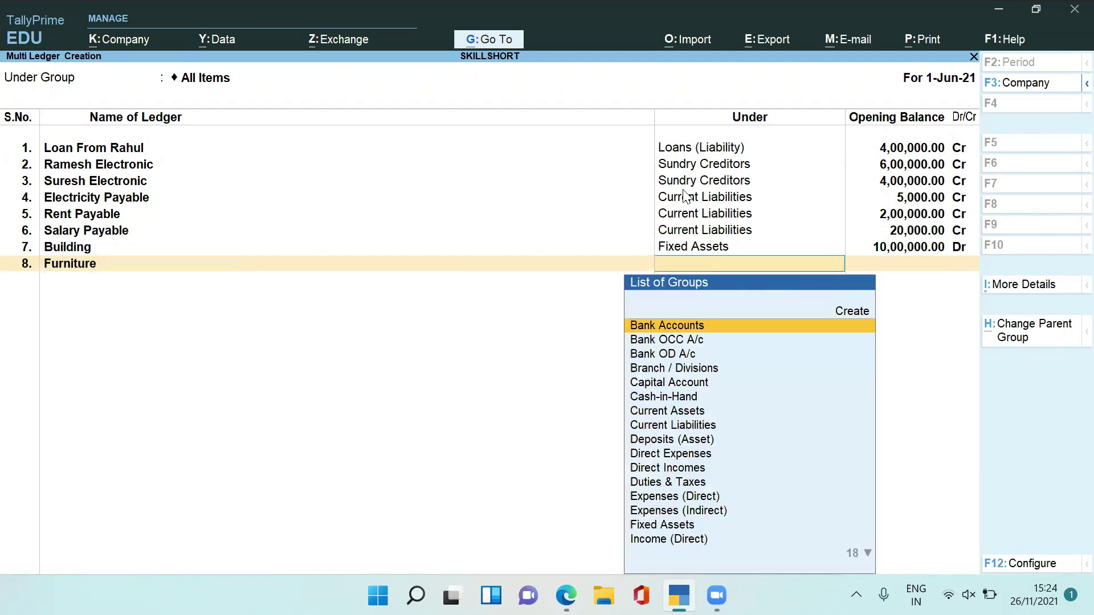
{"action": "type", "text": "Fixed"}
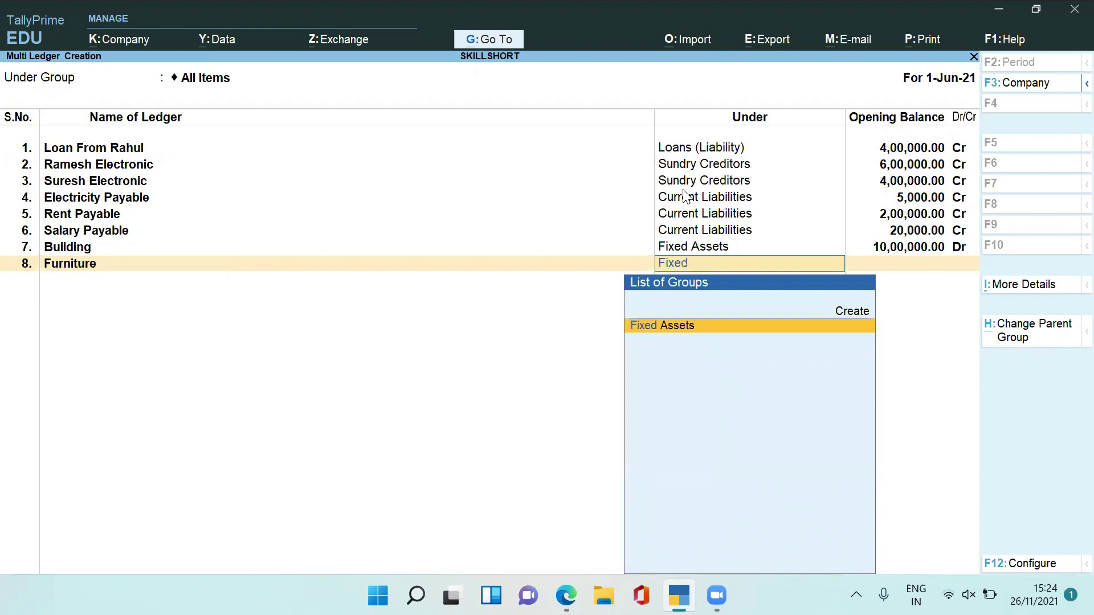
{"action": "key", "text": "Return"}
Step: Set the Furniture ledger's opening balance to 100000 as a debit
{"action": "type", "text": "100000"}
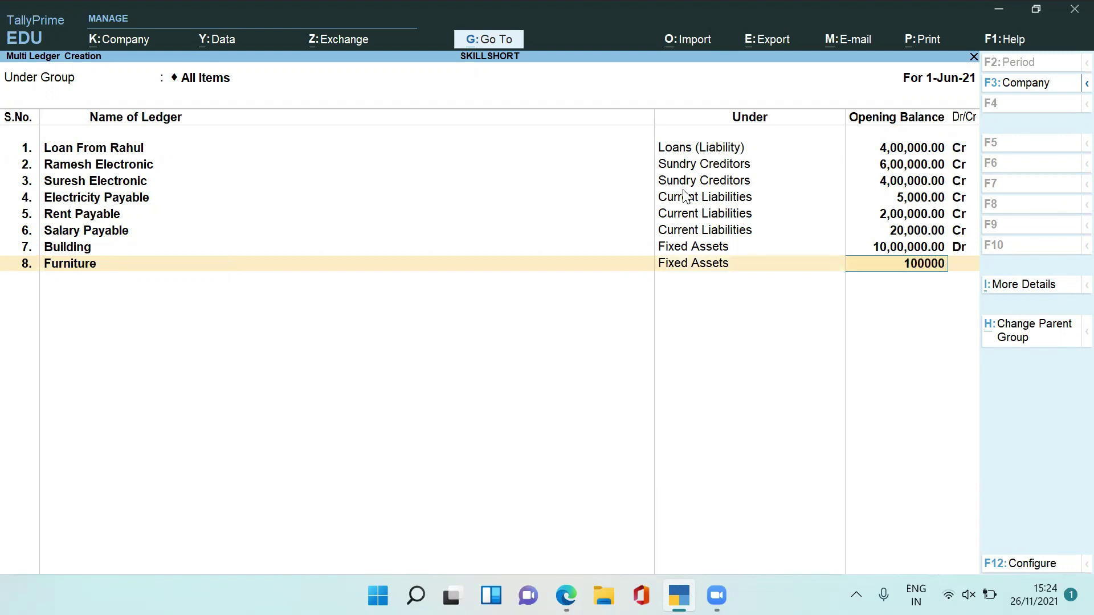
{"action": "key", "text": "Return"}
{"action": "key", "text": "Return"}
Step: Examine the Current Assets entries in the case study's balance sheet, then return to the multi-ledger creation list in TallyPrime
{"action": "key", "text": "alt+Tab"}
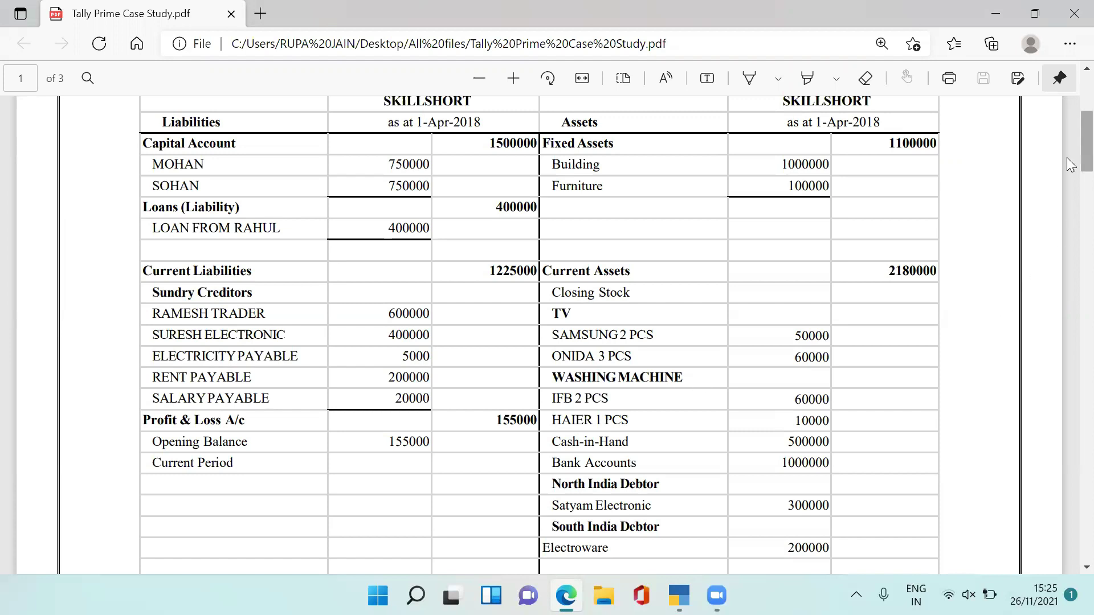
{"action": "scroll", "coordinate": [1066, 165], "scroll_direction": "down", "scroll_amount": 3}
{"action": "scroll", "coordinate": [1067, 171], "scroll_direction": "up", "scroll_amount": 1}
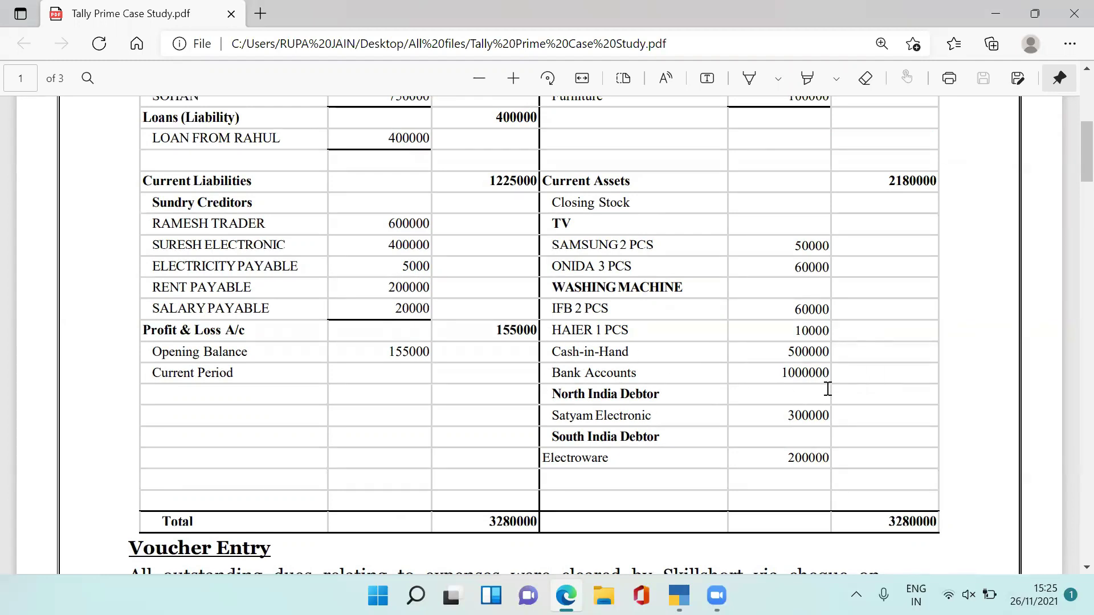
{"action": "key", "text": "alt+Tab"}
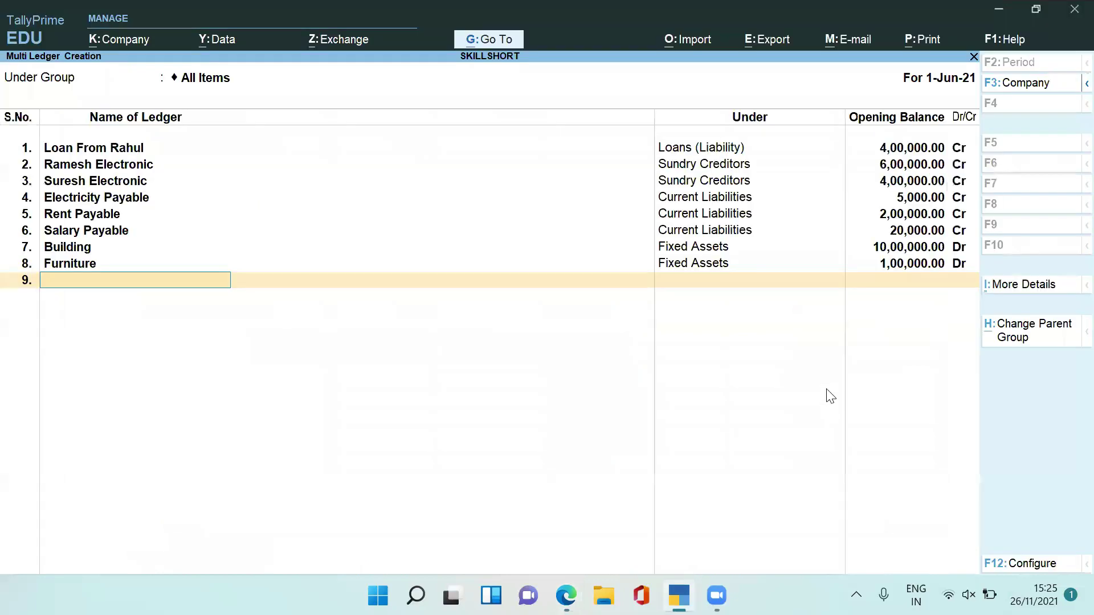
Step: Add the Hdfc Bank ledger in the ninth row under Bank Accounts with a debit opening balance of 1000000
{"action": "type", "text": "Hdfc Bank"}
{"action": "key", "text": "Return"}
{"action": "type", "text": "Bank"}
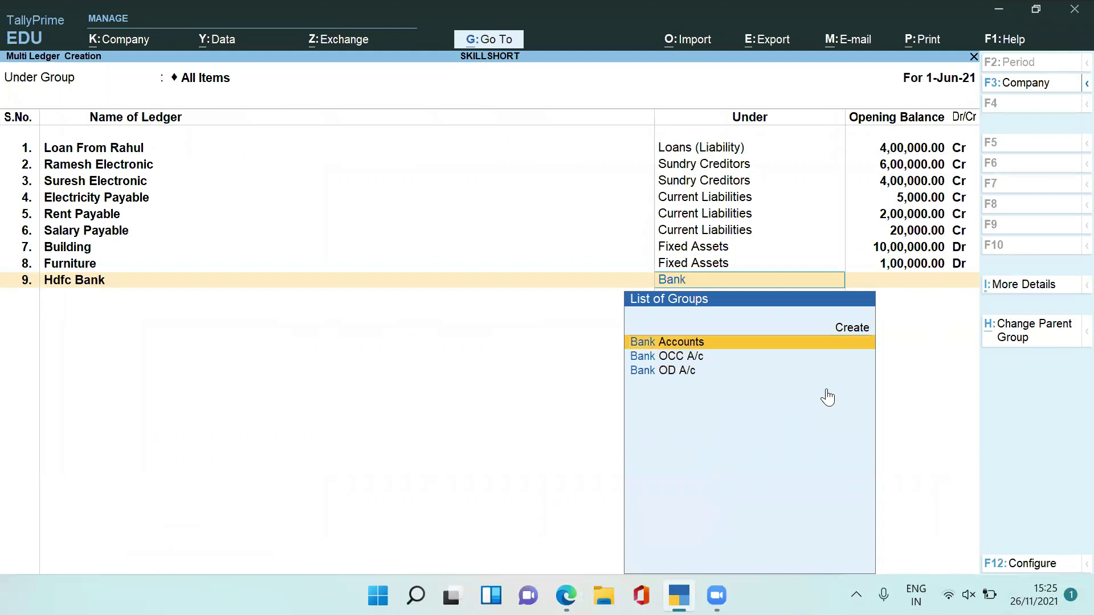
{"action": "key", "text": "Return"}
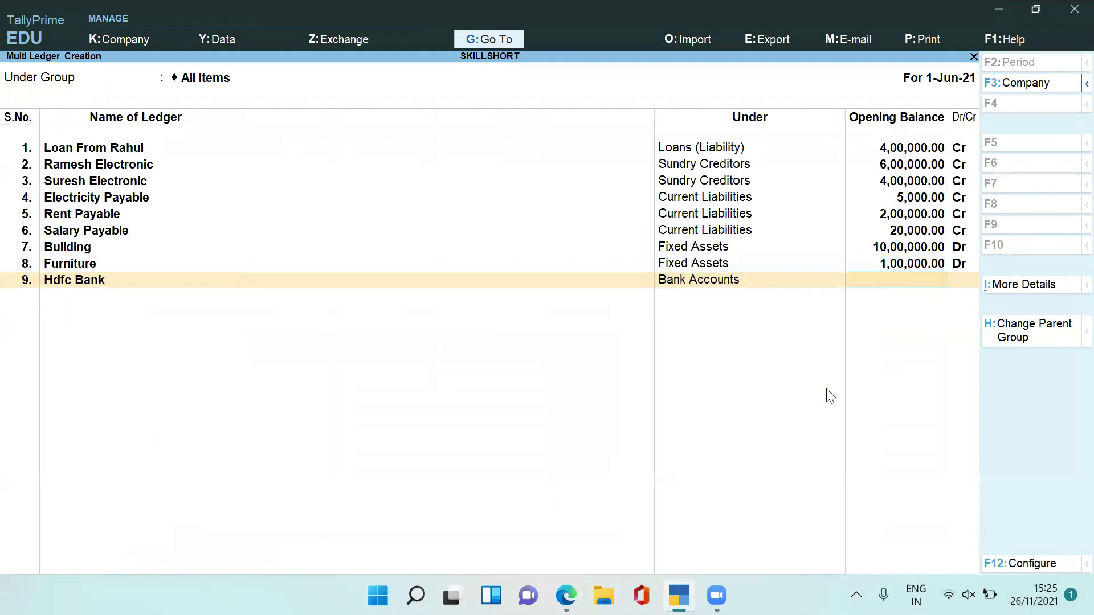
{"action": "type", "text": "10,00,"}
{"action": "type", "text": "000000"}
{"action": "key", "text": "Return"}
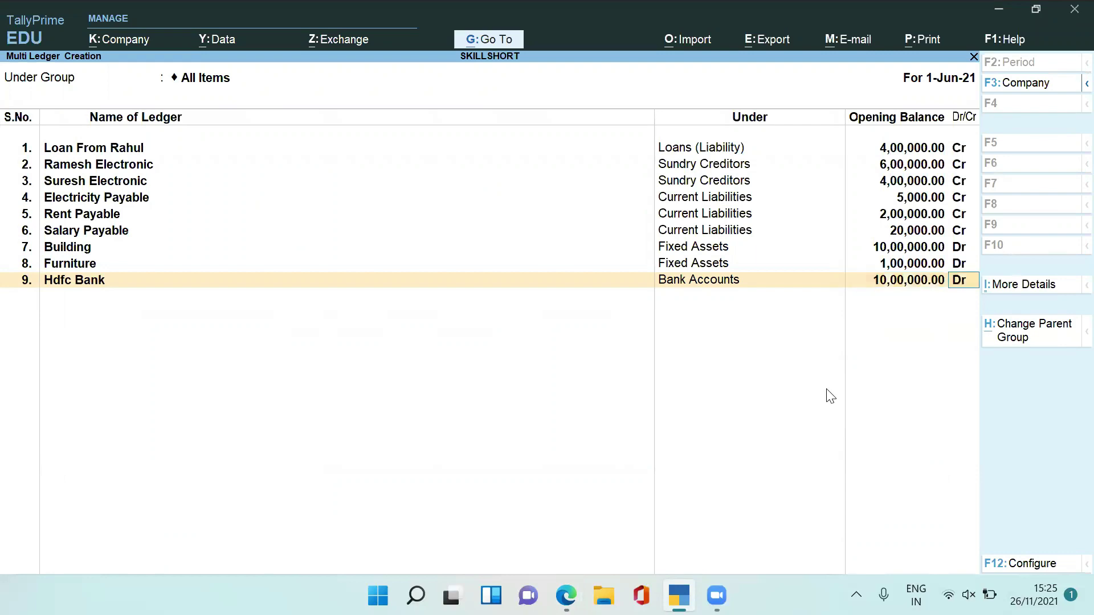
{"action": "key", "text": "Return"}
Step: Check the case study's remaining Current Assets entries, then save the nine ledgers in TallyPrime's multi-ledger creation list
{"action": "key", "text": "alt+Tab"}
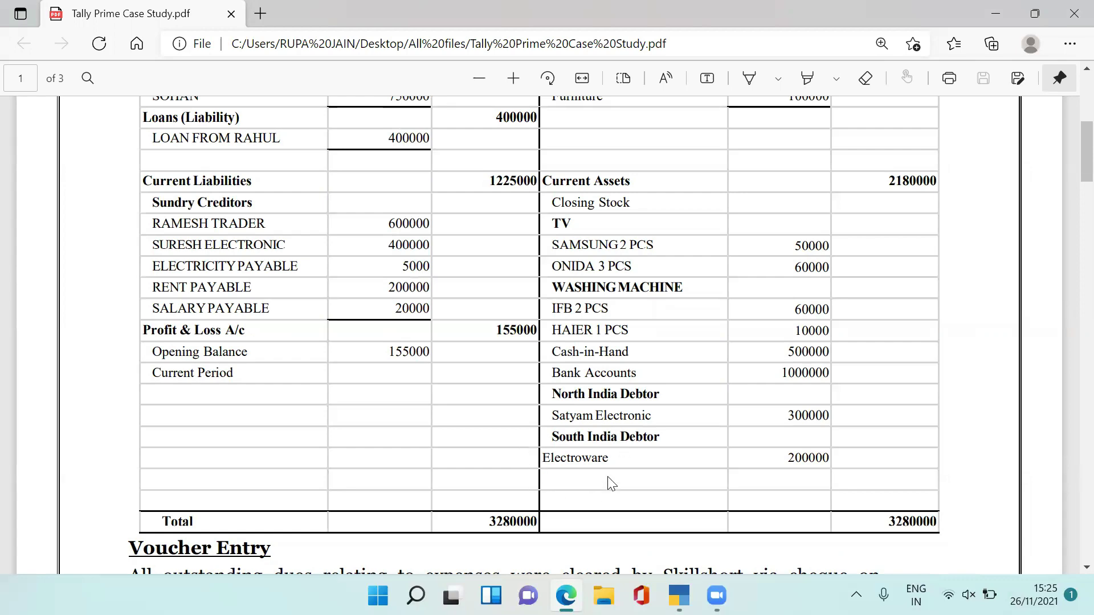
{"action": "key", "text": "alt+Tab"}
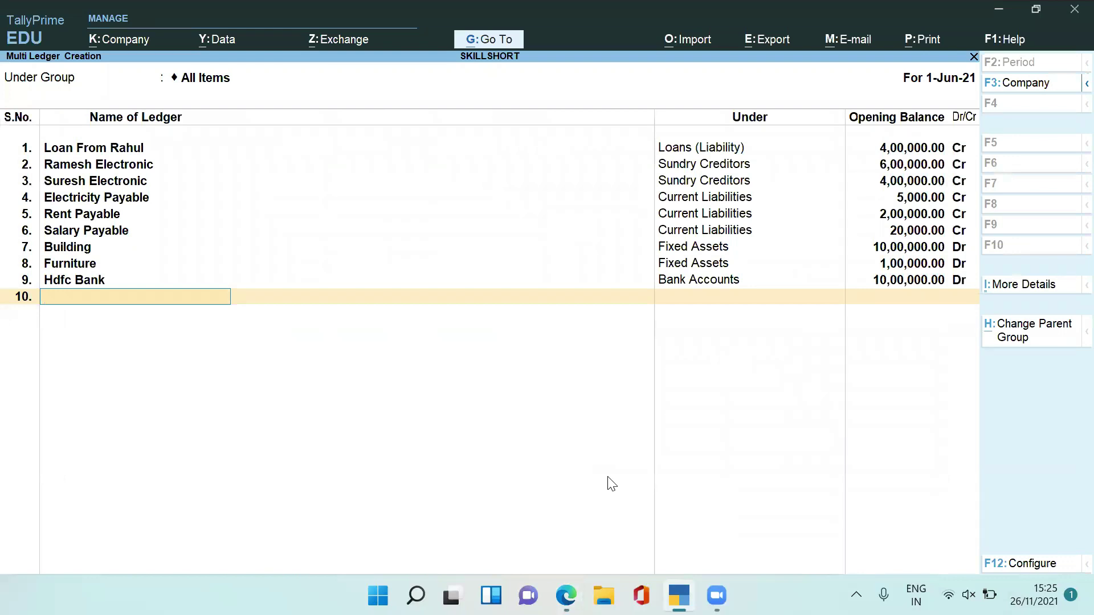
{"action": "key", "text": "ctrl"}
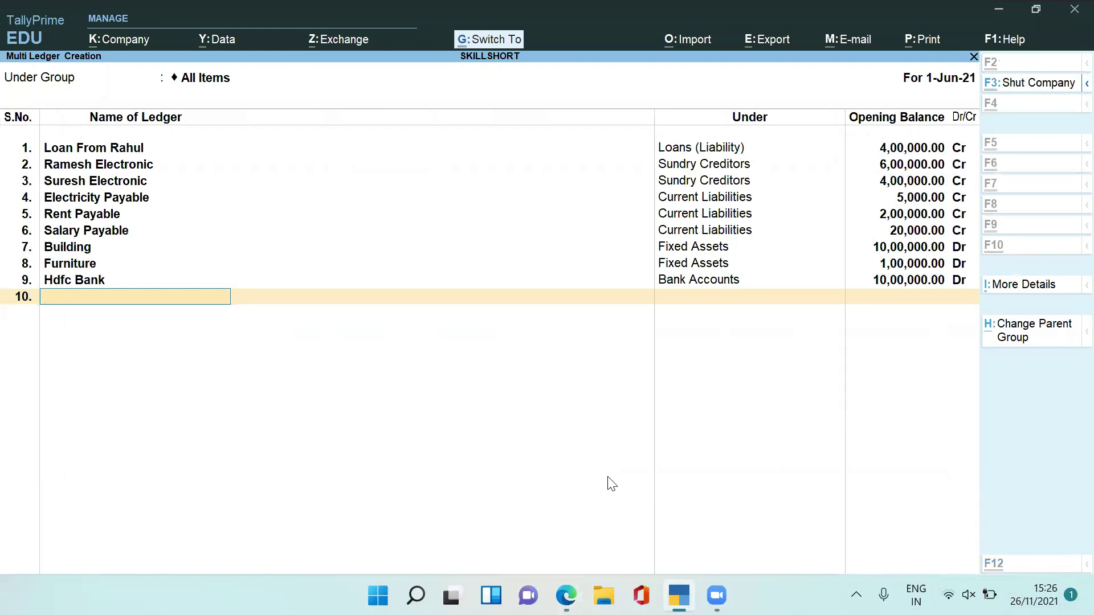
{"action": "key", "text": "ctrl+a"}
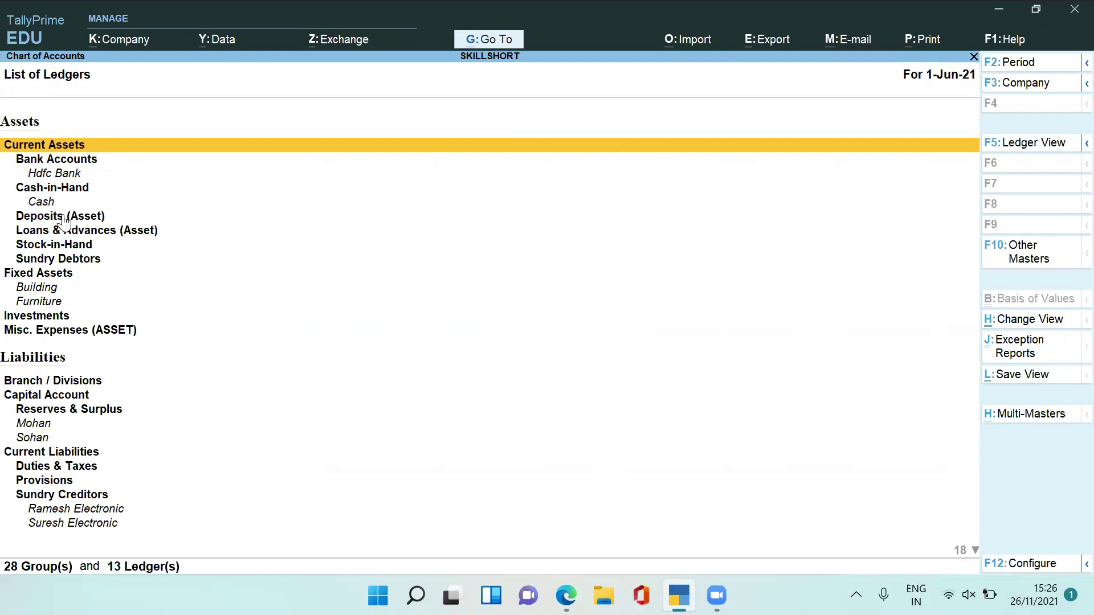
Step: Open the Hdfc Bank ledger from the list of ledgers to inspect its details, then close it without changes
{"action": "key", "text": "Down"}
{"action": "key", "text": "Down"}
{"action": "key", "text": "ctrl+Return"}
{"action": "key", "text": "BackSpace"}
{"action": "key", "text": "Escape"}
{"action": "key", "text": "y"}
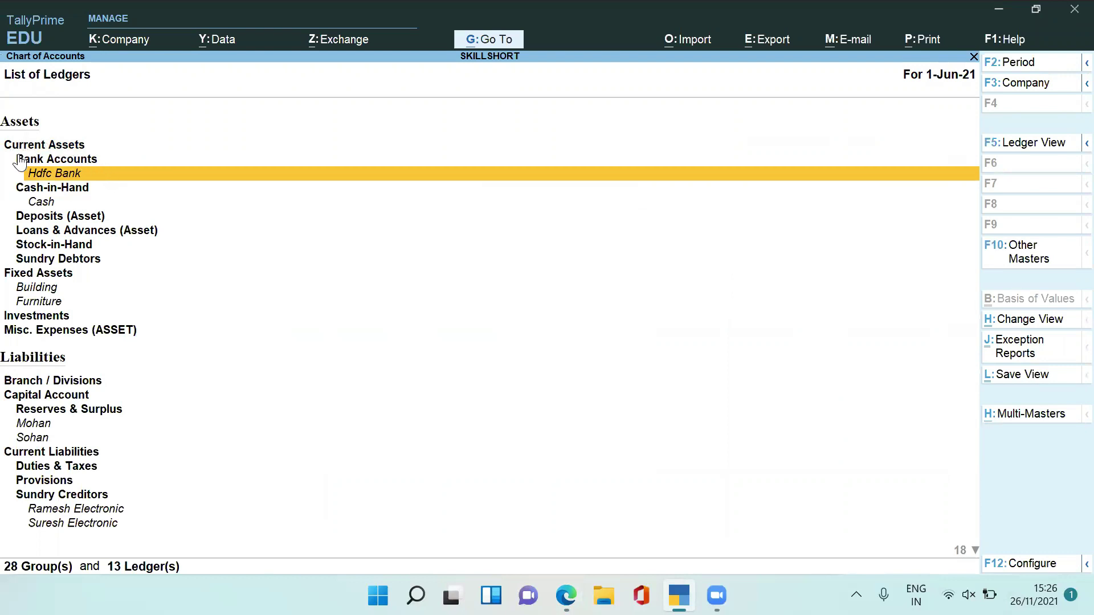
{"action": "key", "text": "ctrl"}
{"action": "key", "text": "ctrl+Return"}
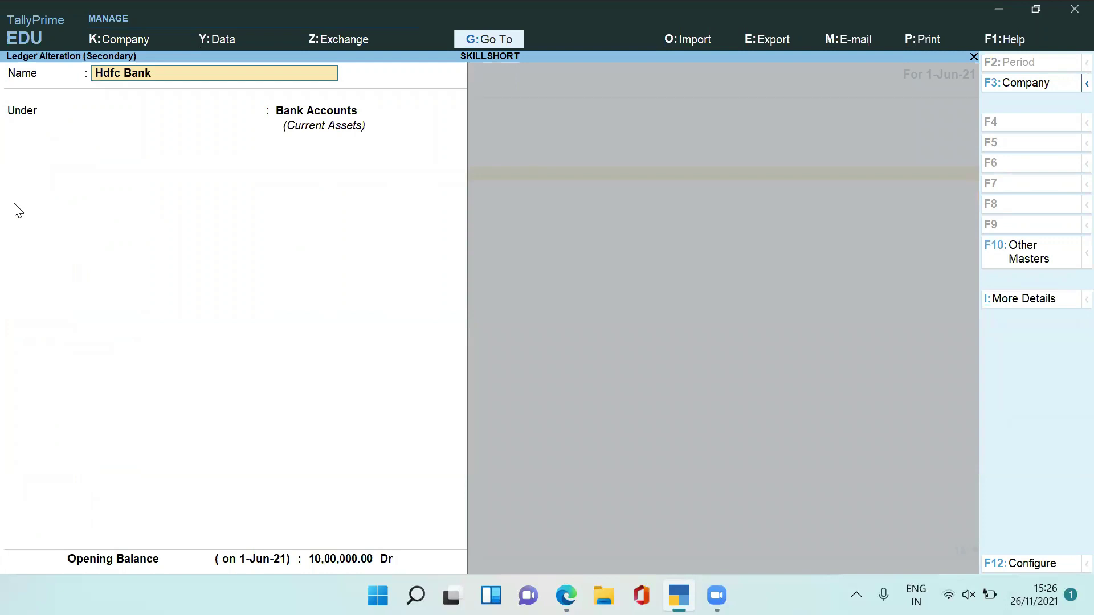
{"action": "key", "text": "Escape"}
{"action": "key", "text": "Return"}
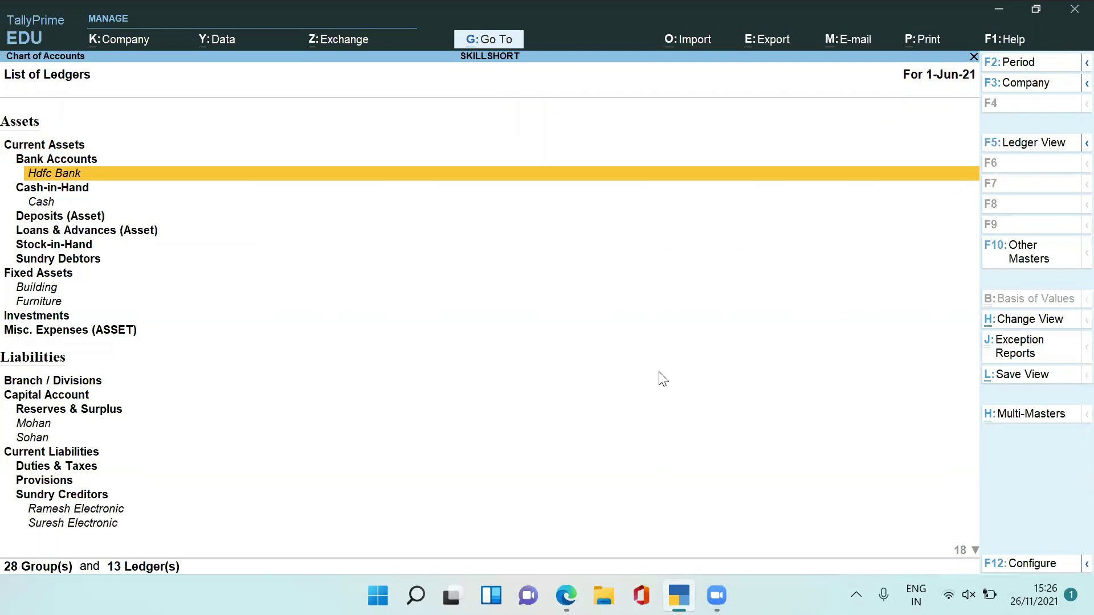
Step: Look at the ledger list's alternative views and its exception report of unused ledgers, then return to the list of masters
{"action": "left_click", "coordinate": [1059, 320]}
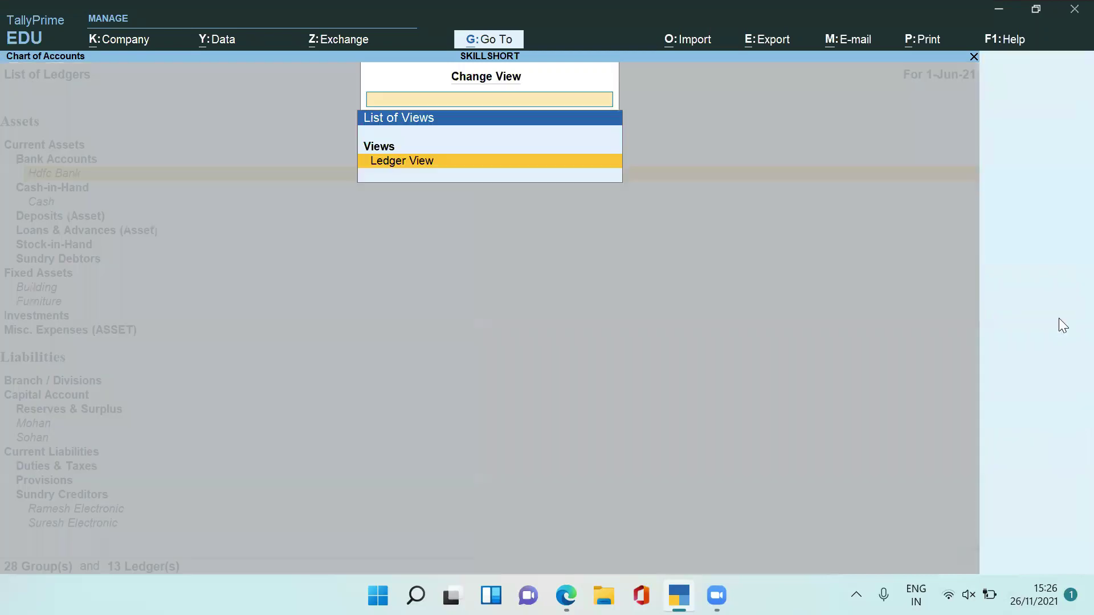
{"action": "key", "text": "Escape"}
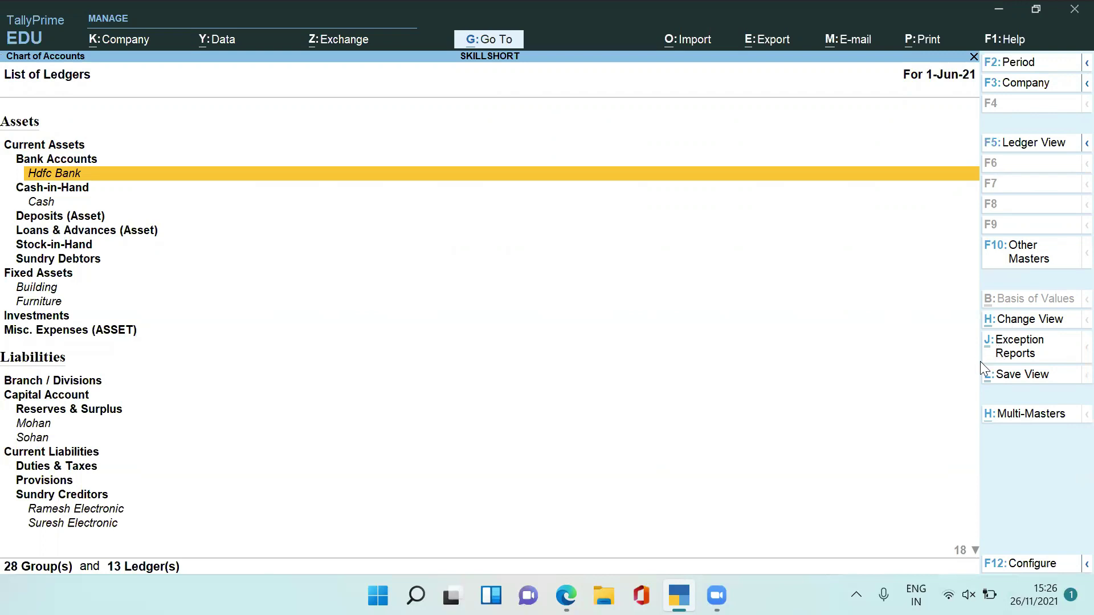
{"action": "key", "text": "ctrl+j"}
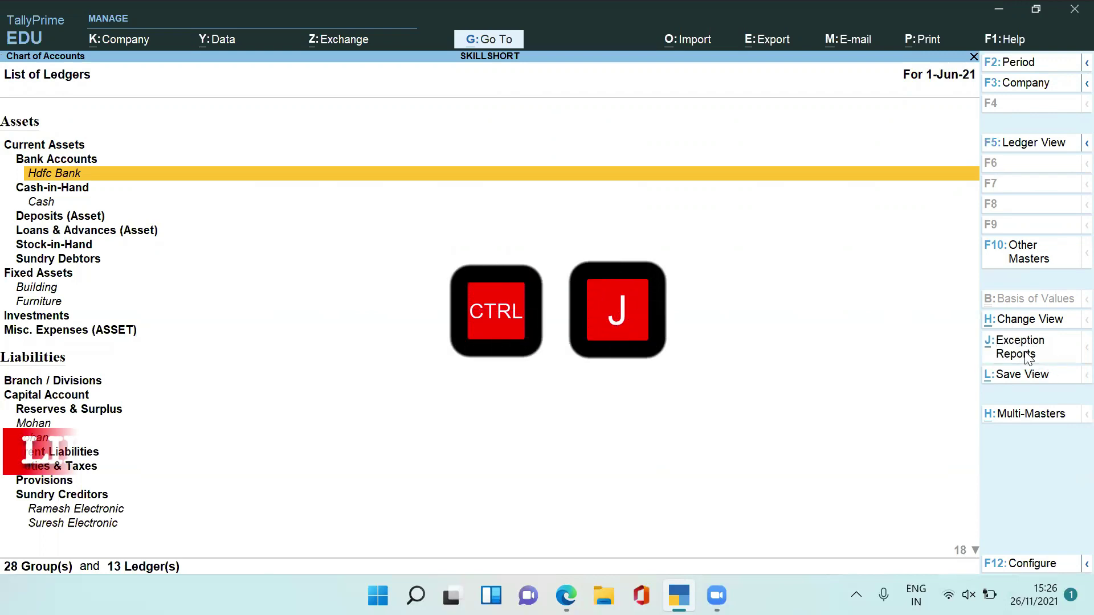
{"action": "left_click", "coordinate": [1021, 350]}
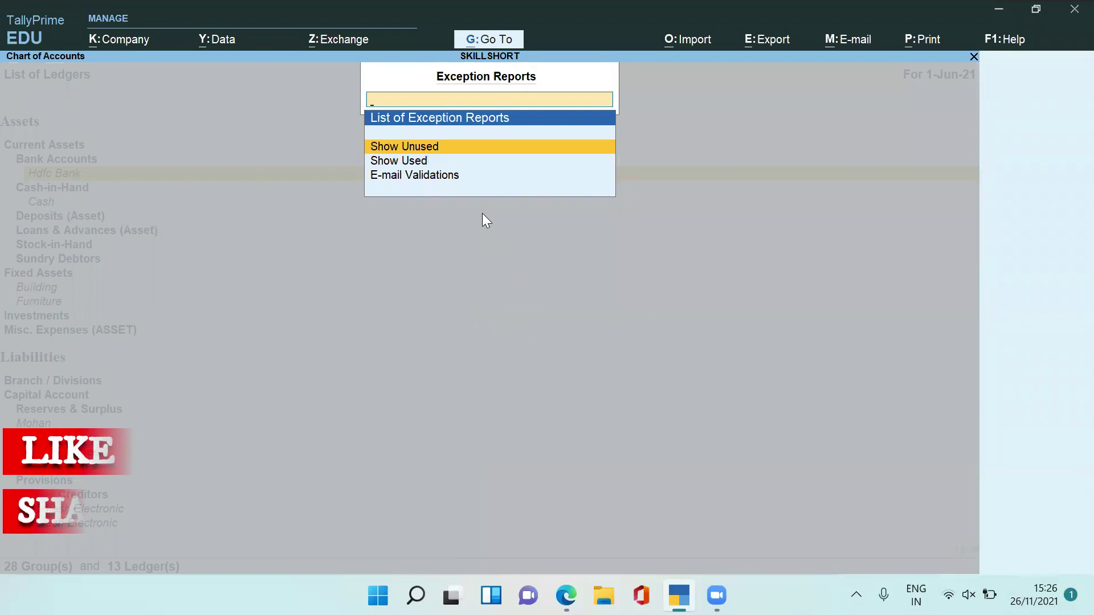
{"action": "key", "text": "Return"}
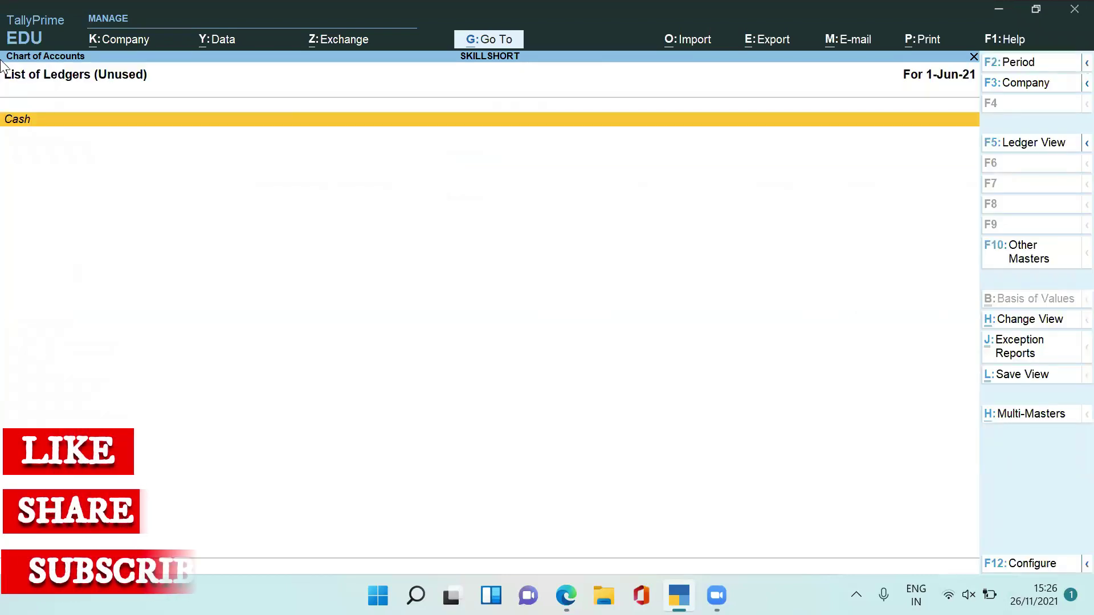
{"action": "key", "text": "Escape"}
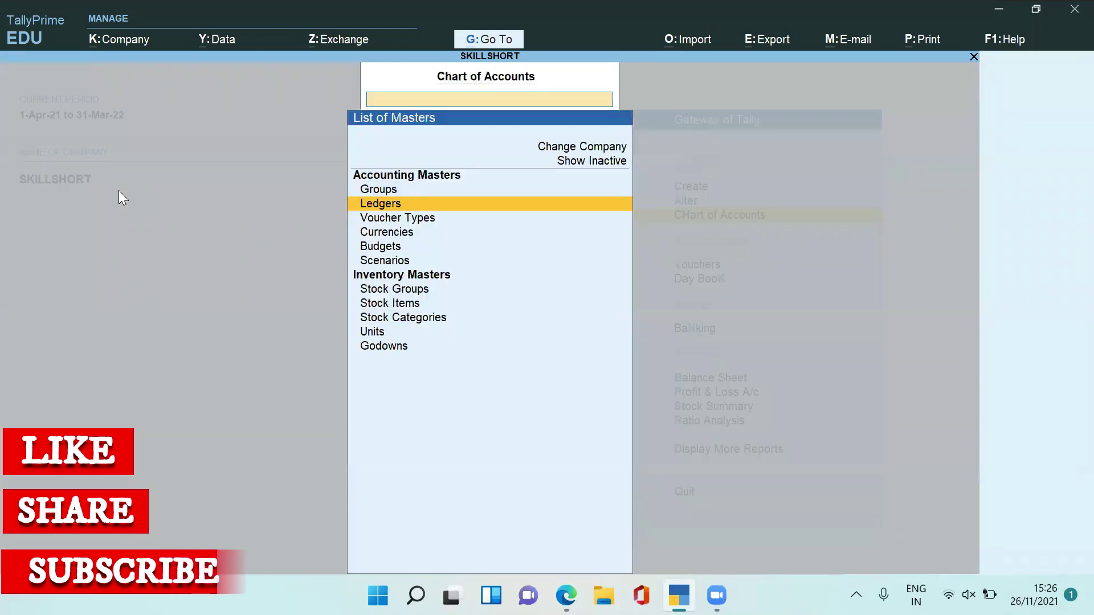
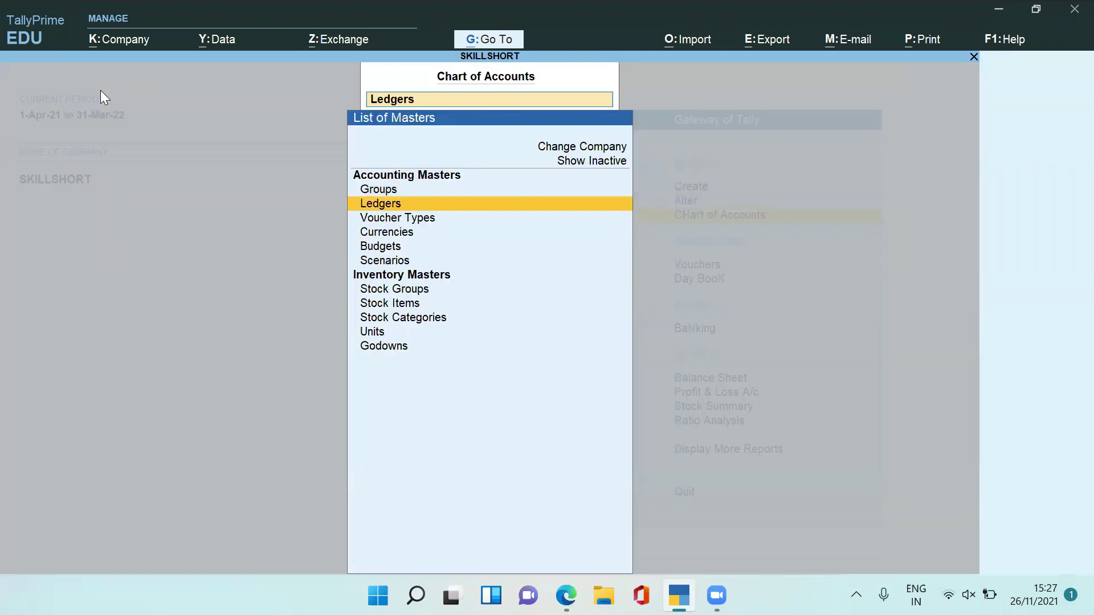
Step: Start creating multiple groups from the chart of accounts and name the first one South India Debtor
{"action": "key", "text": "Up"}
{"action": "key", "text": "Return"}
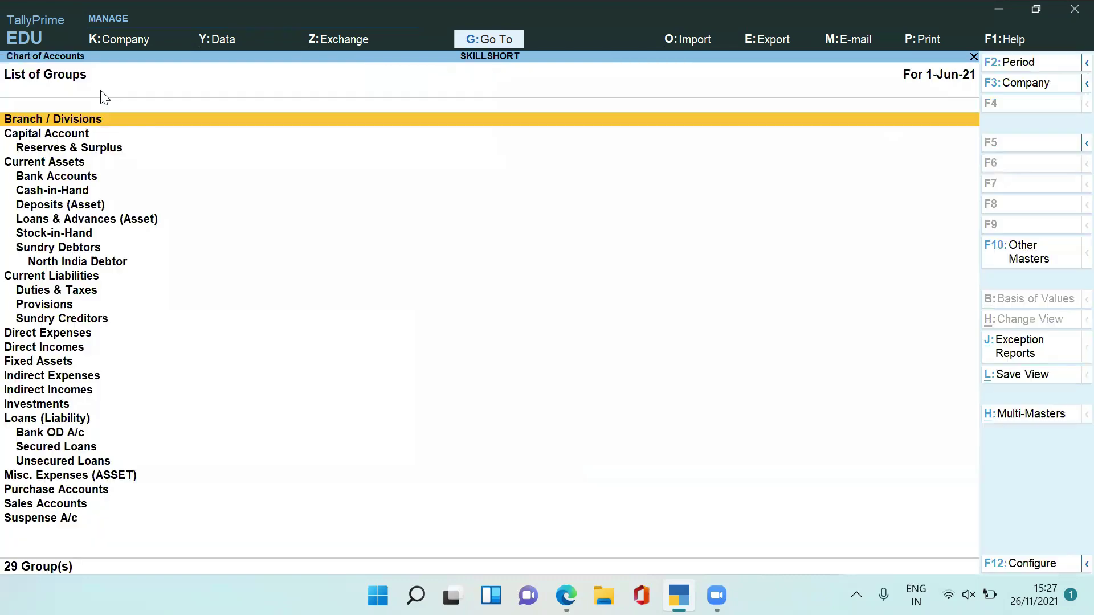
{"action": "left_click", "coordinate": [1042, 419]}
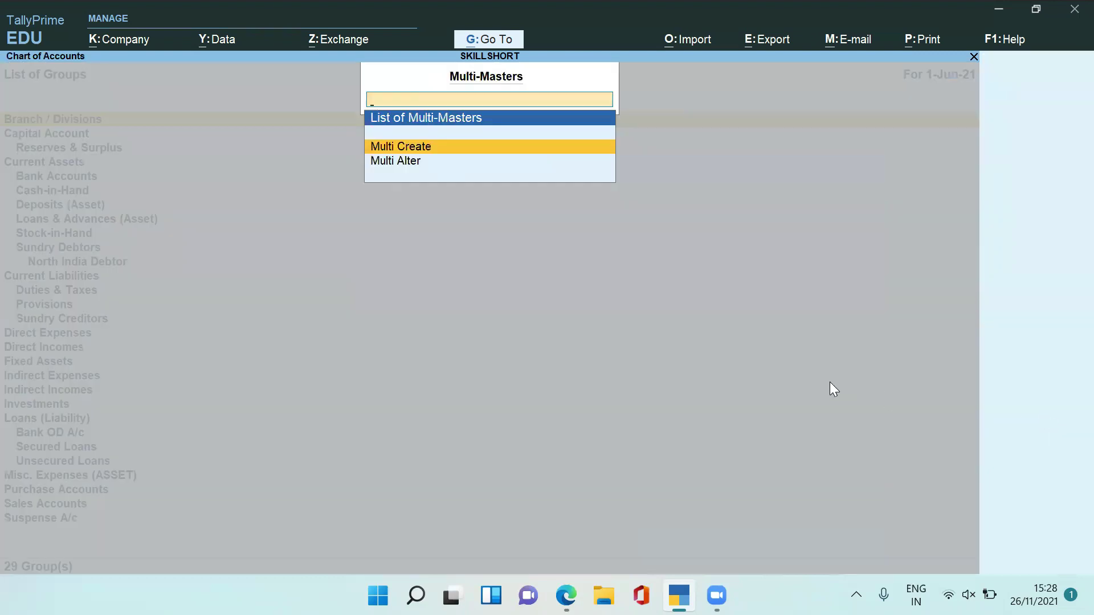
{"action": "key", "text": "Return"}
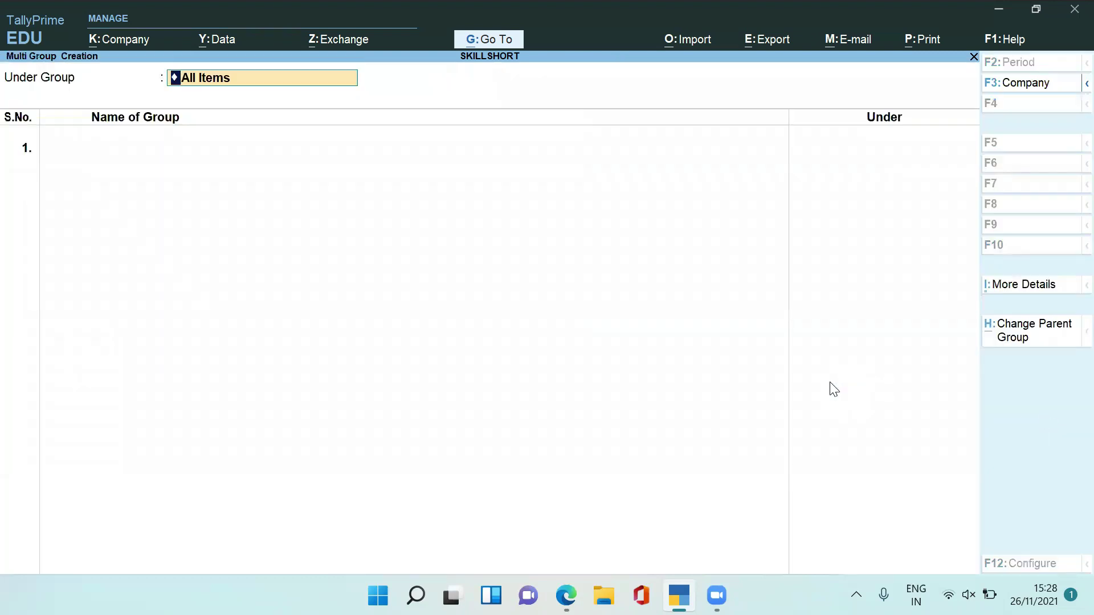
{"action": "key", "text": "Return"}
{"action": "type", "text": "Nort"}
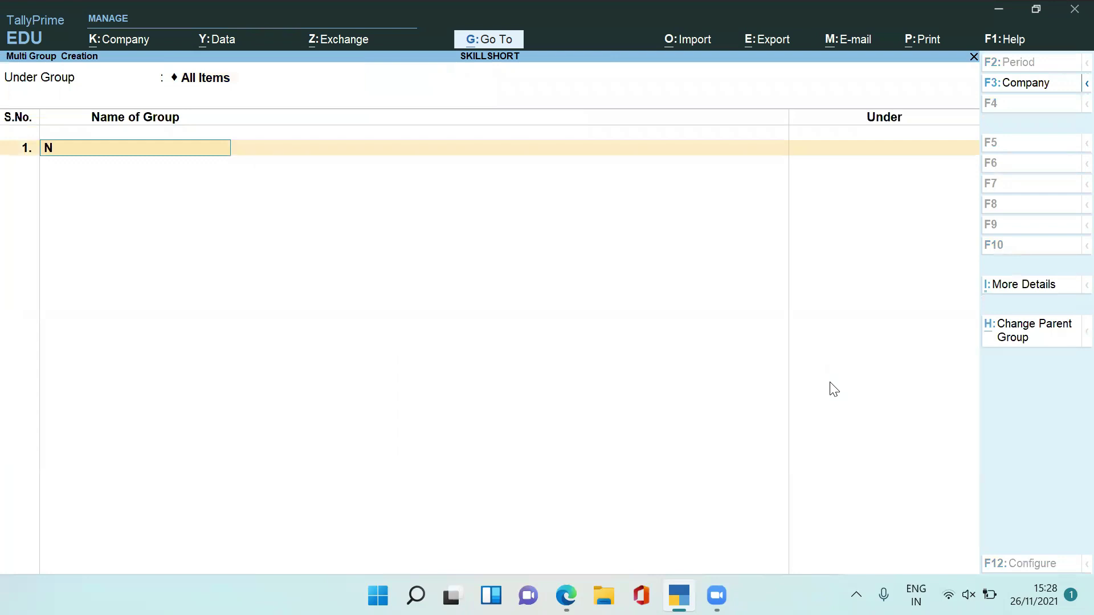
{"action": "key", "text": "BackSpace"}
{"action": "key", "text": "BackSpace"}
{"action": "key", "text": "BackSpace"}
{"action": "key", "text": "BackSpace"}
{"action": "type", "text": "South India Debtor"}
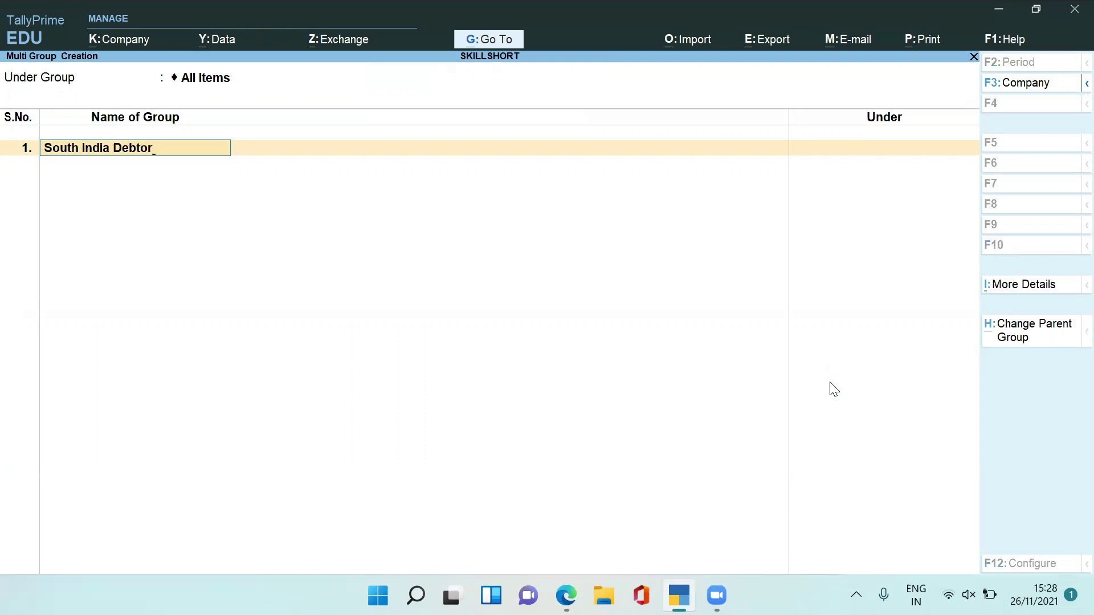
Step: Place the South India Debtor group under Sundry Debtors and save the group list
{"action": "key", "text": "Return"}
{"action": "type", "text": "Deb"}
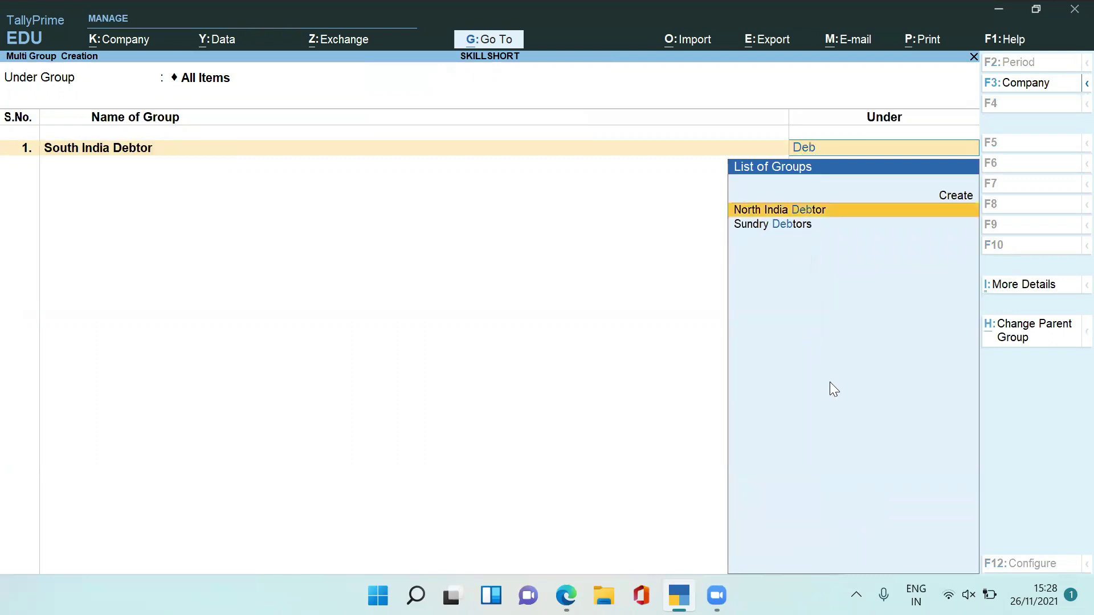
{"action": "key", "text": "Down"}
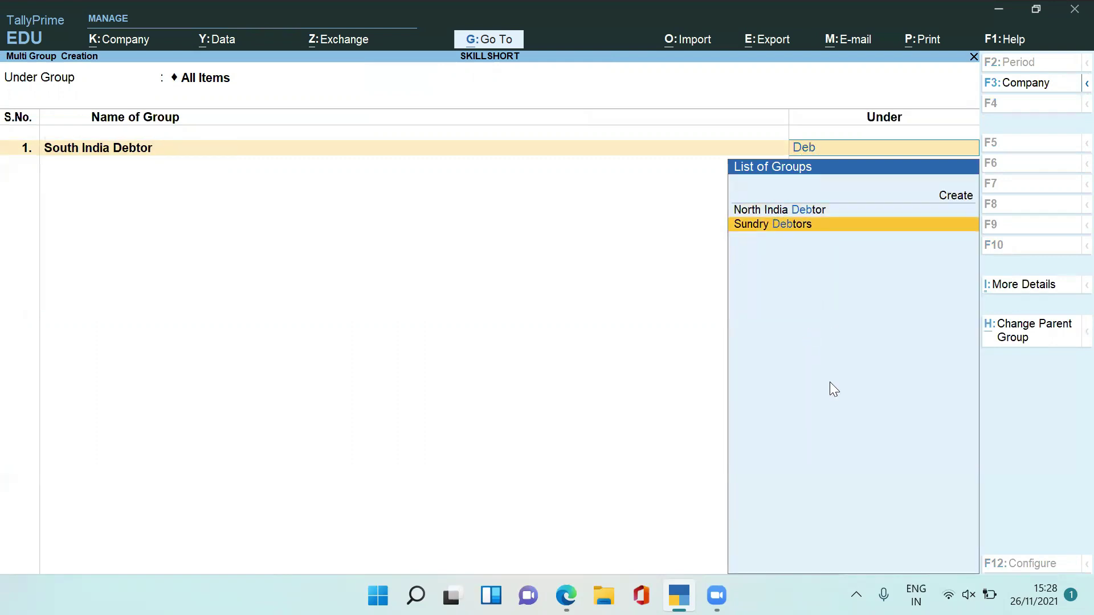
{"action": "key", "text": "Return"}
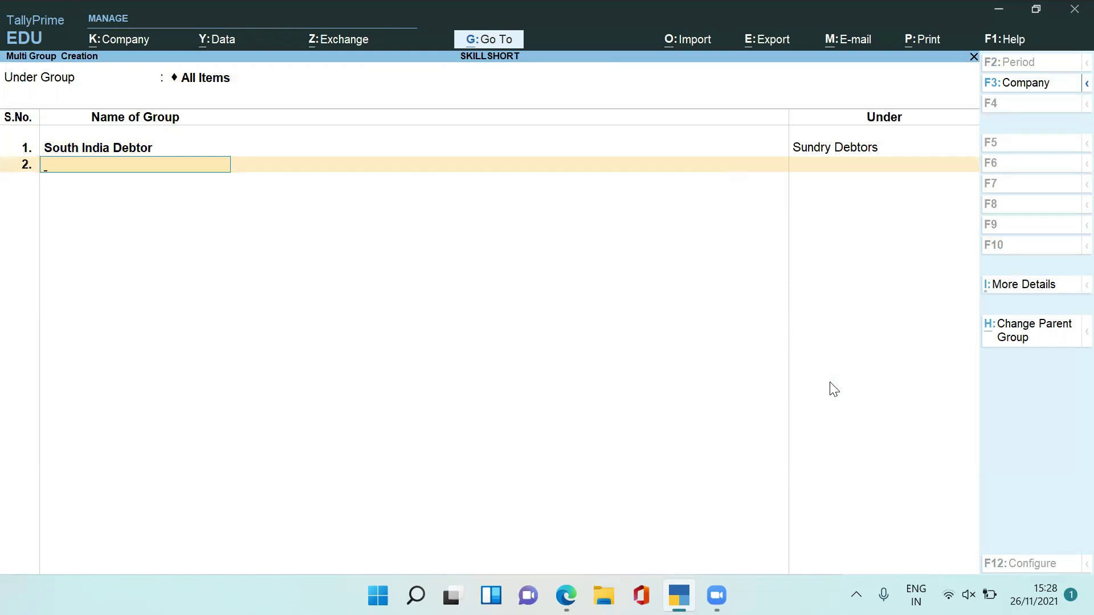
{"action": "key", "text": "ctrl"}
{"action": "key", "text": "ctrl+a"}
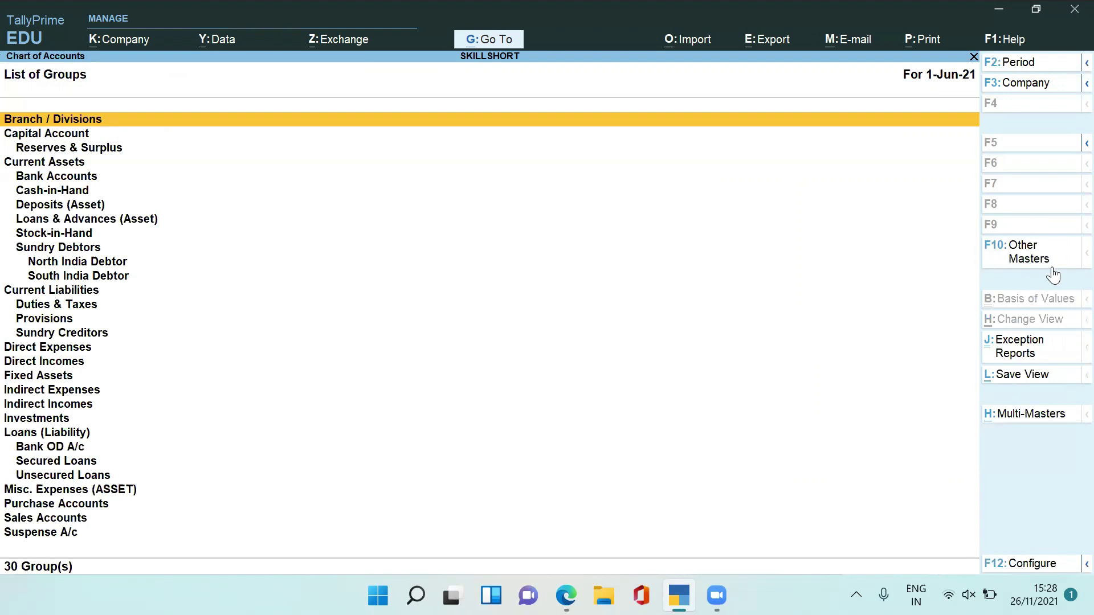
Step: Switch the chart of accounts to Ledgers and start a new multi-ledger creation list for all items
{"action": "left_click", "coordinate": [1020, 265]}
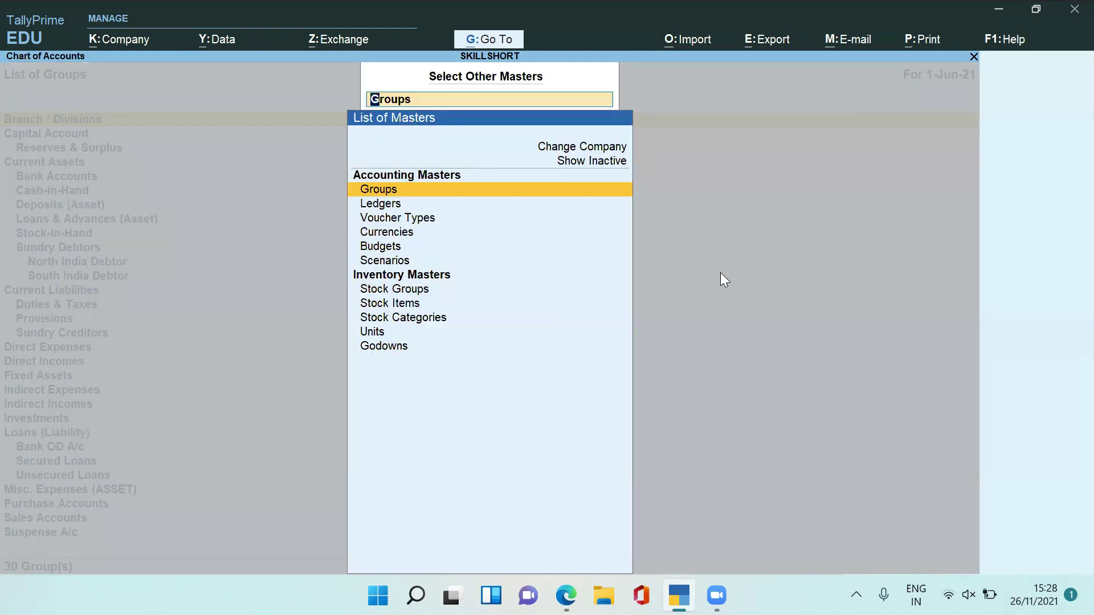
{"action": "key", "text": "Down"}
{"action": "key", "text": "Return"}
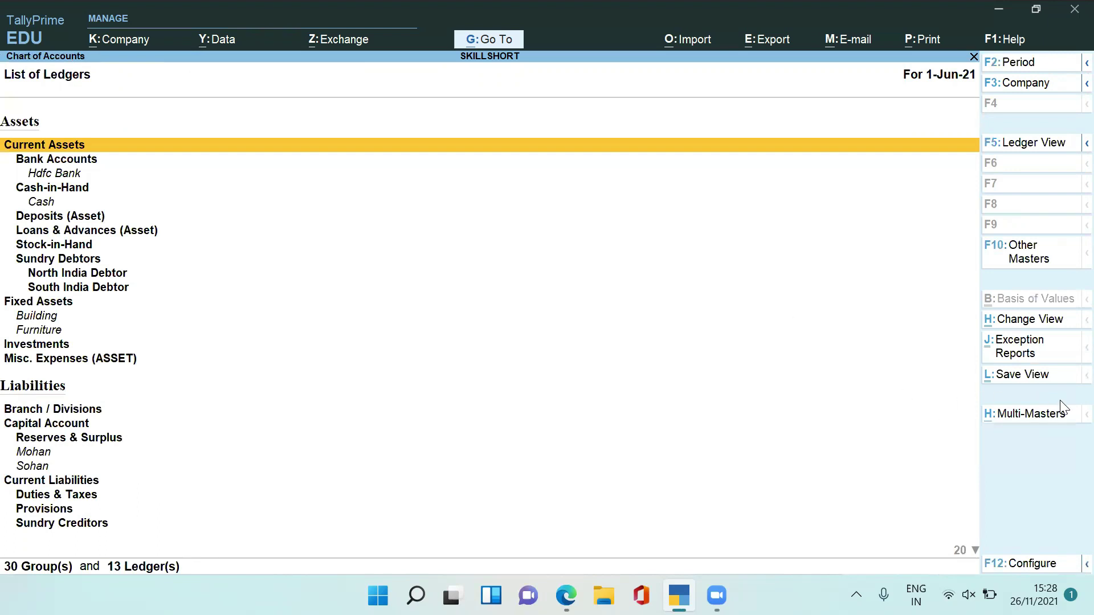
{"action": "left_click", "coordinate": [1050, 415]}
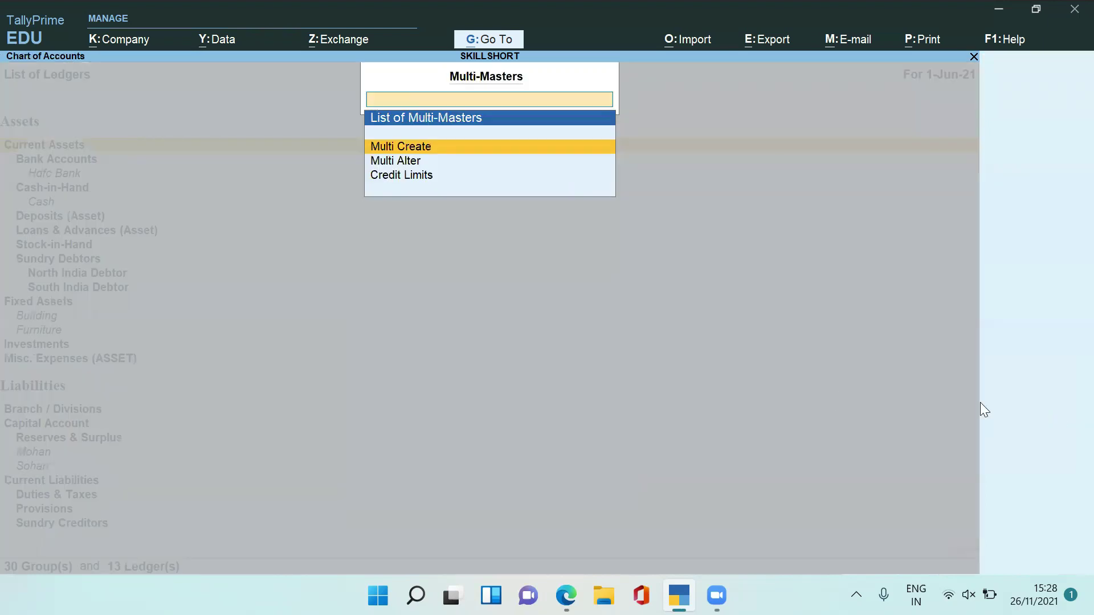
{"action": "key", "text": "Return"}
{"action": "key", "text": "Return"}
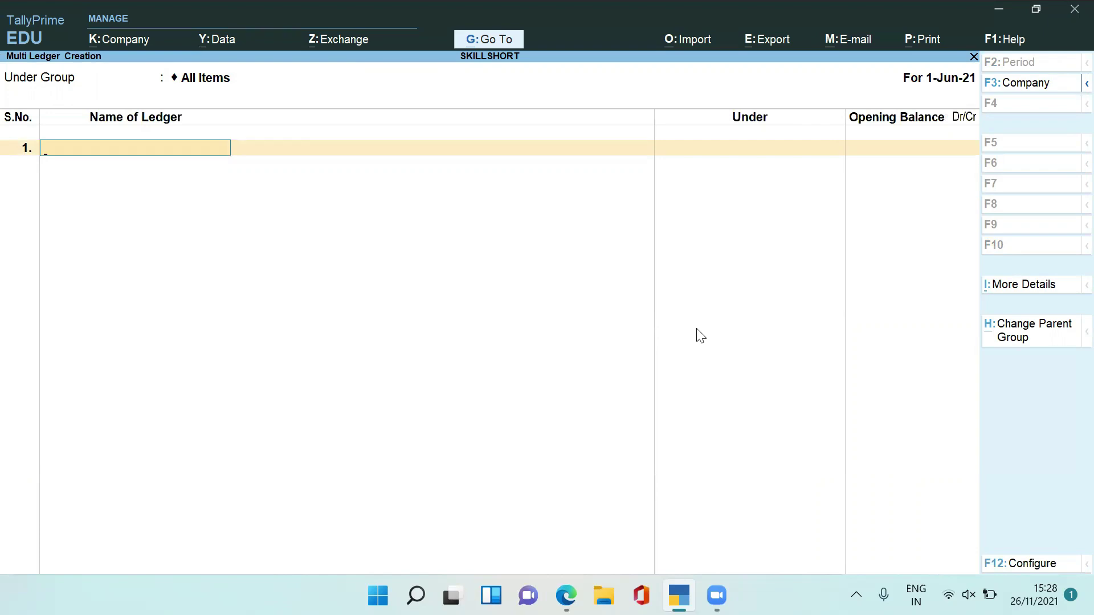
Step: Add the case study's Satyam Electronic ledger in the first row and place it under North India Debtor
{"action": "key", "text": "alt+Tab"}
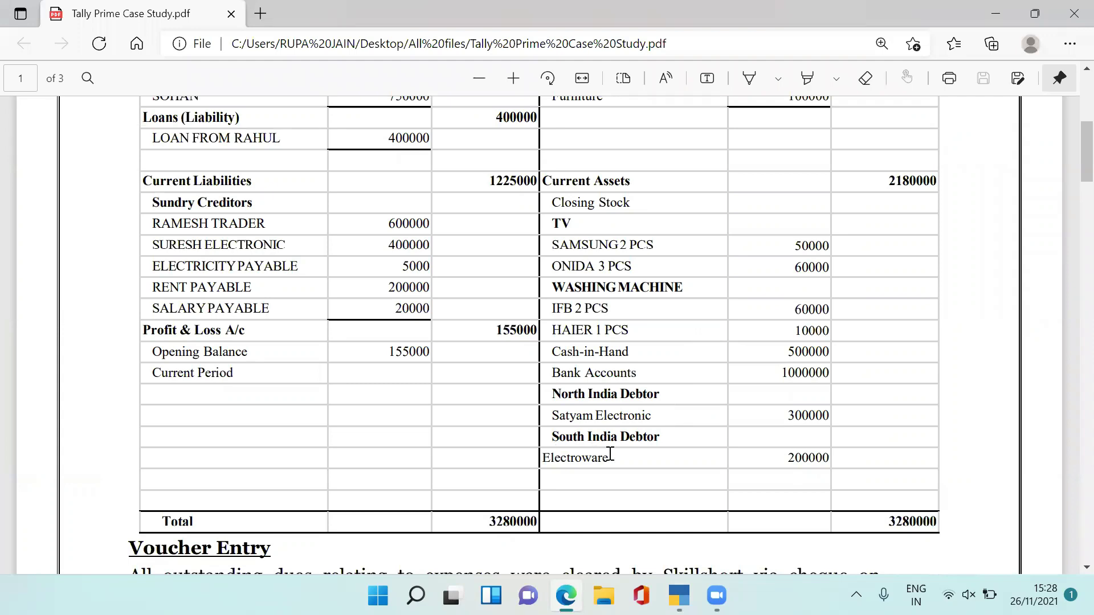
{"action": "key", "text": "alt+Tab"}
{"action": "type", "text": "S"}
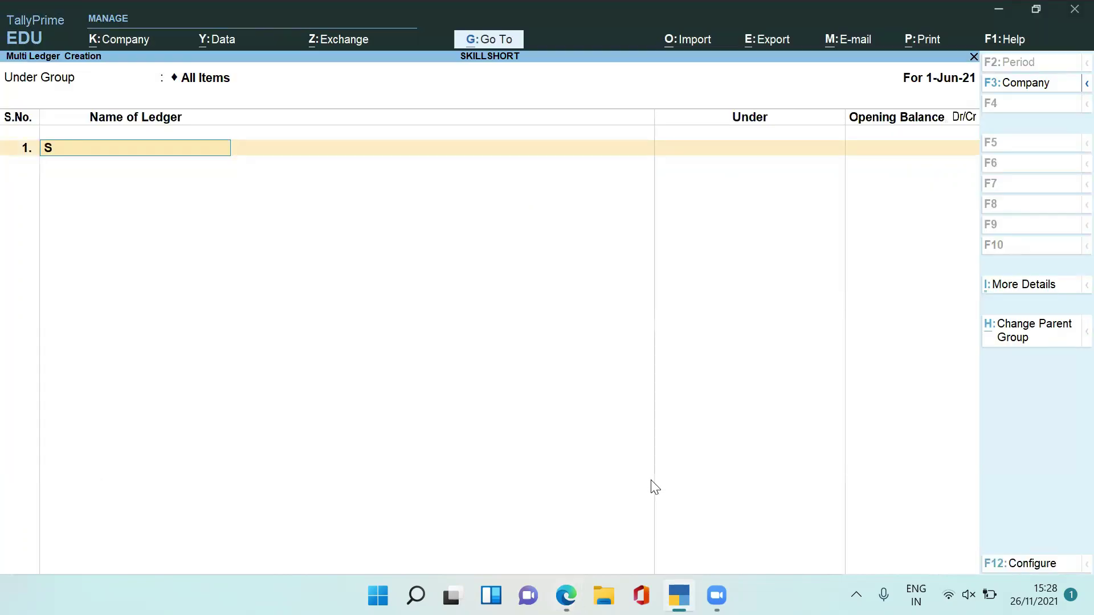
{"action": "type", "text": "atyam Electroniv"}
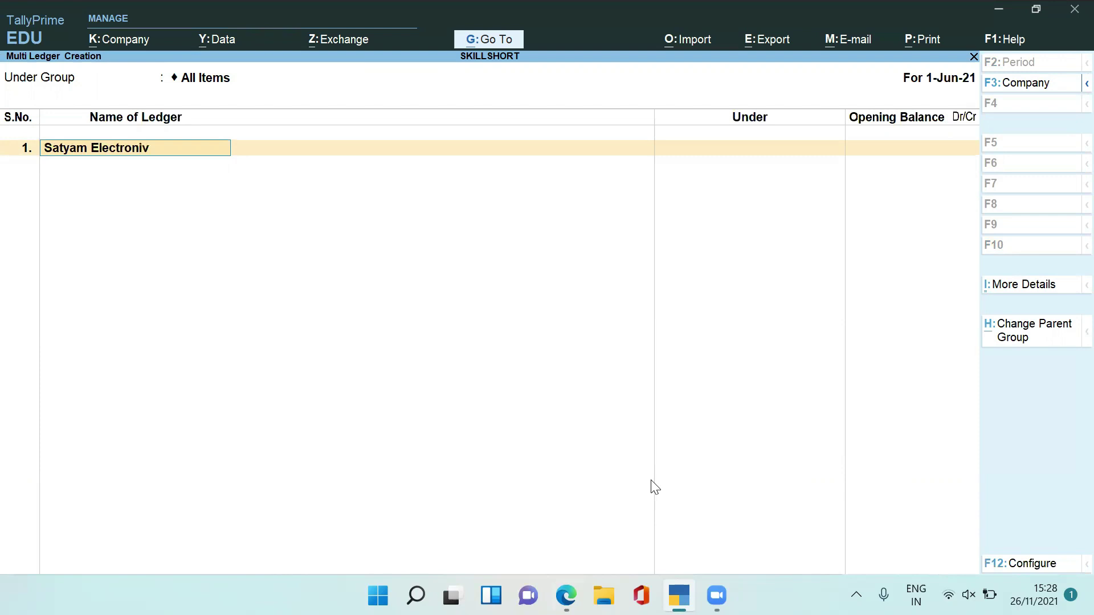
{"action": "key", "text": "BackSpace"}
{"action": "type", "text": "c"}
{"action": "key", "text": "Return"}
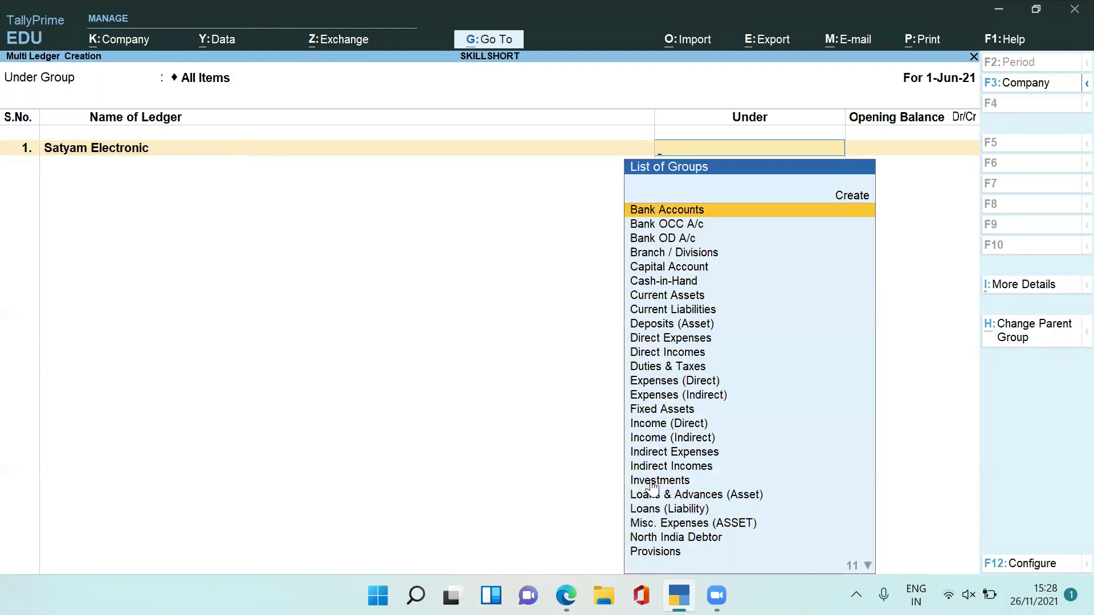
{"action": "type", "text": "Nor"}
{"action": "key", "text": "Return"}
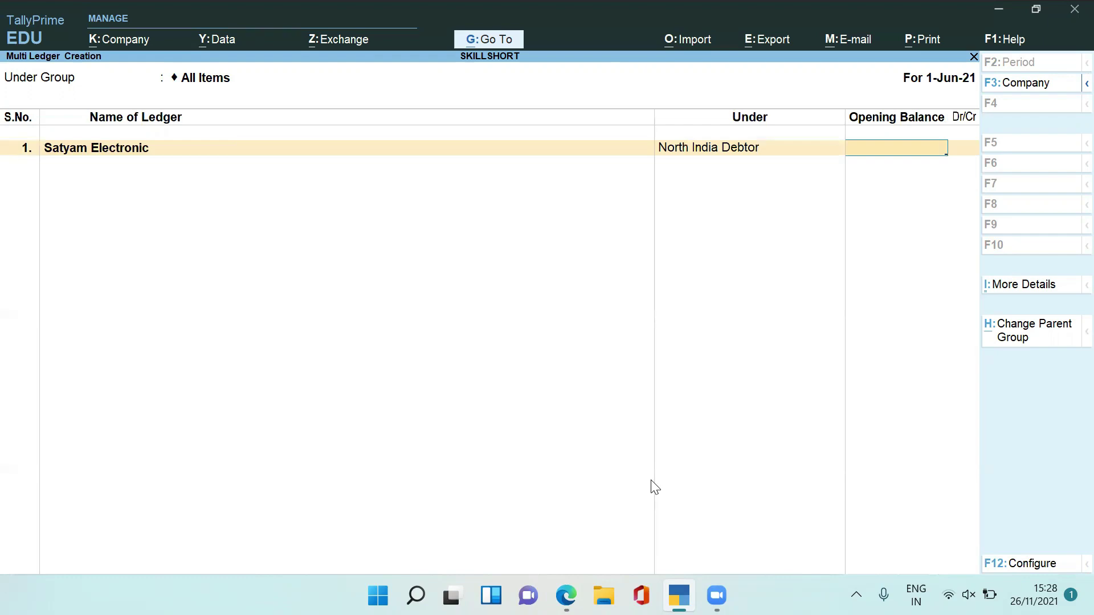
Step: Check the case study for Satyam Electronic's amount and enter its opening balance as 3,00,000 Dr
{"action": "key", "text": "alt+Tab"}
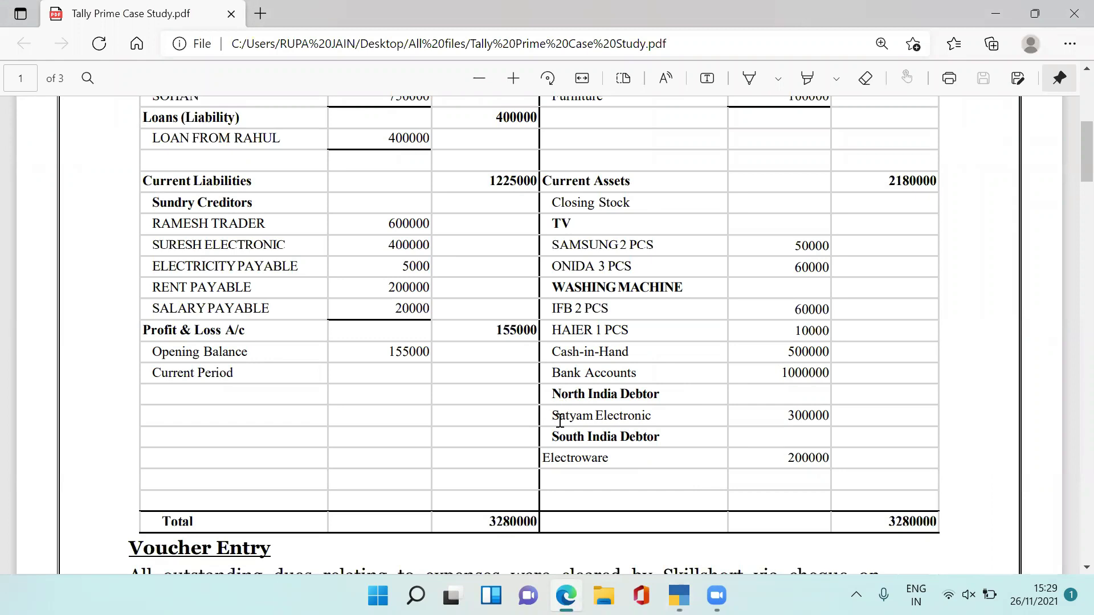
{"action": "key", "text": "alt+Tab"}
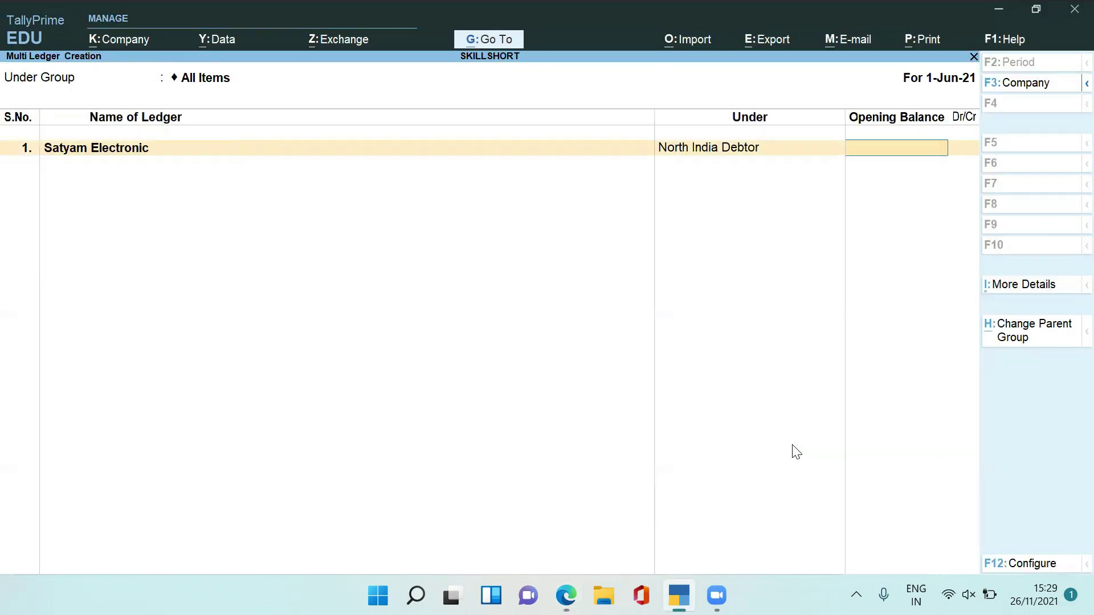
{"action": "type", "text": "300000"}
{"action": "key", "text": "Return"}
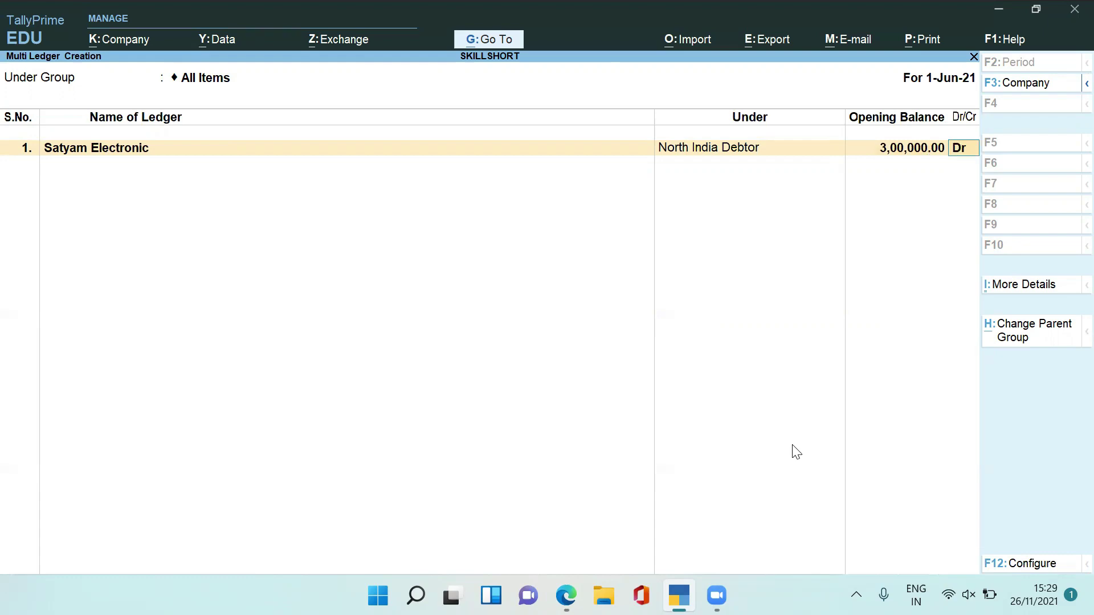
{"action": "key", "text": "Return"}
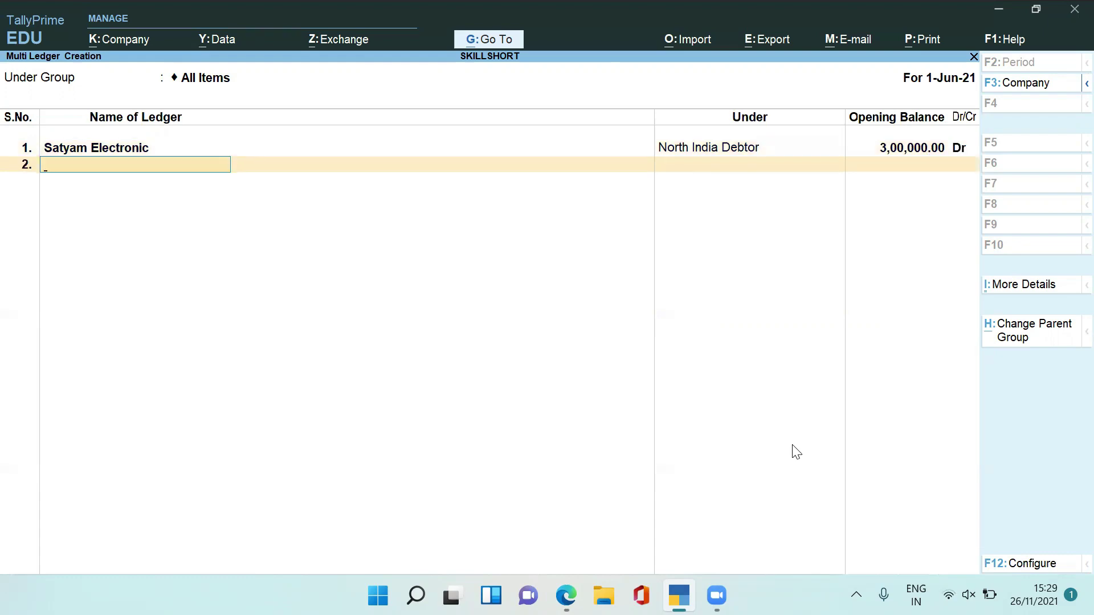
Step: Add the case study's Electroware ledger in the second row and place it under South India Debtor
{"action": "key", "text": "alt+Tab"}
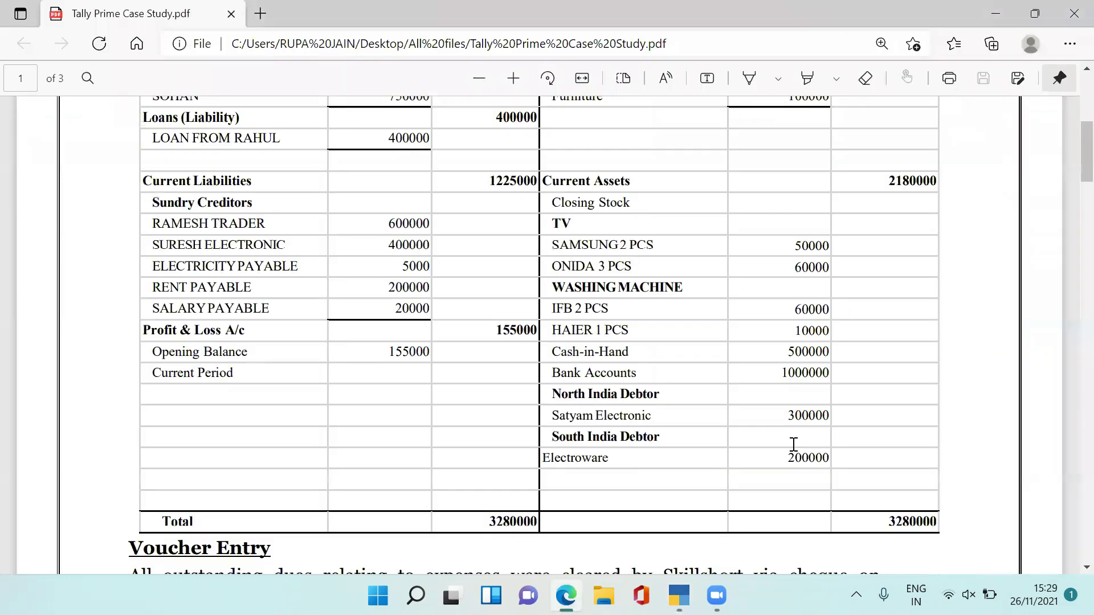
{"action": "key", "text": "alt+Tab"}
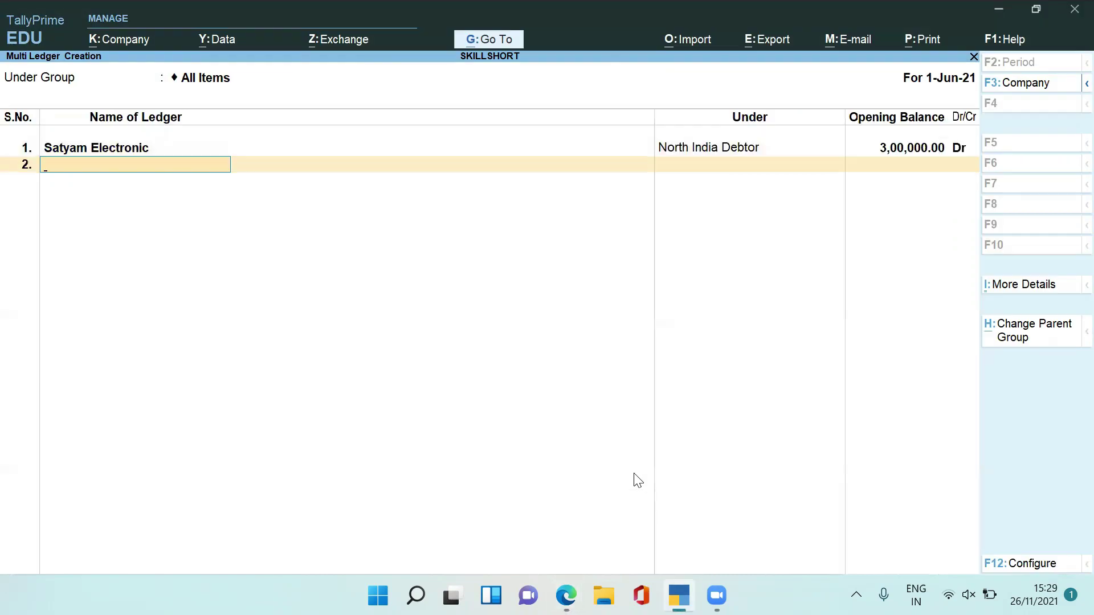
{"action": "type", "text": "Electroware"}
{"action": "key", "text": "Return"}
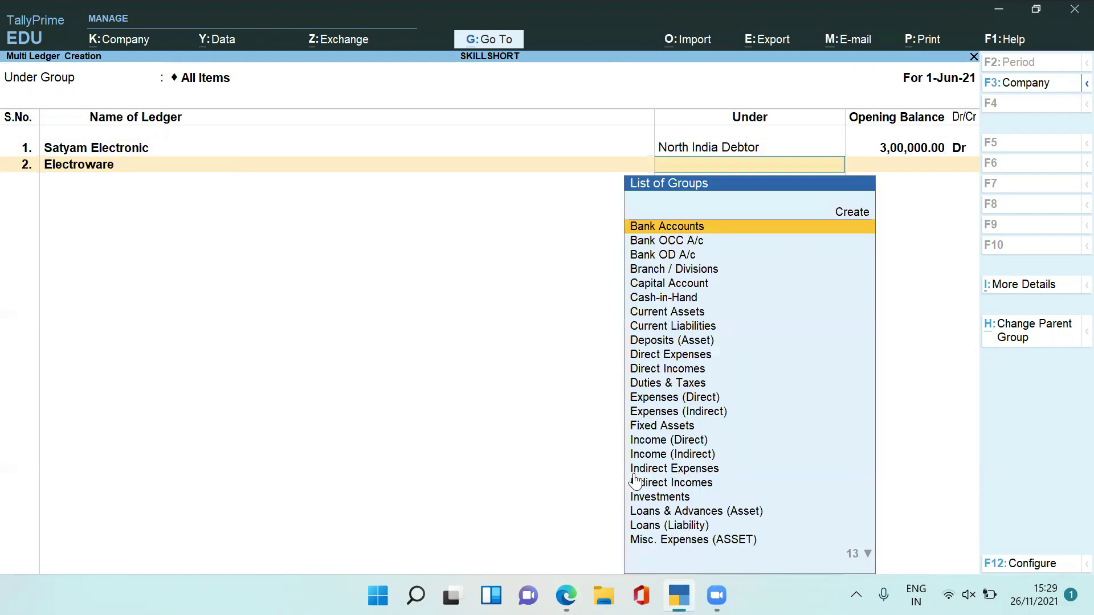
{"action": "type", "text": "So"}
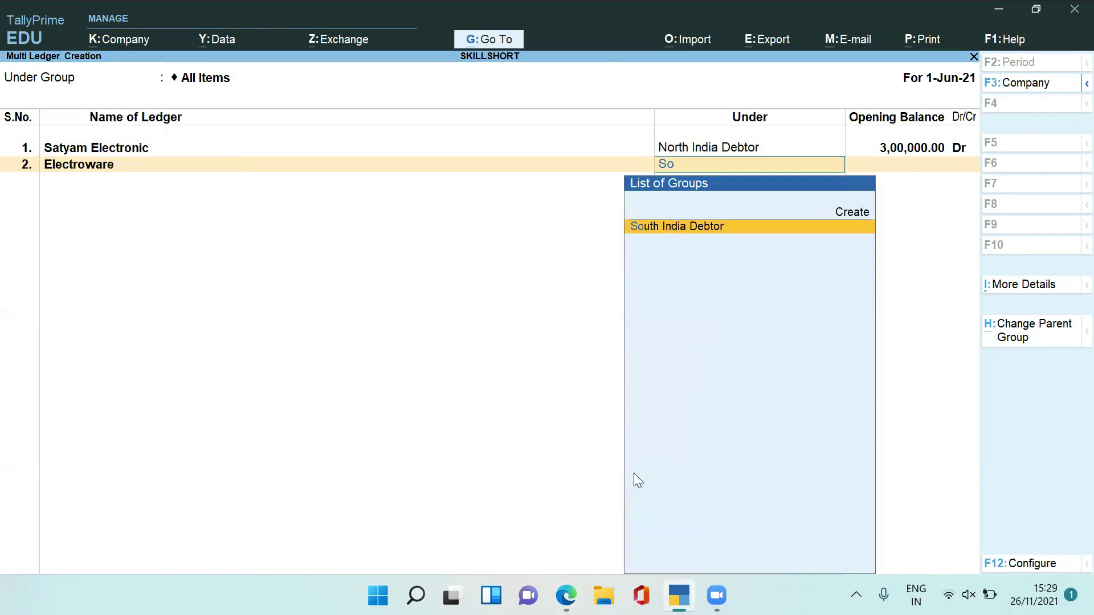
{"action": "key", "text": "Return"}
Step: Set Electroware's opening balance to 2,00,000 Dr as given in the case study, and save the multi-ledger list
{"action": "key", "text": "alt+Tab"}
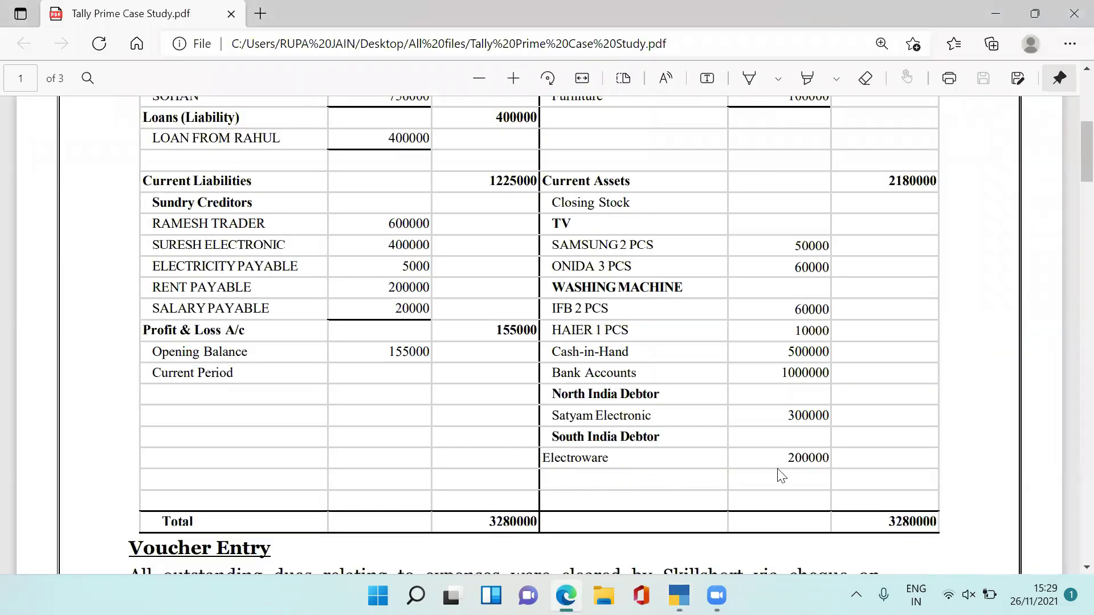
{"action": "key", "text": "alt+Tab"}
{"action": "type", "text": "20000"}
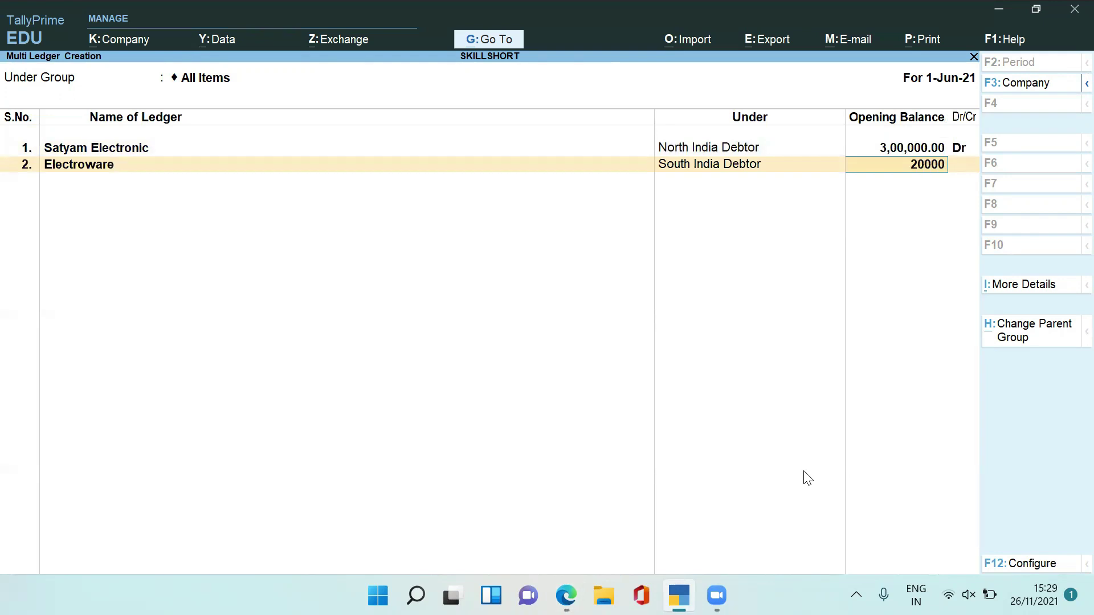
{"action": "key", "text": "Return"}
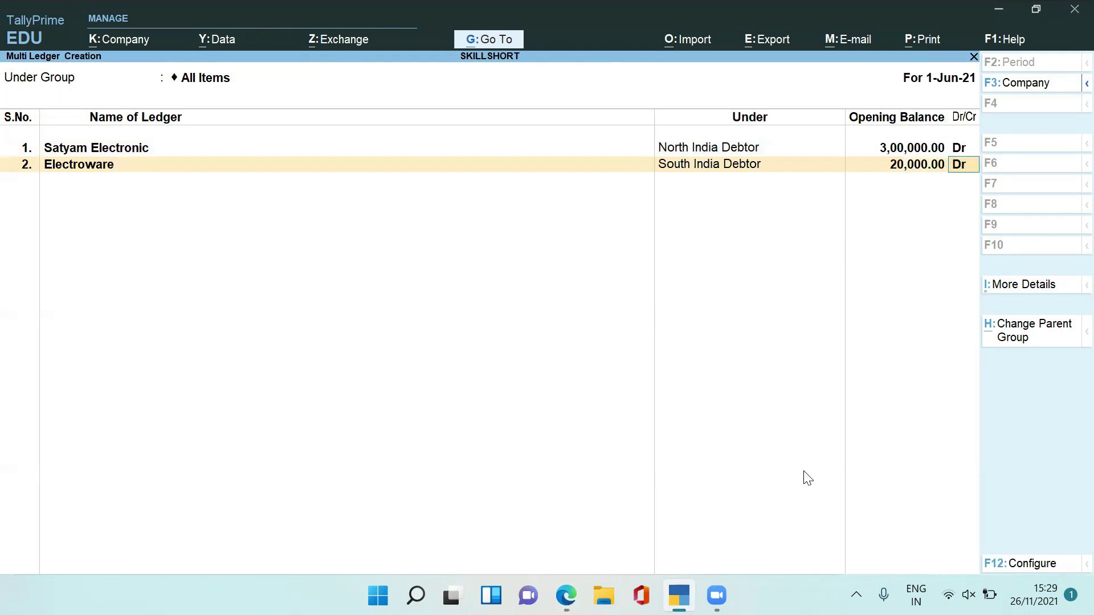
{"action": "key", "text": "BackSpace"}
{"action": "type", "text": "2"}
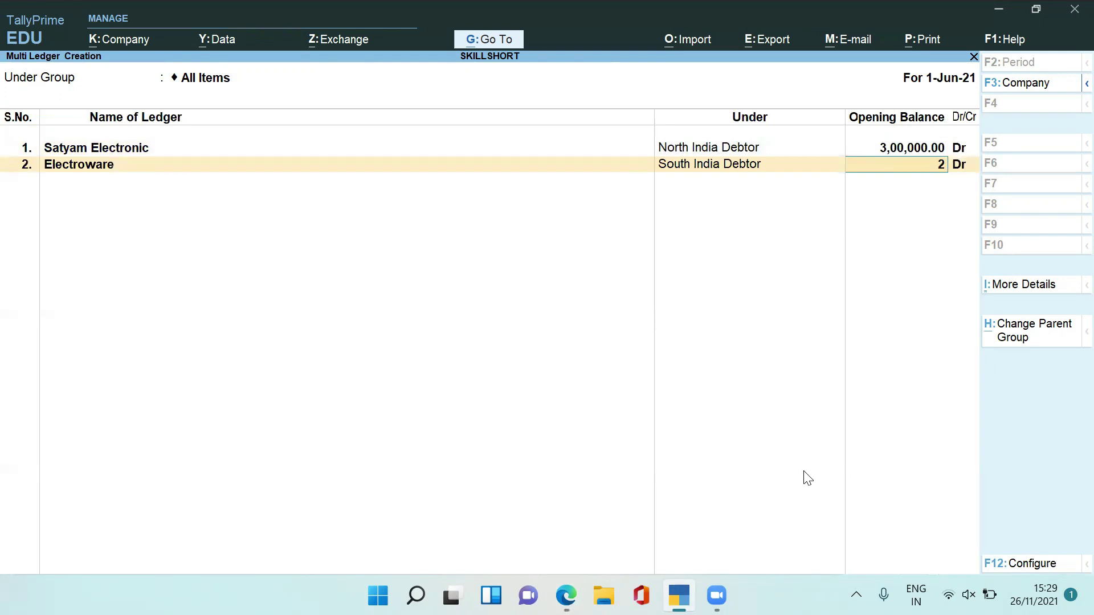
{"action": "type", "text": ",00,000"}
{"action": "key", "text": "Return"}
{"action": "key", "text": "Return"}
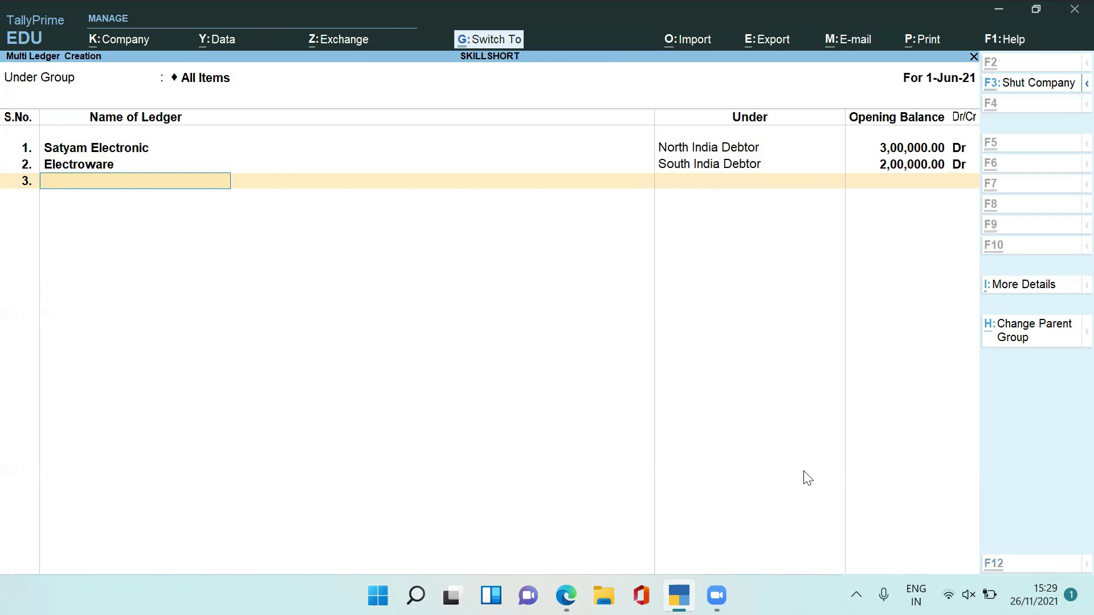
{"action": "key", "text": "ctrl+a"}
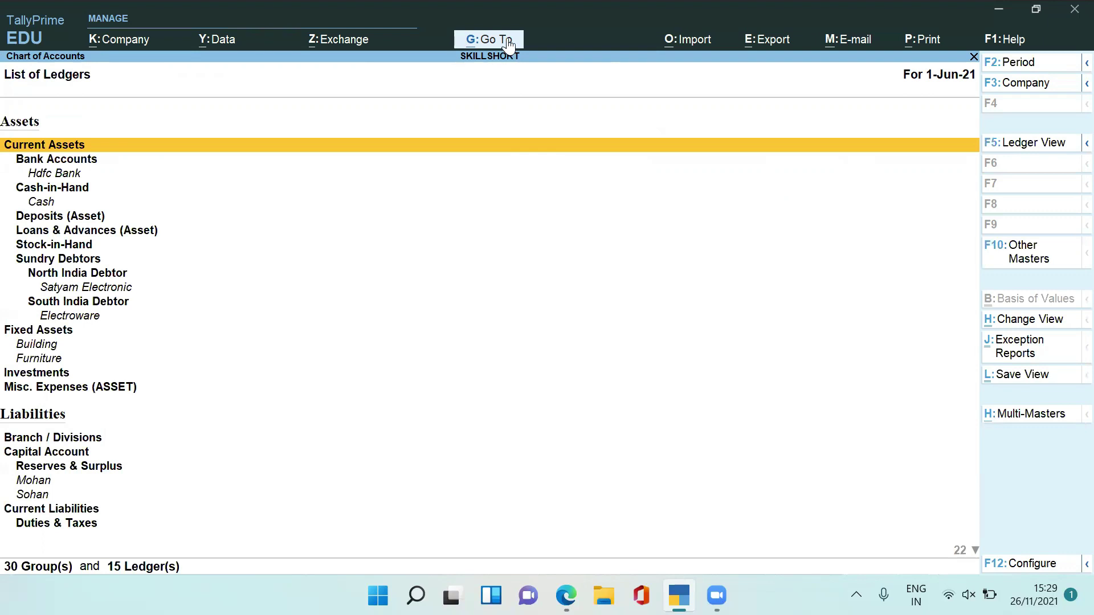
Step: Review the Balance Sheet in detailed view, and return to the Gateway of Tally
{"action": "key", "text": "alt+g"}
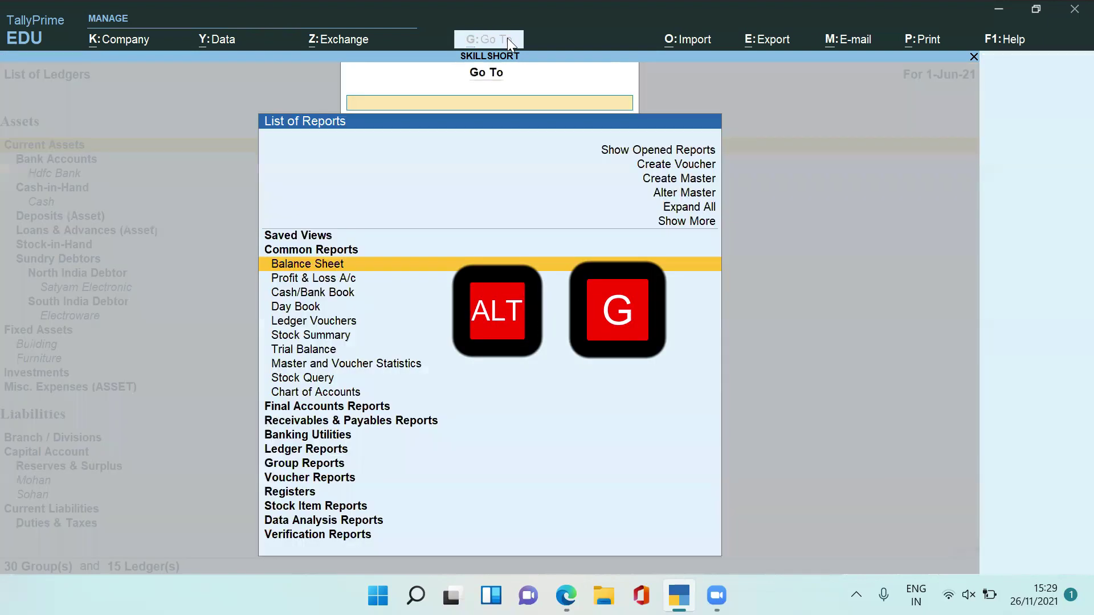
{"action": "key", "text": "Return"}
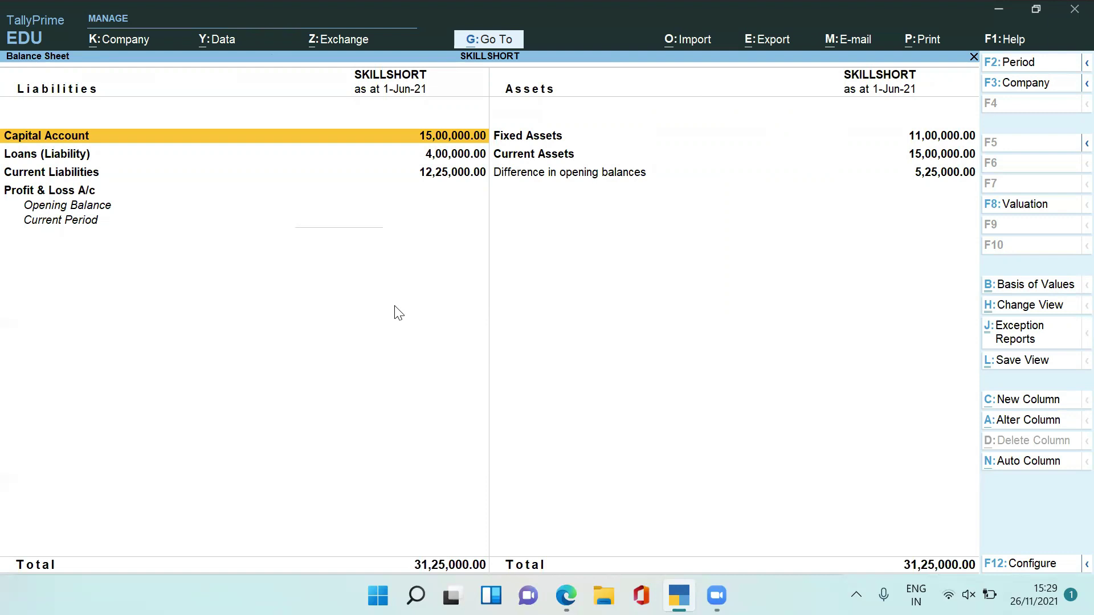
{"action": "key", "text": "alt+F1"}
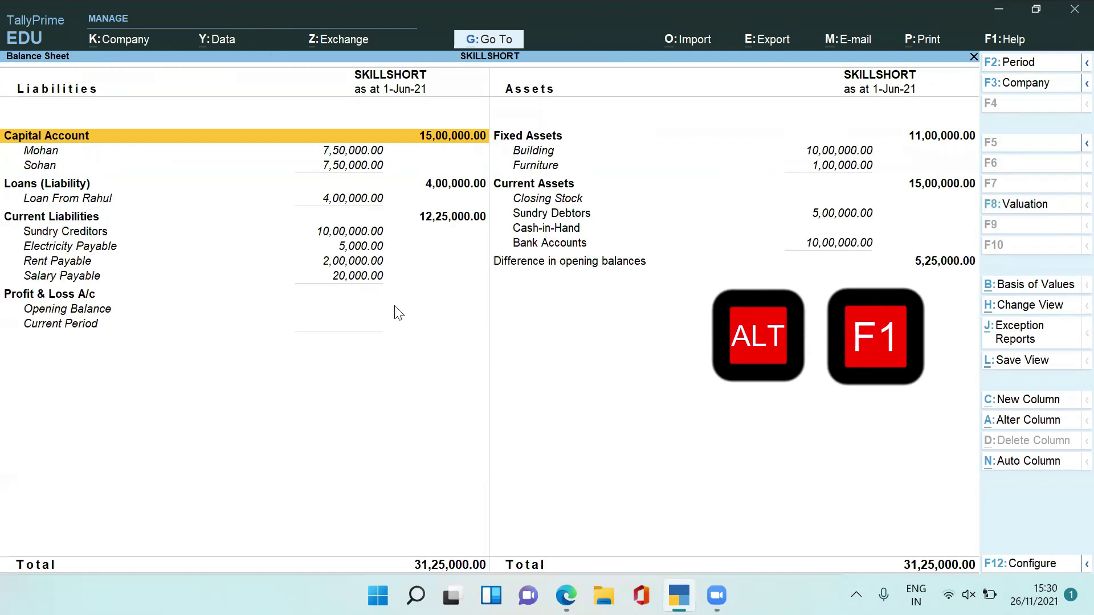
{"action": "key", "text": "Down"}
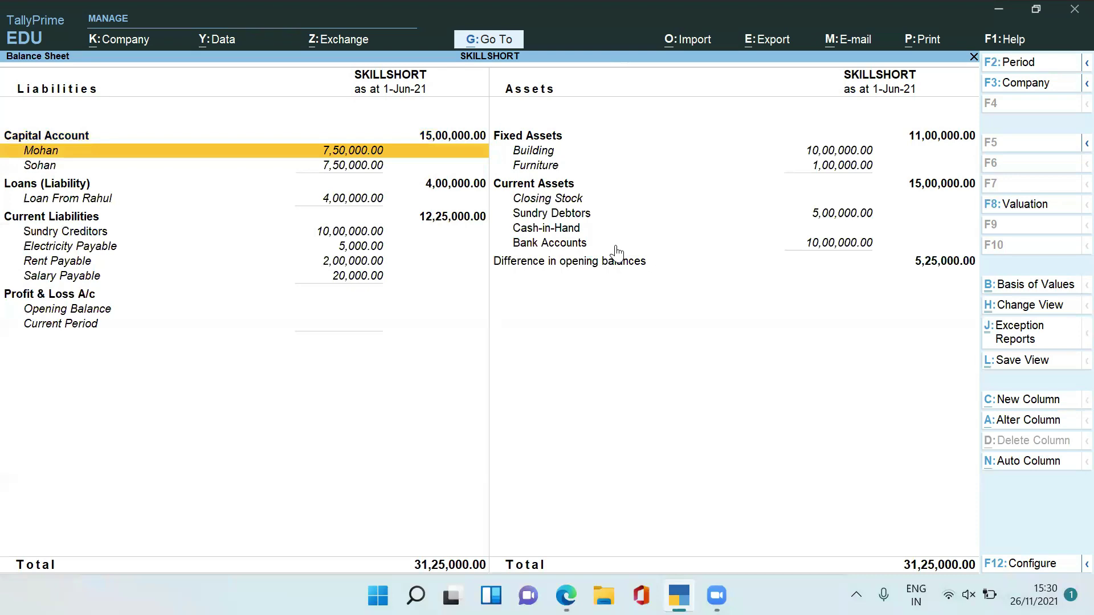
{"action": "key", "text": "Escape"}
{"action": "key", "text": "Escape"}
{"action": "key", "text": "Escape"}
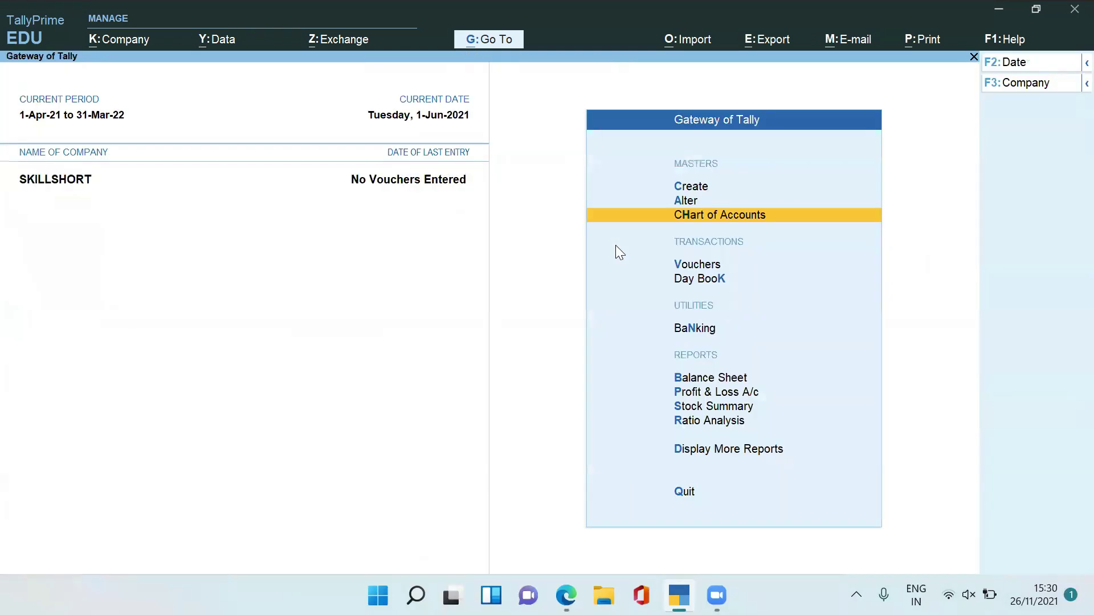
Step: Open the existing Cash ledger for alteration
{"action": "key", "text": "a"}
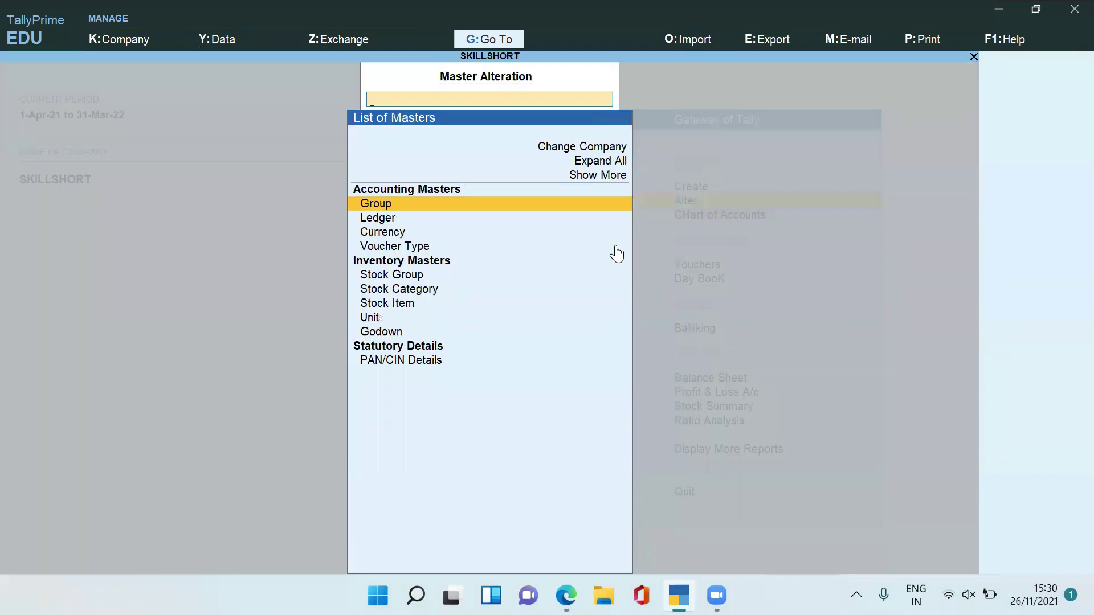
{"action": "key", "text": "Down"}
{"action": "key", "text": "Return"}
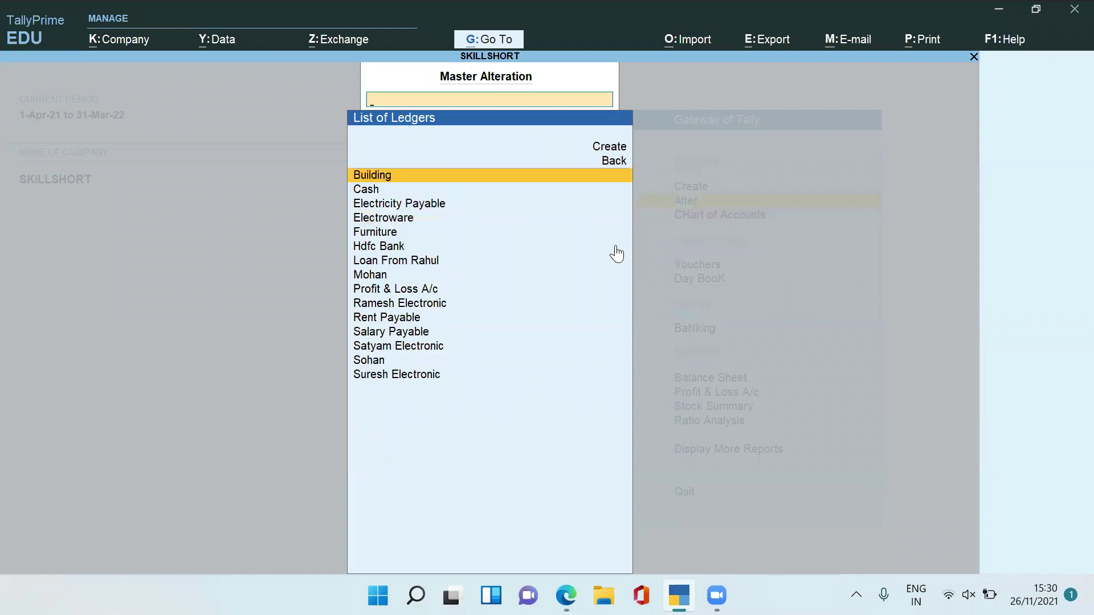
{"action": "key", "text": "Down"}
{"action": "key", "text": "Down"}
{"action": "key", "text": "Up"}
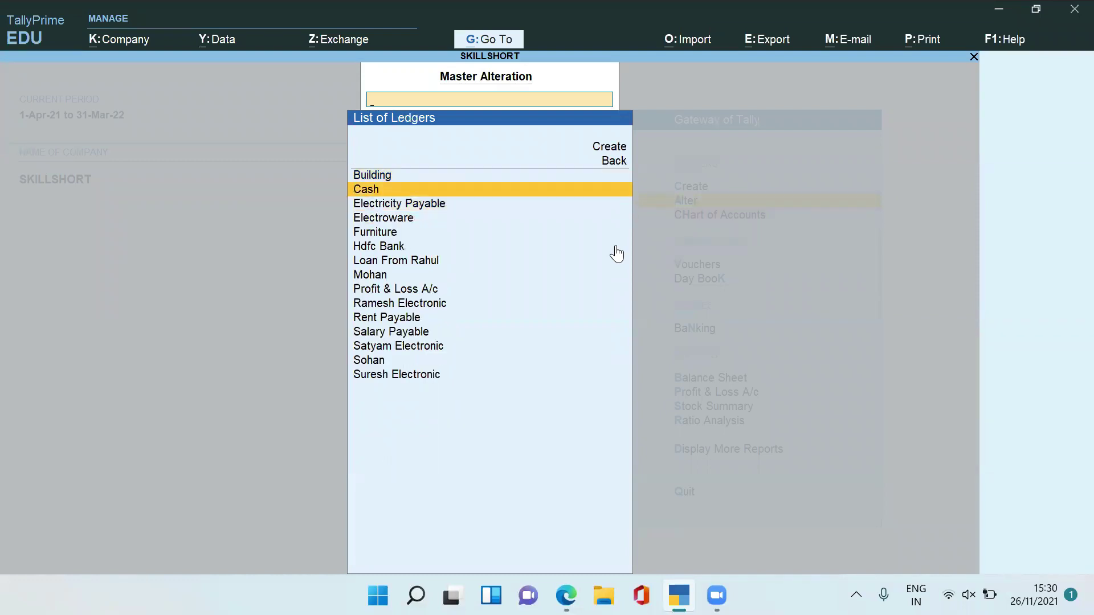
{"action": "key", "text": "Return"}
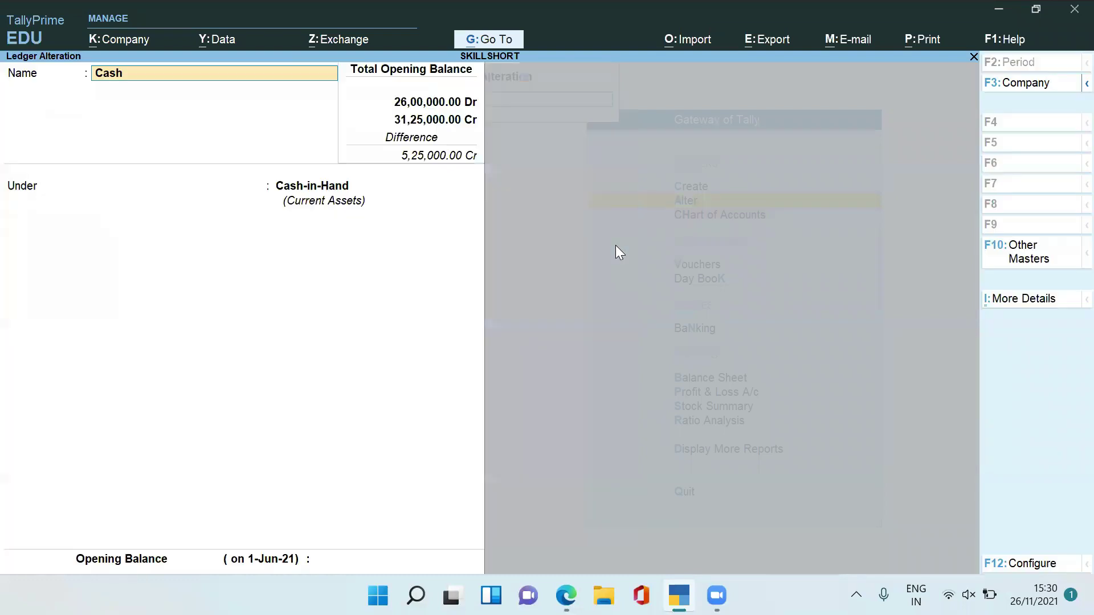
Step: Set the Cash ledger's opening balance to 5,00,000 Dr from the case study's Cash-in-Hand figure and save it
{"action": "key", "text": "Return"}
{"action": "key", "text": "Return"}
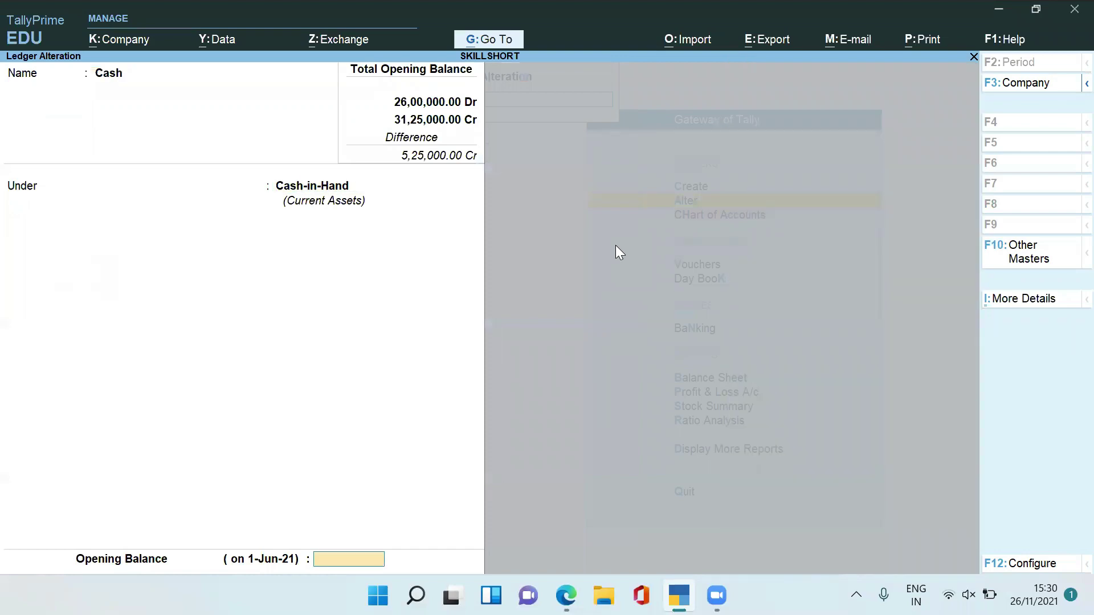
{"action": "key", "text": "alt+Tab"}
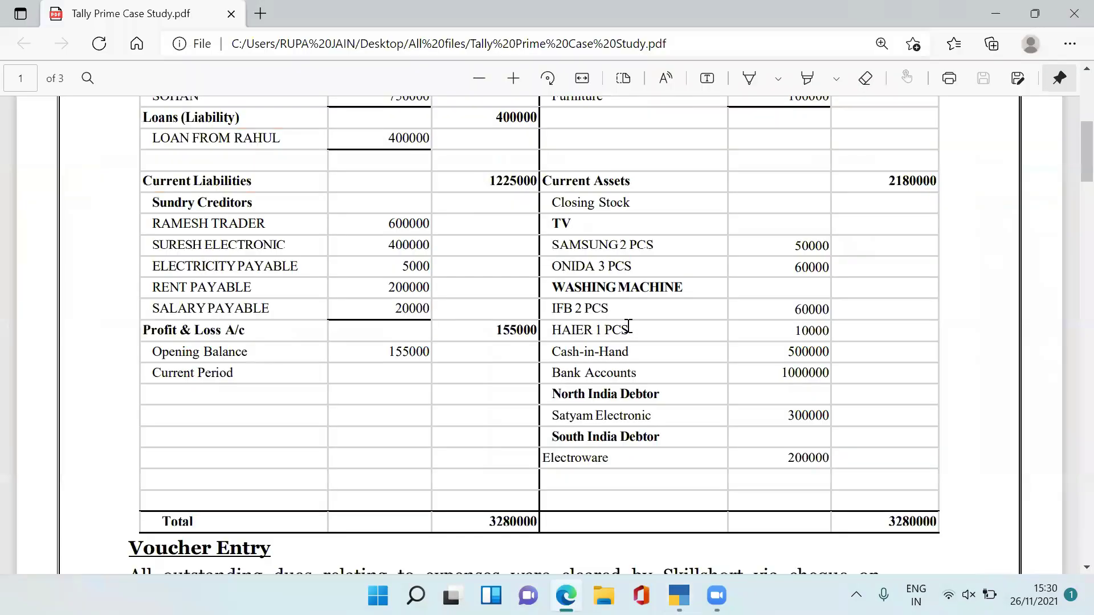
{"action": "scroll", "coordinate": [874, 308], "scroll_direction": "down", "scroll_amount": 1}
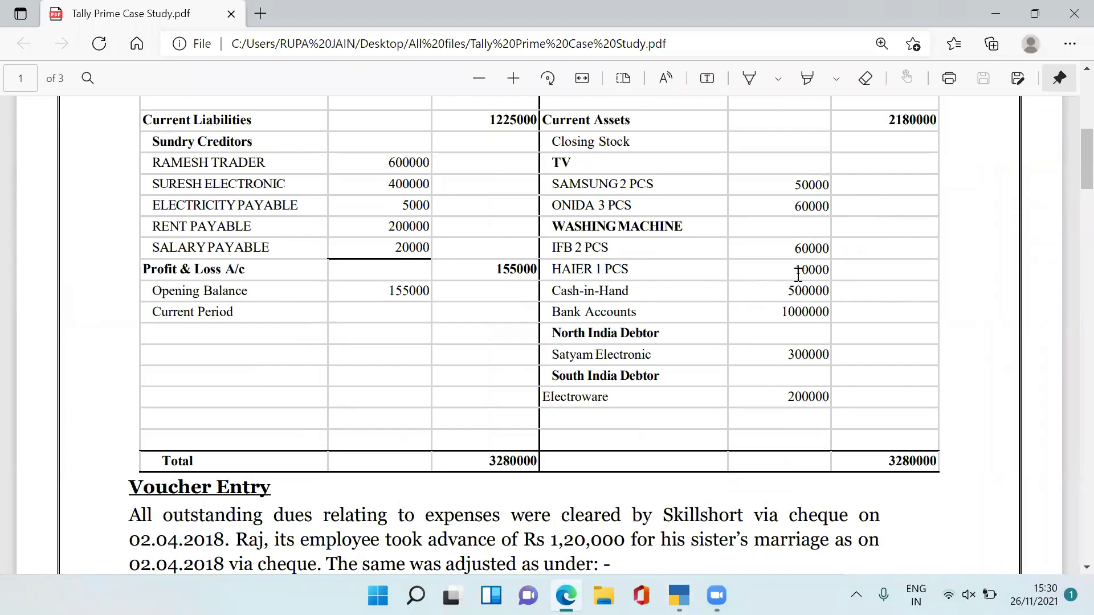
{"action": "key", "text": "alt+Tab"}
{"action": "type", "text": "5000000"}
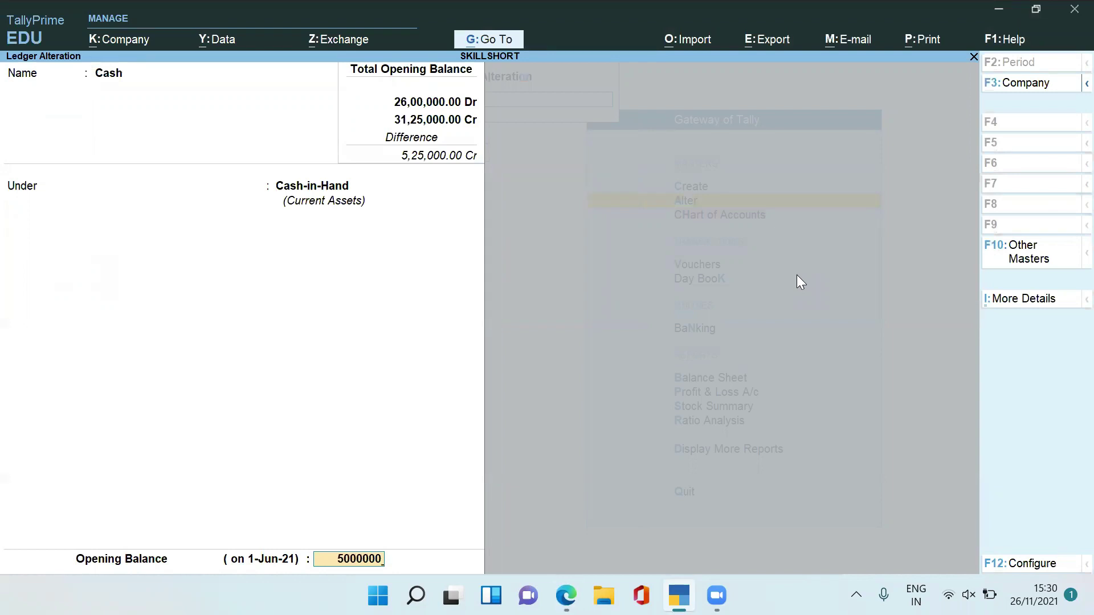
{"action": "key", "text": "BackSpace"}
{"action": "key", "text": "Return"}
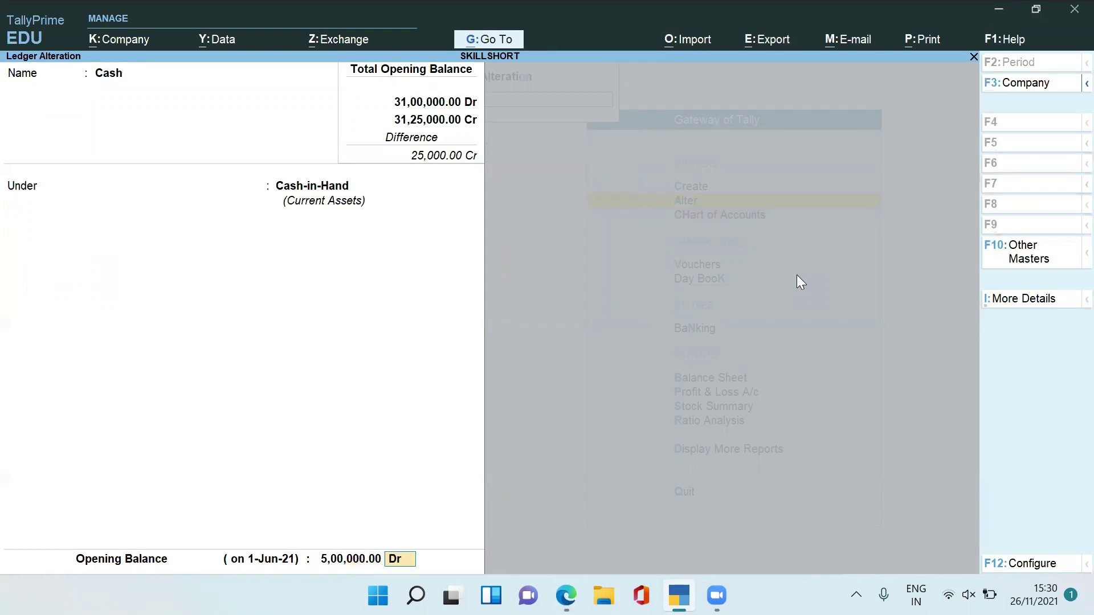
{"action": "key", "text": "ctrl+a"}
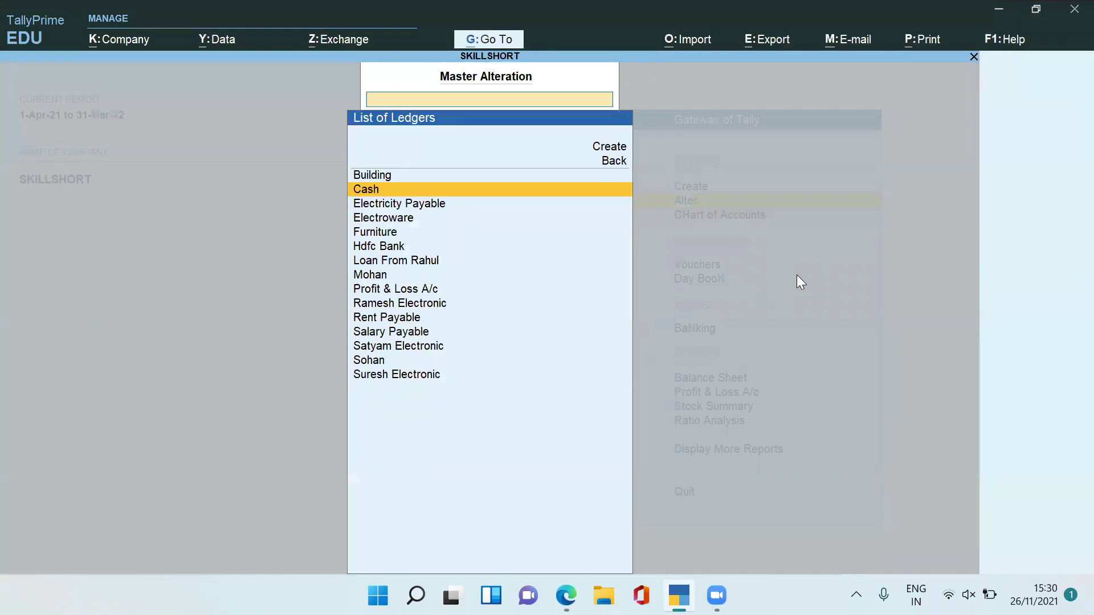
Step: Open the Profit & Loss A/c ledger for alteration
{"action": "key", "text": "Down"}
{"action": "key", "text": "Down"}
{"action": "key", "text": "Down"}
{"action": "key", "text": "Down"}
{"action": "key", "text": "Down"}
{"action": "key", "text": "Down"}
{"action": "key", "text": "Down"}
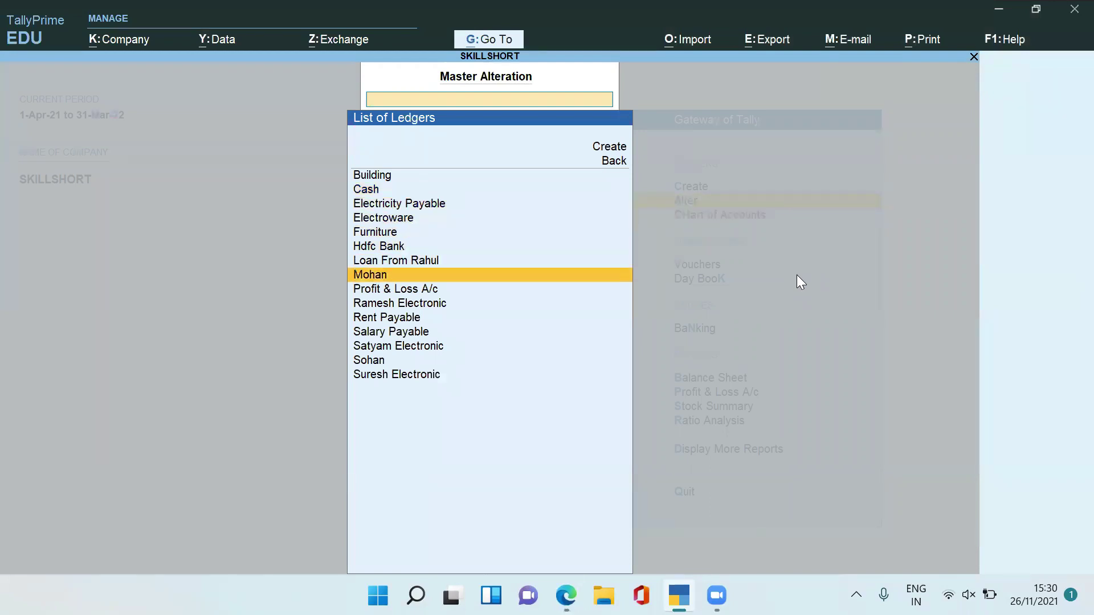
{"action": "key", "text": "Return"}
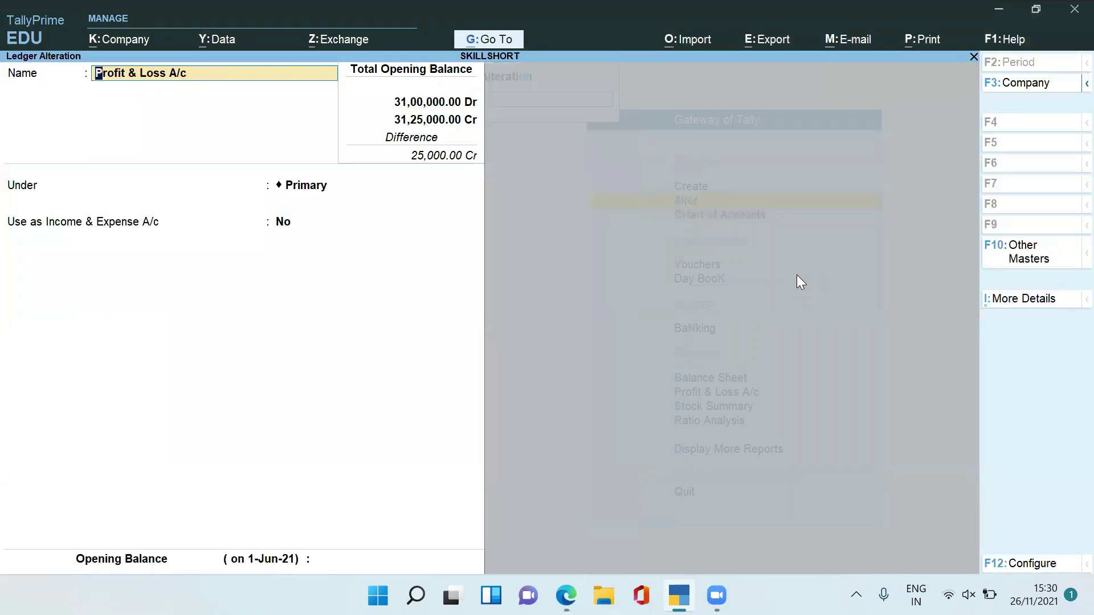
Step: Set the Profit & Loss A/c ledger's opening balance to 1,55,000 Cr from the case study's balance sheet and save it
{"action": "key", "text": "Return"}
{"action": "key", "text": "Return"}
{"action": "key", "text": "BackSpace"}
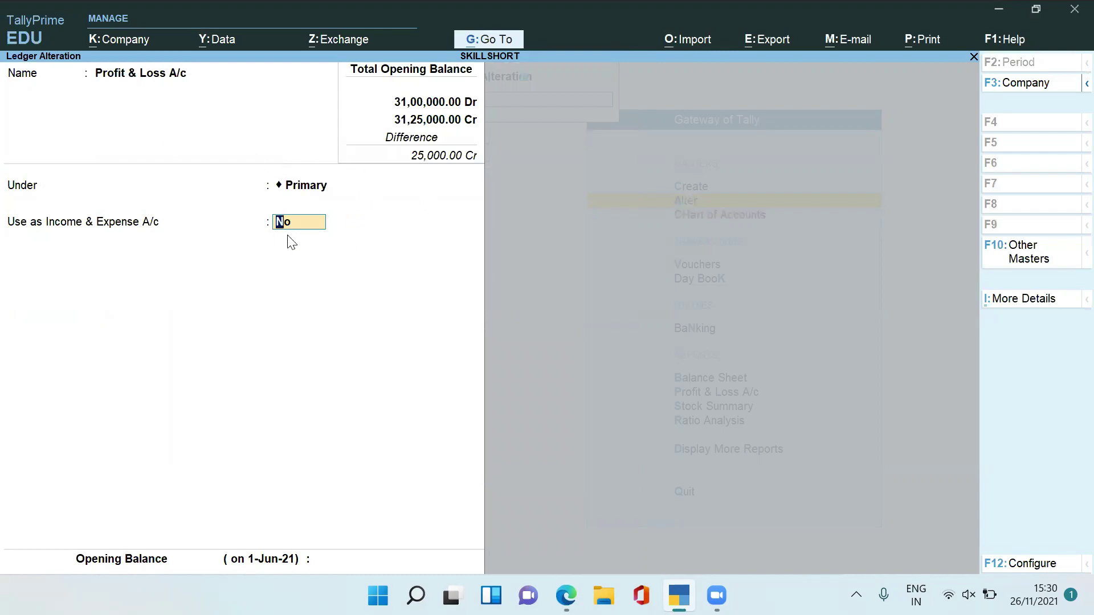
{"action": "key", "text": "Return"}
{"action": "key", "text": "alt+Tab"}
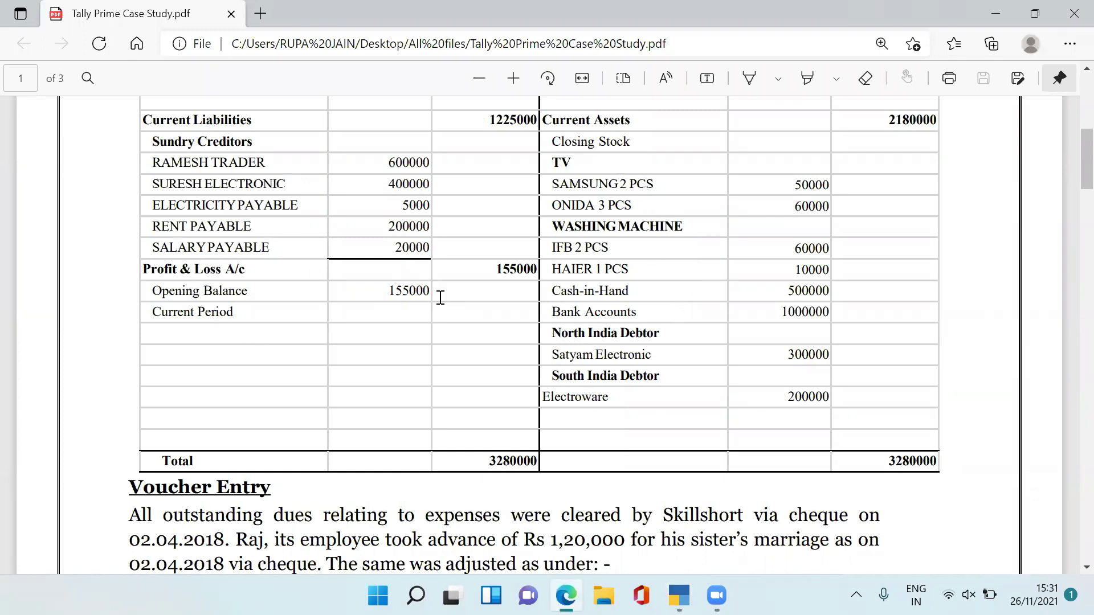
{"action": "key", "text": "alt+Tab"}
{"action": "type", "text": "155000"}
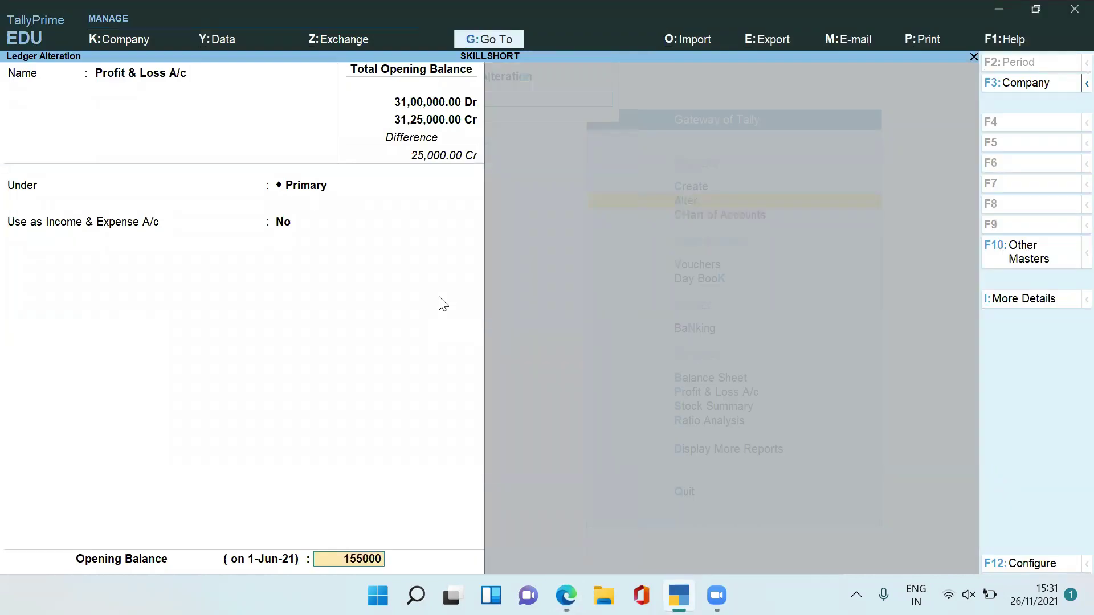
{"action": "key", "text": "Return"}
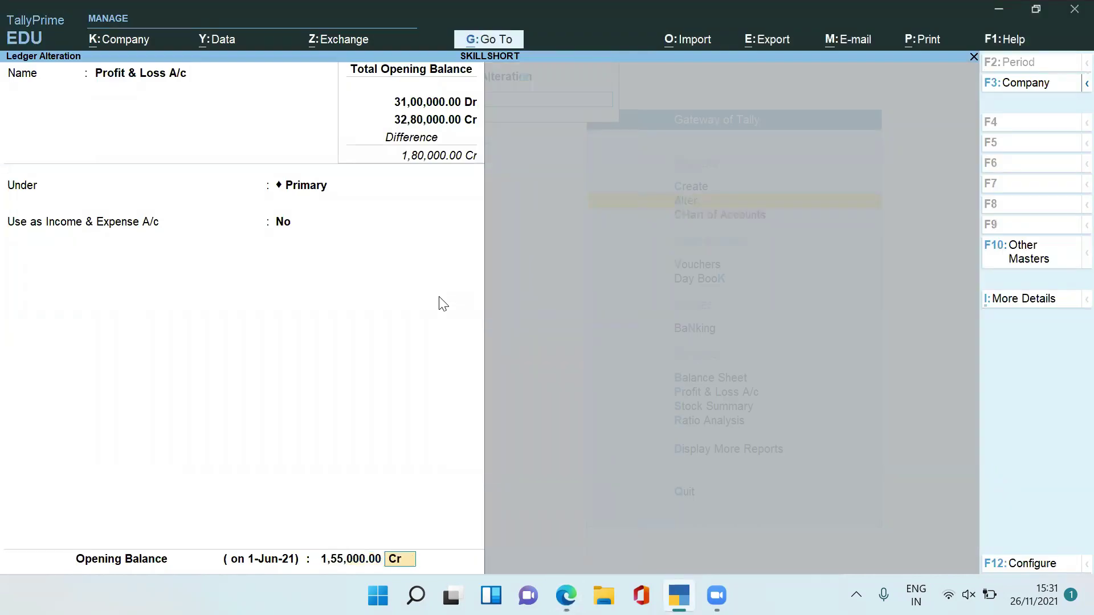
{"action": "key", "text": "ctrl+a"}
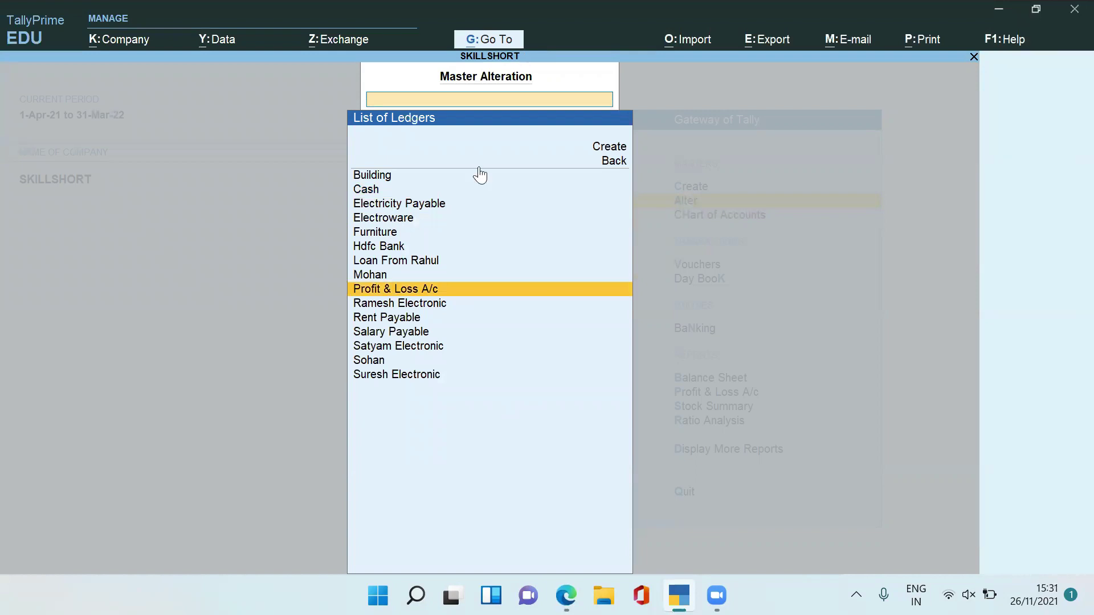
Step: Find the Balance Sheet among the common reports and open it
{"action": "key", "text": "alt+g"}
{"action": "type", "text": "B"}
{"action": "key", "text": "Down"}
{"action": "key", "text": "Down"}
{"action": "key", "text": "Down"}
{"action": "key", "text": "Down"}
{"action": "key", "text": "Down"}
{"action": "key", "text": "Down"}
{"action": "key", "text": "Down"}
{"action": "key", "text": "Down"}
{"action": "key", "text": "Down"}
{"action": "key", "text": "Down"}
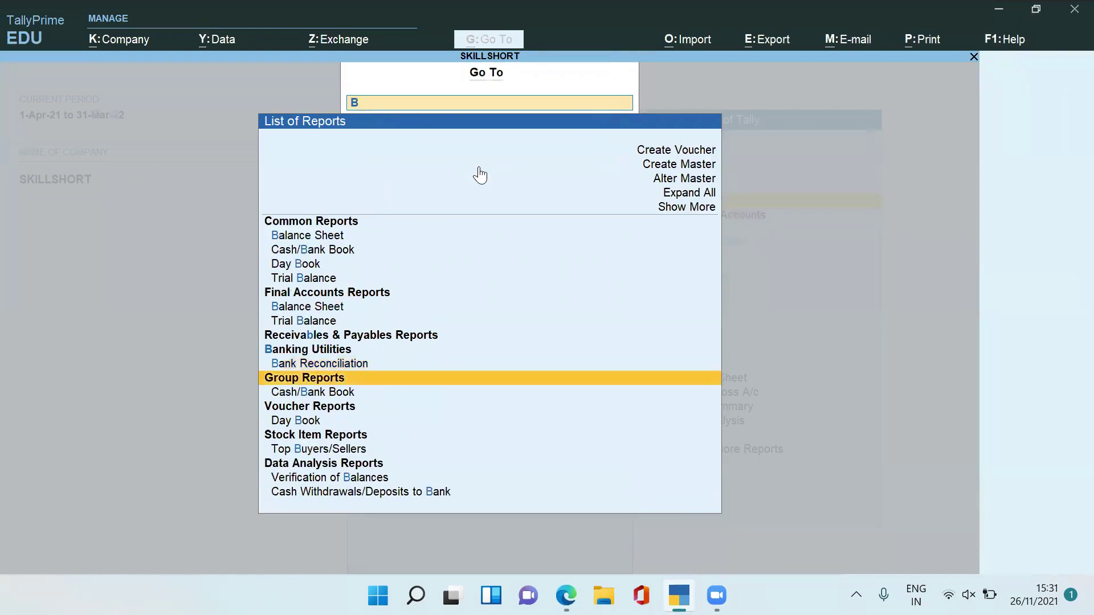
{"action": "key", "text": "Up"}
{"action": "key", "text": "Up"}
{"action": "key", "text": "Up"}
{"action": "key", "text": "Up"}
{"action": "key", "text": "Up"}
{"action": "key", "text": "Up"}
{"action": "key", "text": "Up"}
{"action": "key", "text": "Up"}
{"action": "key", "text": "Up"}
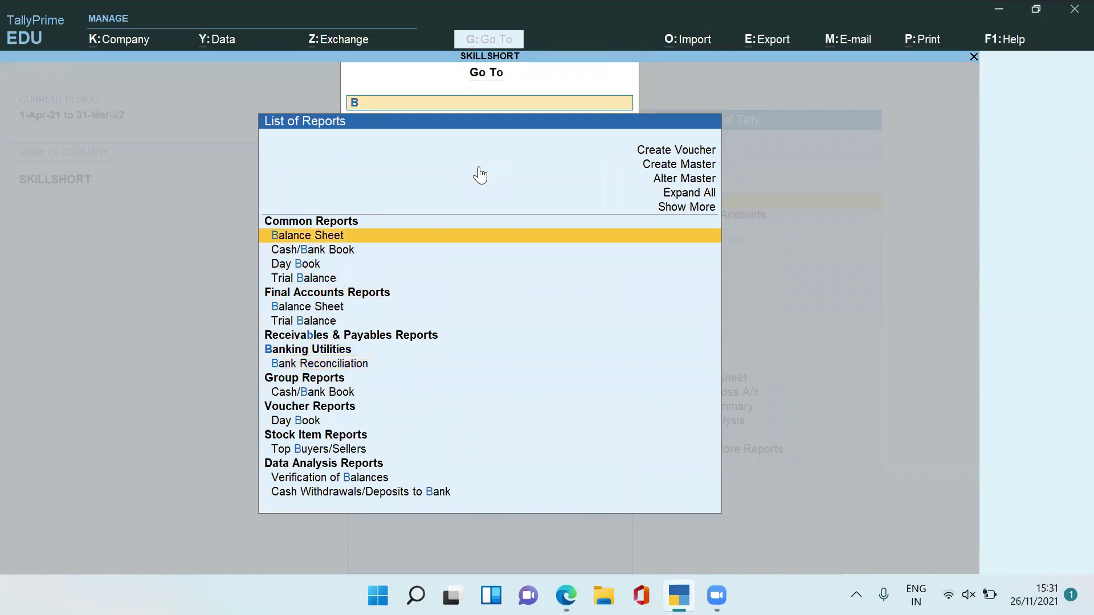
{"action": "key", "text": "Return"}
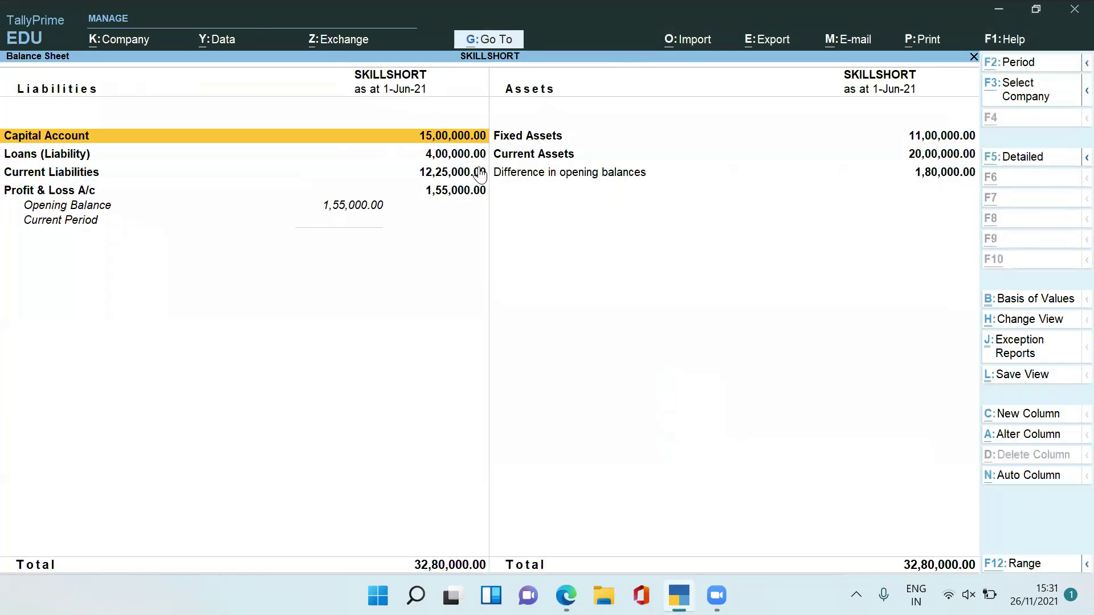
Step: Expand the Balance Sheet to detailed view and examine the entries on the liabilities and assets sides
{"action": "key", "text": "alt+F5"}
{"action": "key", "text": "Down"}
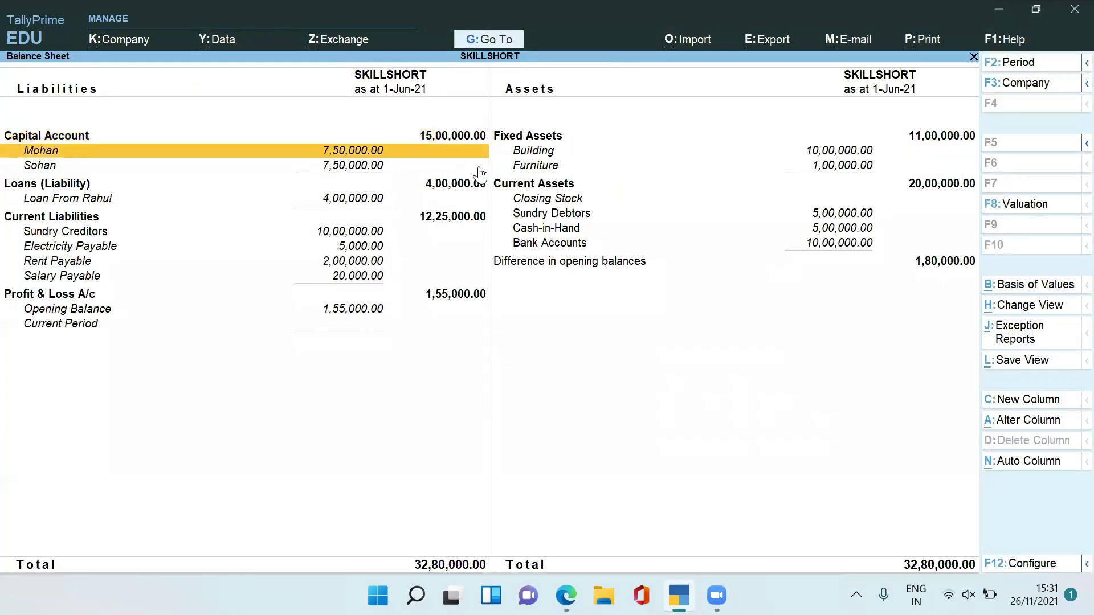
{"action": "key", "text": "Down"}
{"action": "key", "text": "Down"}
{"action": "key", "text": "Down"}
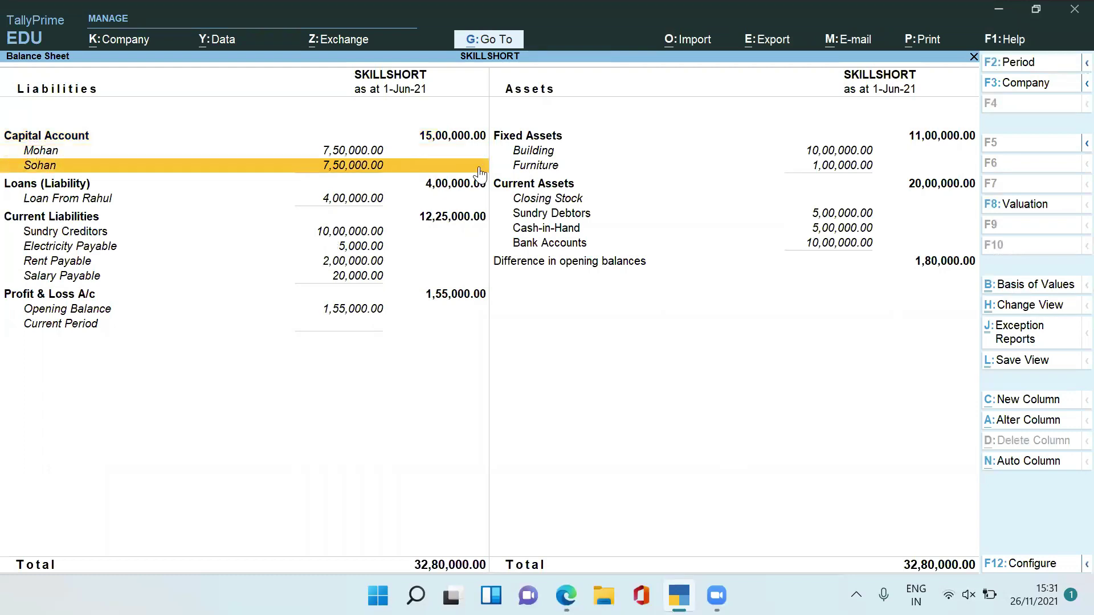
{"action": "key", "text": "Down"}
{"action": "key", "text": "Down"}
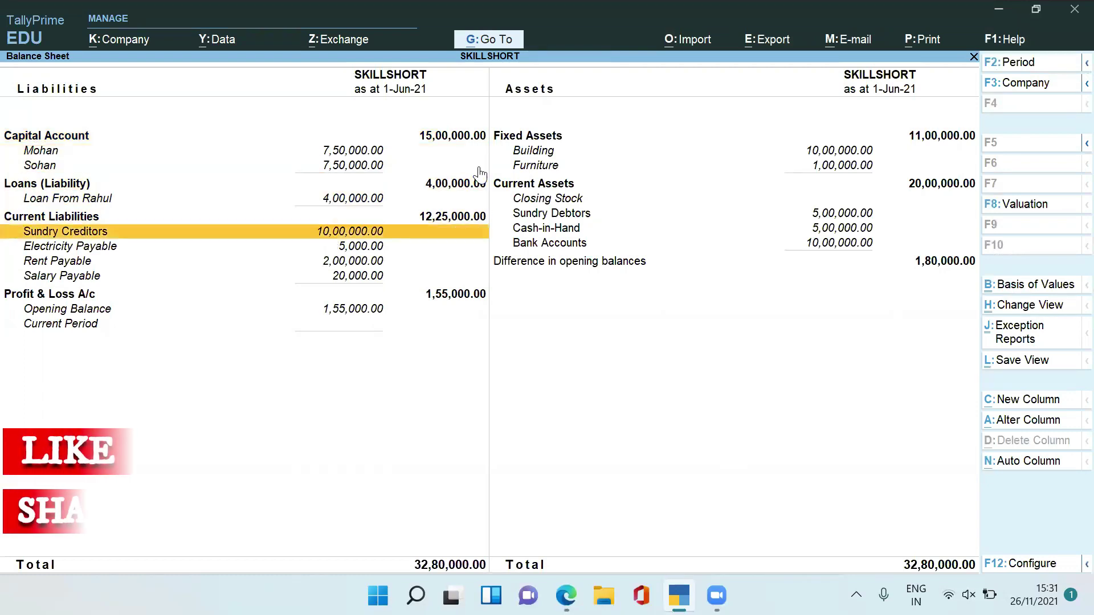
{"action": "key", "text": "Right"}
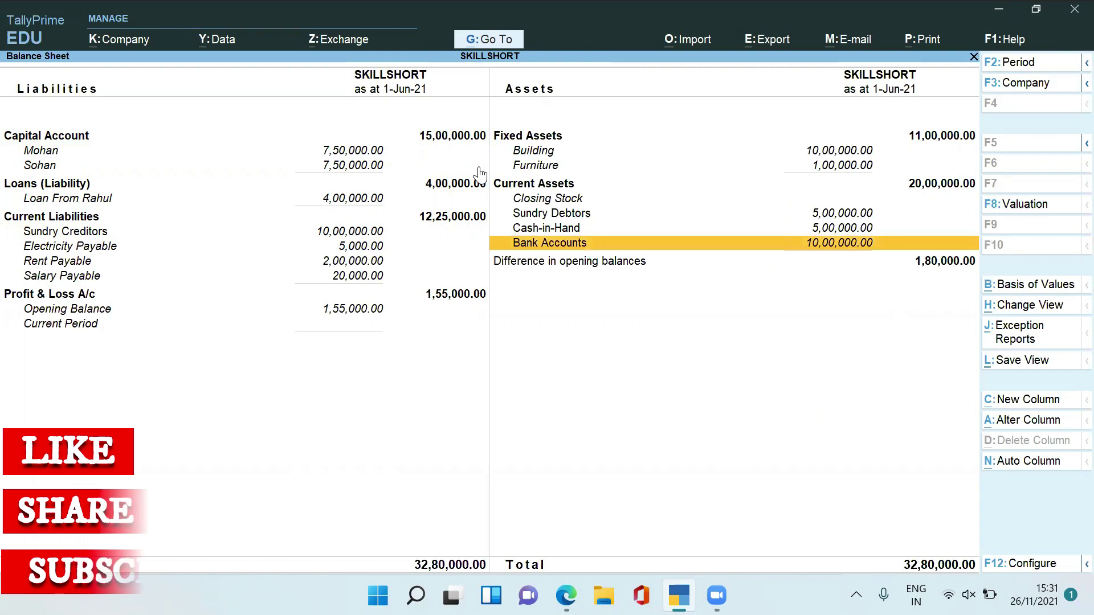